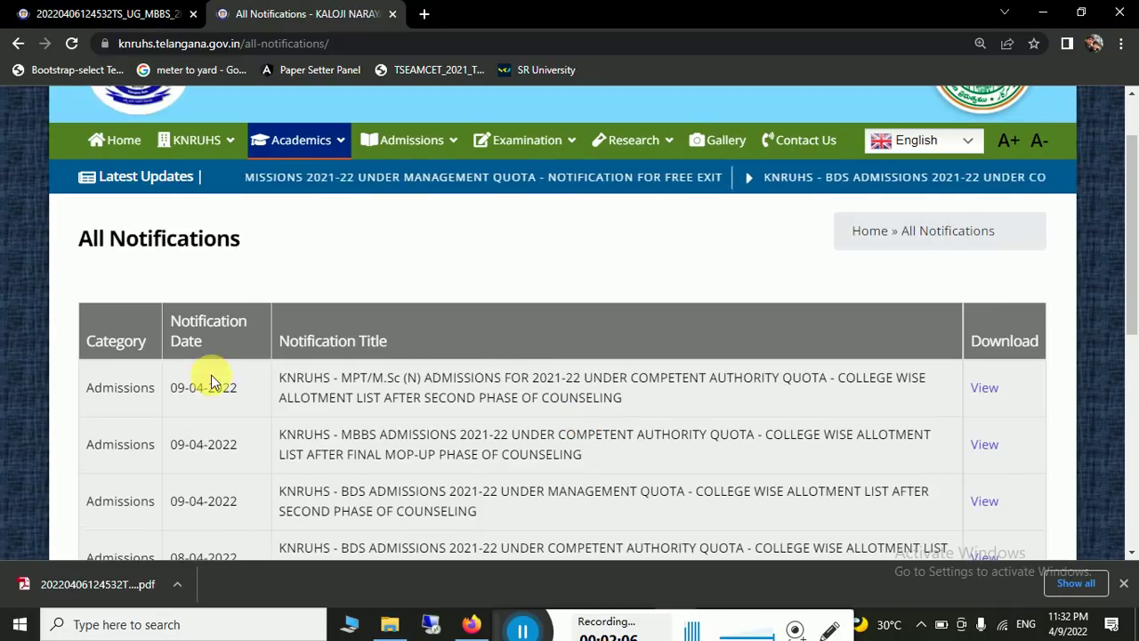
- Examine the notifications list and mark the MBBS competent authority quota allotment entry for the final mop-up phase
scroll(214, 376, "down", 2)
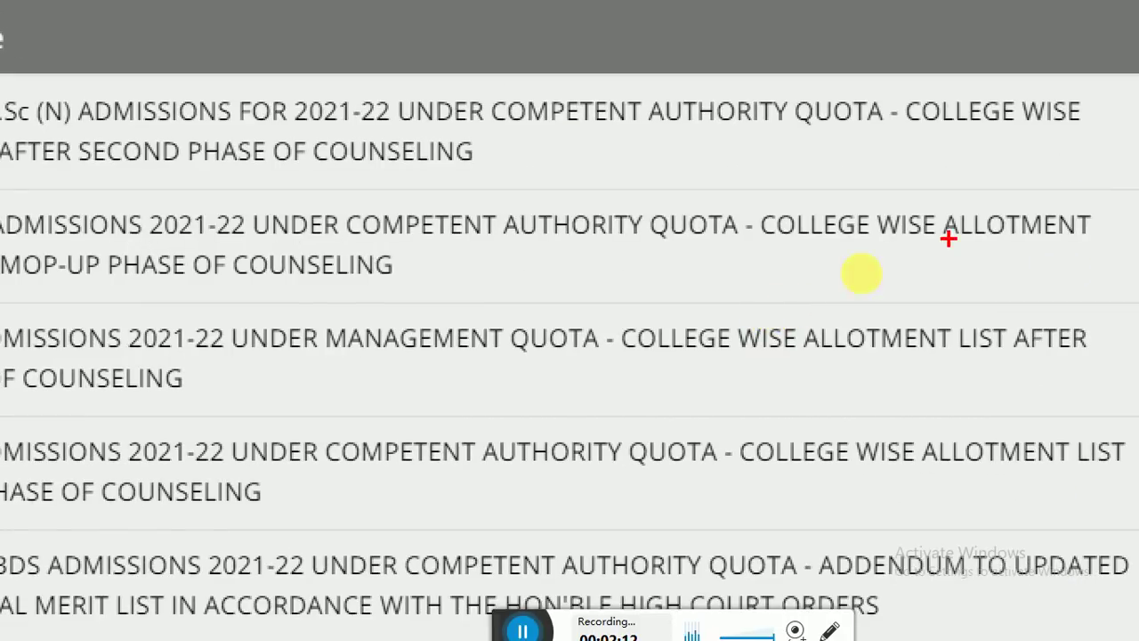
mouse_move(867, 246)
left_mouse_down()
mouse_move(719, 283)
mouse_move(926, 233)
left_mouse_up()
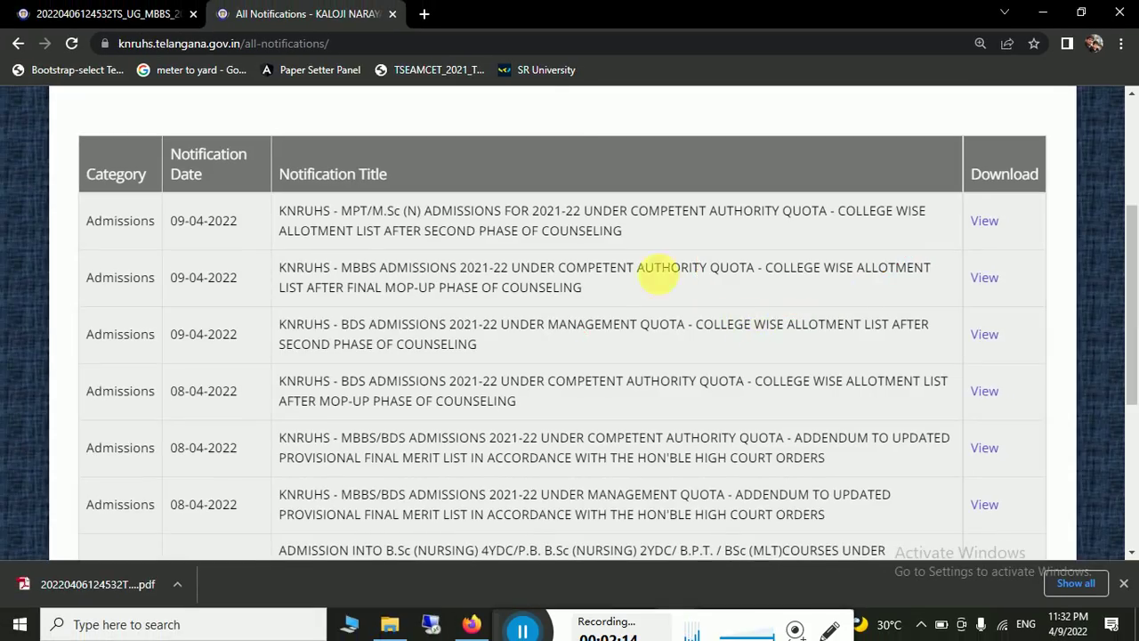
- Bring up the not-joined candidates PDF and circle the ACOL and AREG columns and the last two UNR entries
left_click(45, 13)
scroll(739, 361, "down", 3)
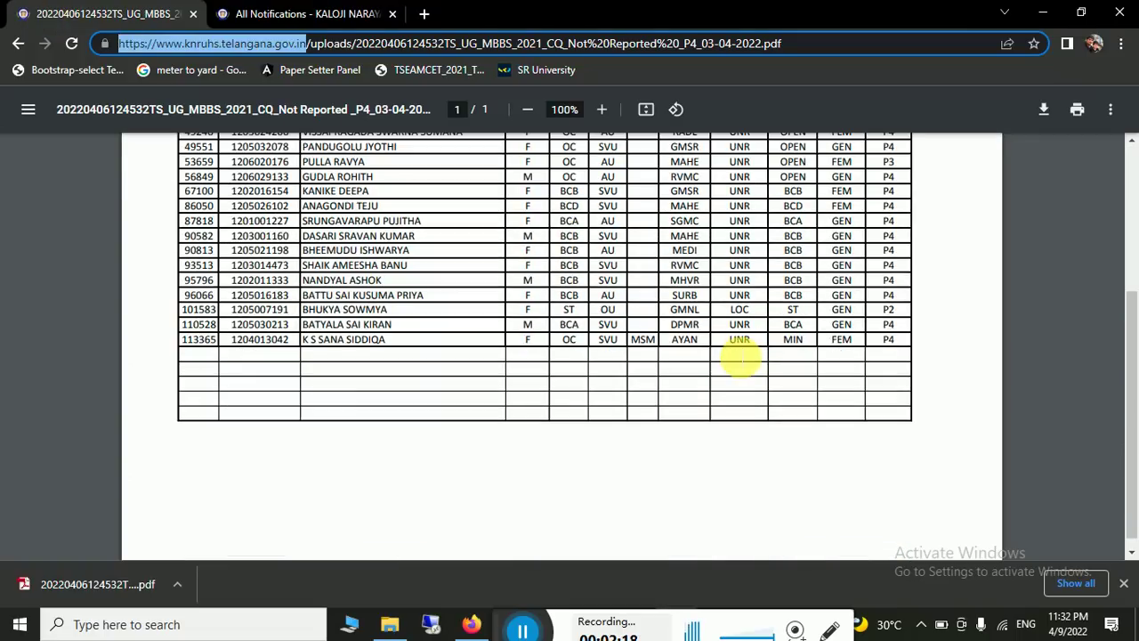
scroll(548, 311, "up", 1)
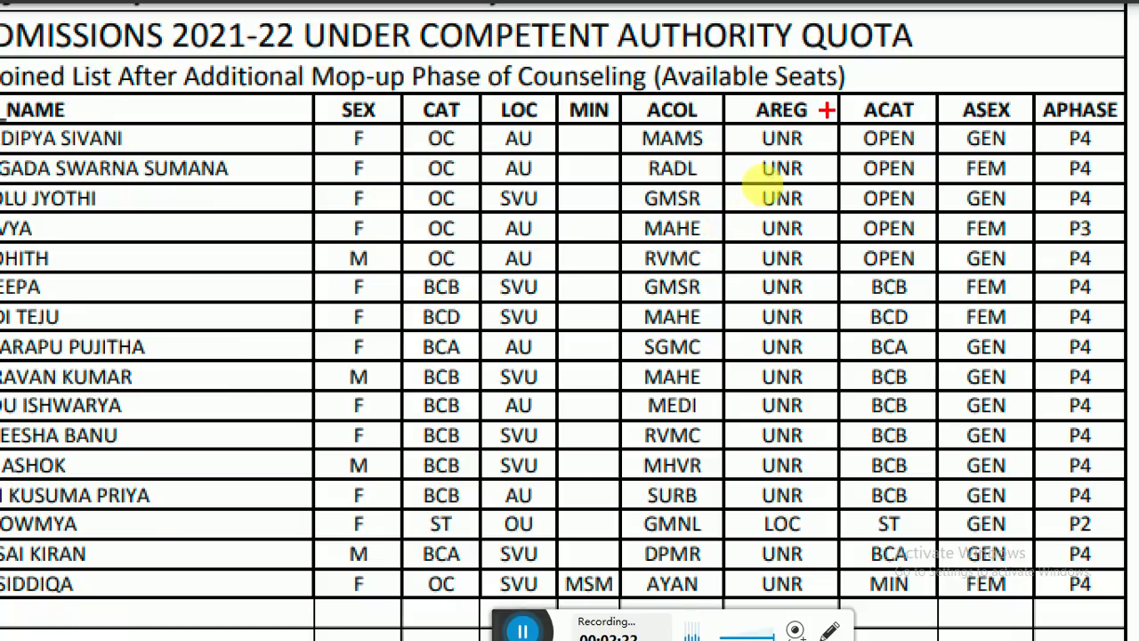
mouse_move(826, 107)
left_mouse_down()
mouse_move(832, 418)
mouse_move(712, 515)
mouse_move(645, 249)
mouse_move(784, 17)
mouse_move(819, 138)
left_mouse_up()
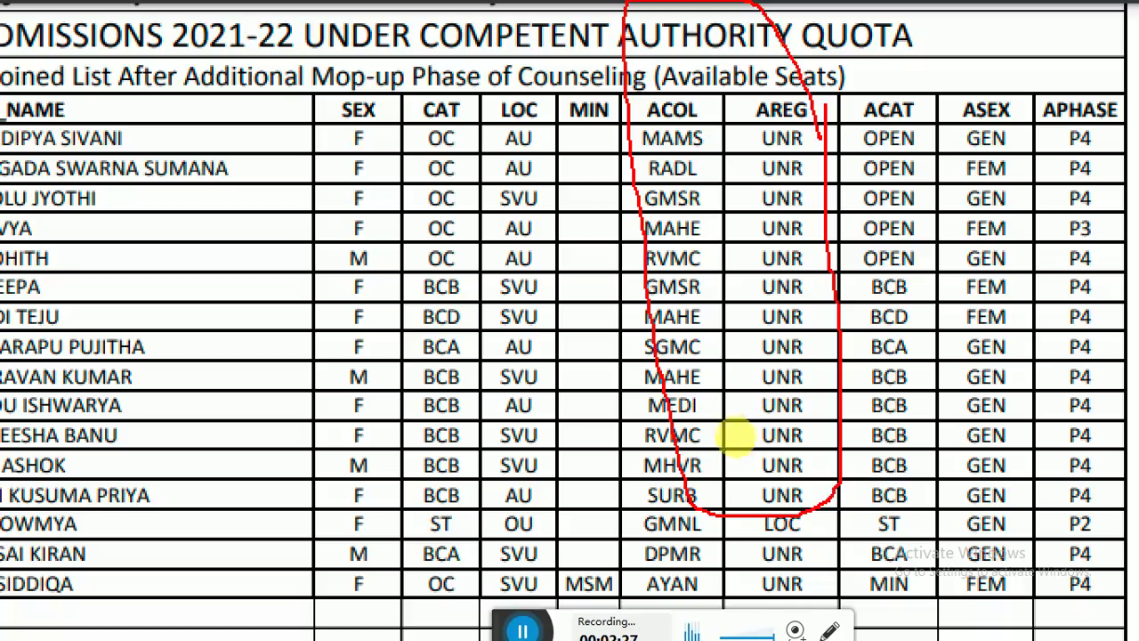
mouse_move(752, 545)
left_mouse_down()
mouse_move(792, 603)
mouse_move(824, 556)
mouse_move(765, 543)
left_mouse_up()
- Handwrite and circle tally notes over the not-joined list, mark the LOC entry, and clear the annotations
left_click_drag(178, 244, 244, 410)
mouse_move(285, 196)
left_mouse_down()
mouse_move(267, 298)
mouse_move(294, 342)
left_mouse_up()
left_click_drag(329, 481, 298, 124)
mouse_move(213, 89)
left_mouse_down()
mouse_move(409, 258)
mouse_move(330, 481)
left_mouse_up()
left_click_drag(824, 527, 877, 498)
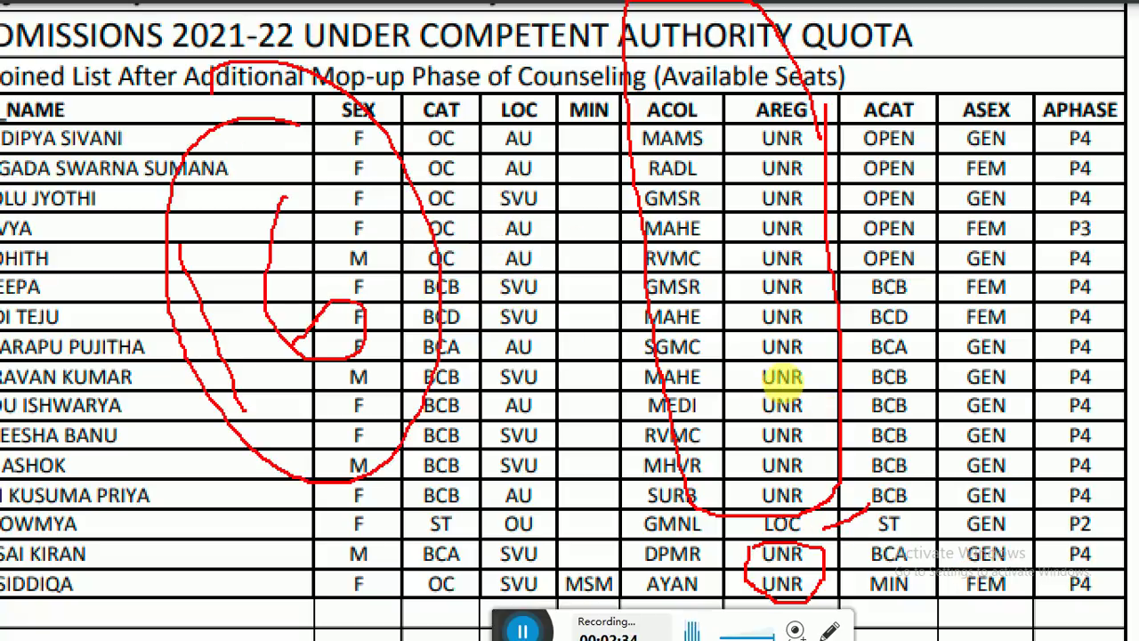
left_click_drag(93, 526, 160, 618)
mouse_move(178, 552)
left_mouse_down()
mouse_move(171, 566)
mouse_move(204, 563)
left_mouse_up()
left_click_drag(303, 545, 409, 623)
left_click_drag(959, 49, 990, 111)
mouse_move(1086, 7)
left_mouse_down()
mouse_move(1082, 98)
mouse_move(1055, 155)
left_mouse_up()
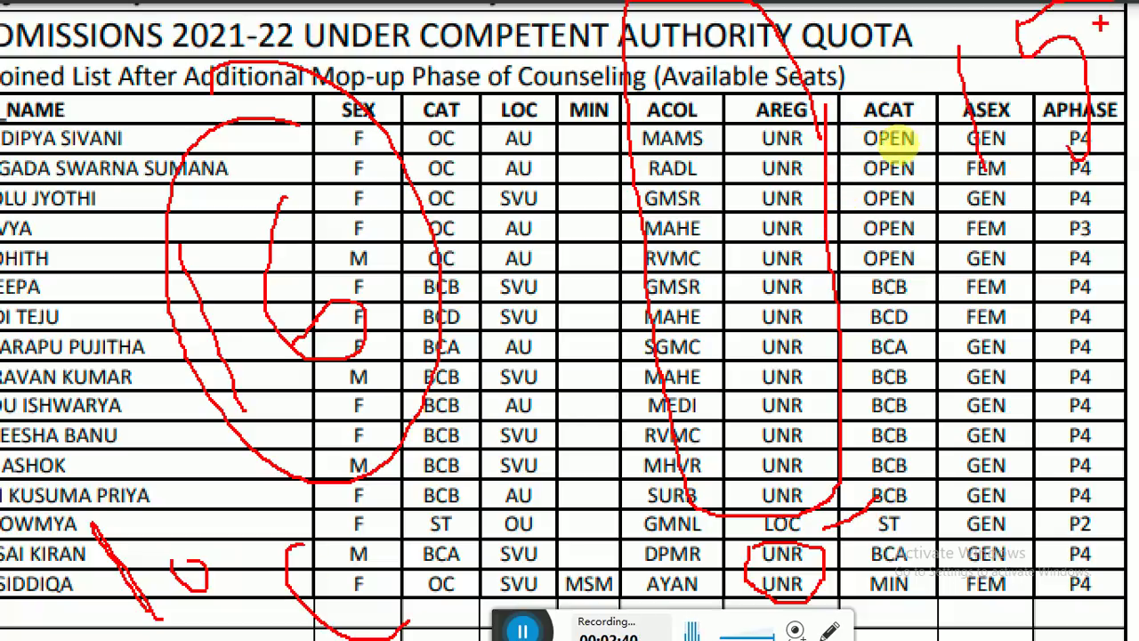
left_click_drag(806, 78, 757, 136)
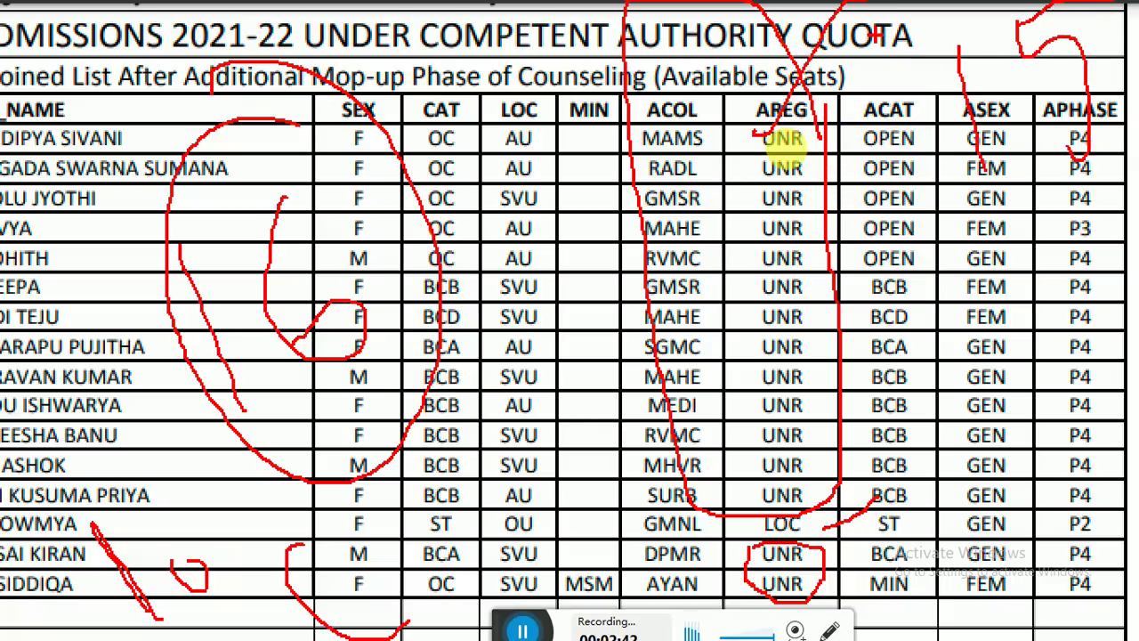
key("Escape")
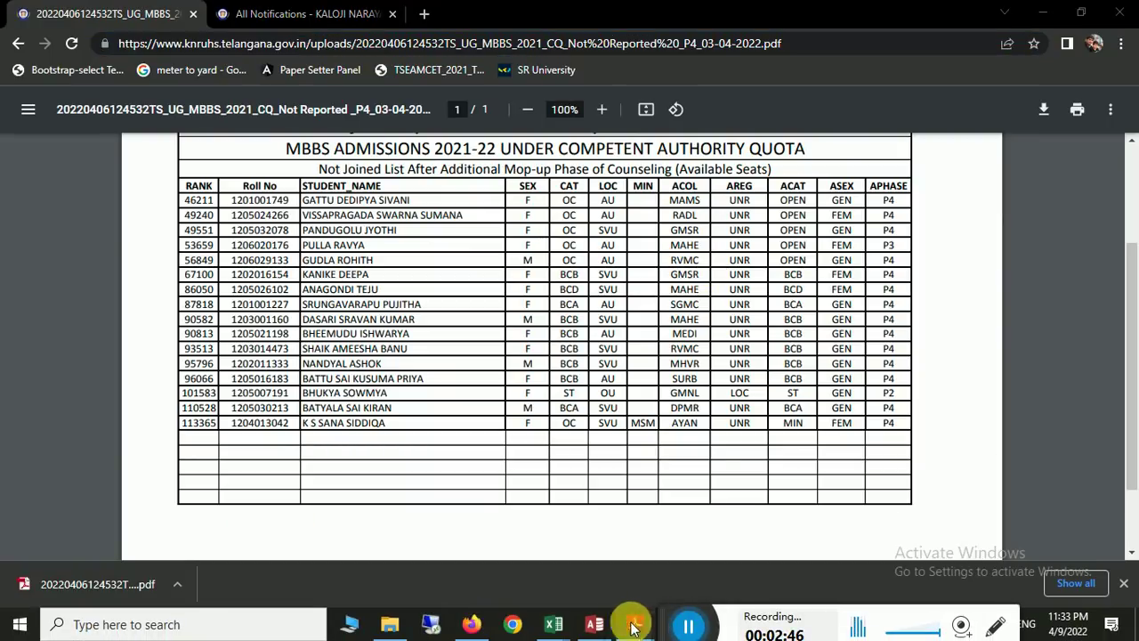
- Switch to the TS NEET 2021 ROUND 2 database in Access and remove the filter from Query38
mouse_move(559, 630)
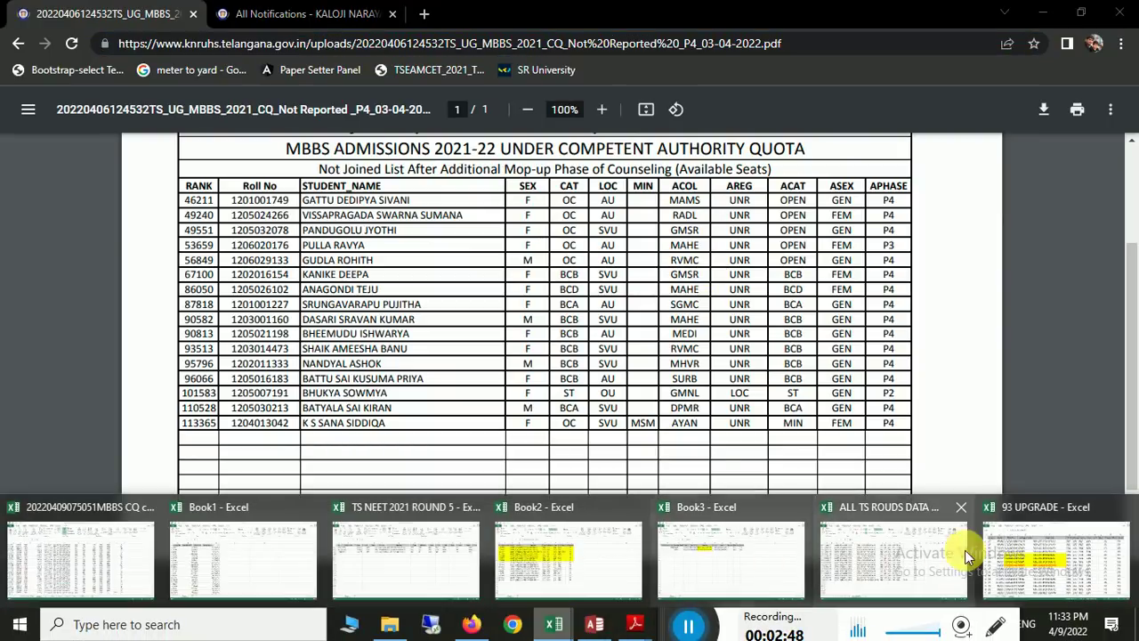
left_click(612, 627)
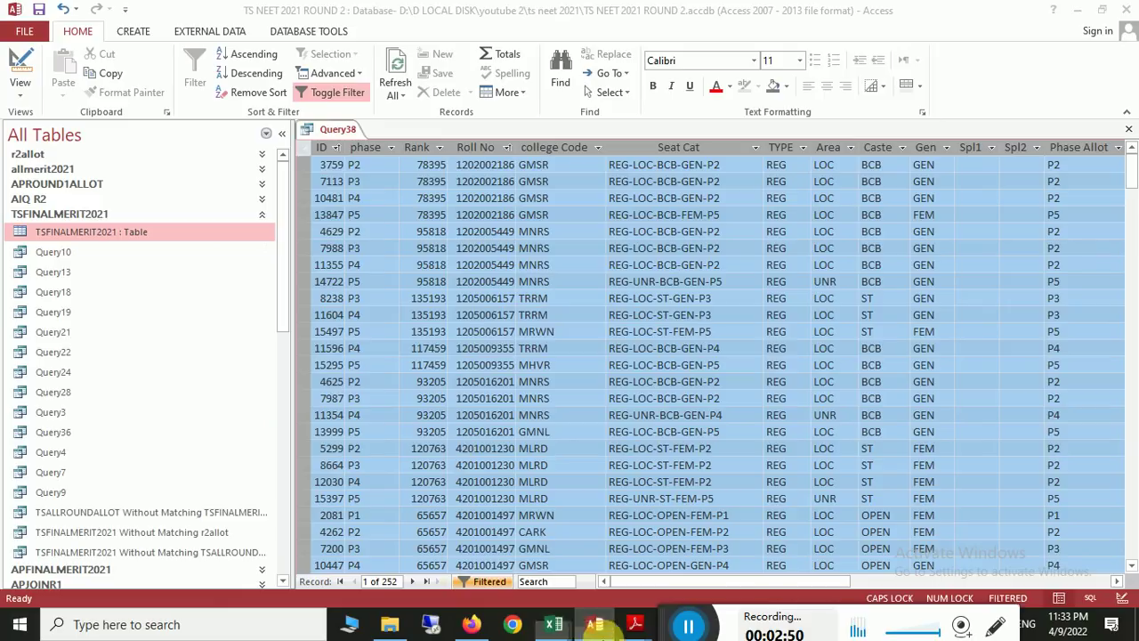
scroll(66, 485, "down", 7)
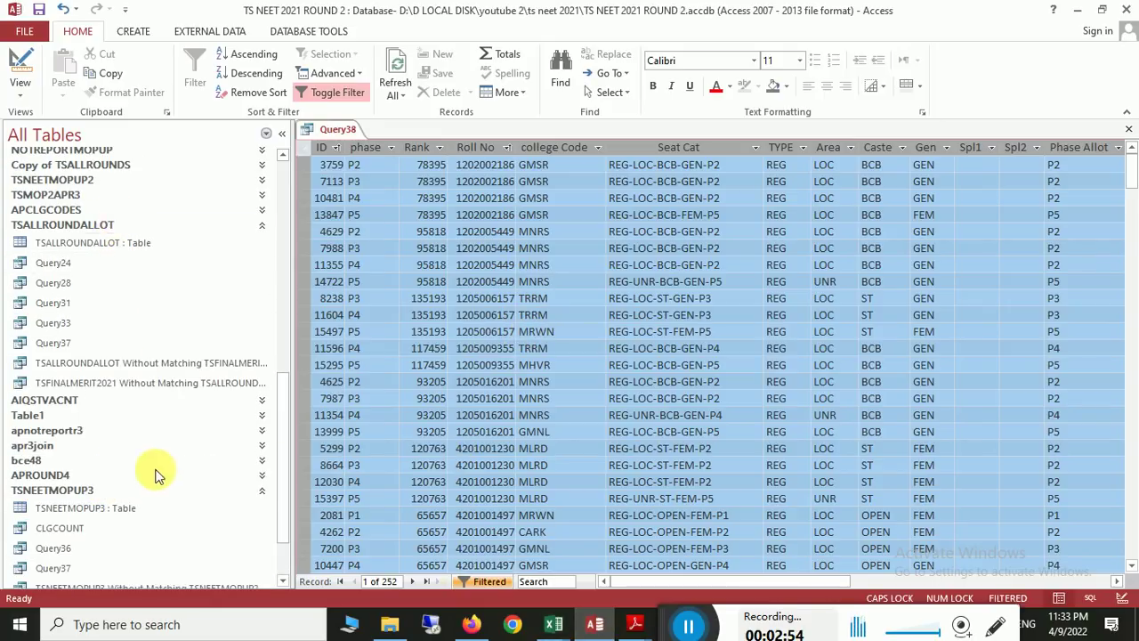
scroll(151, 445, "down", 2)
left_click(78, 411)
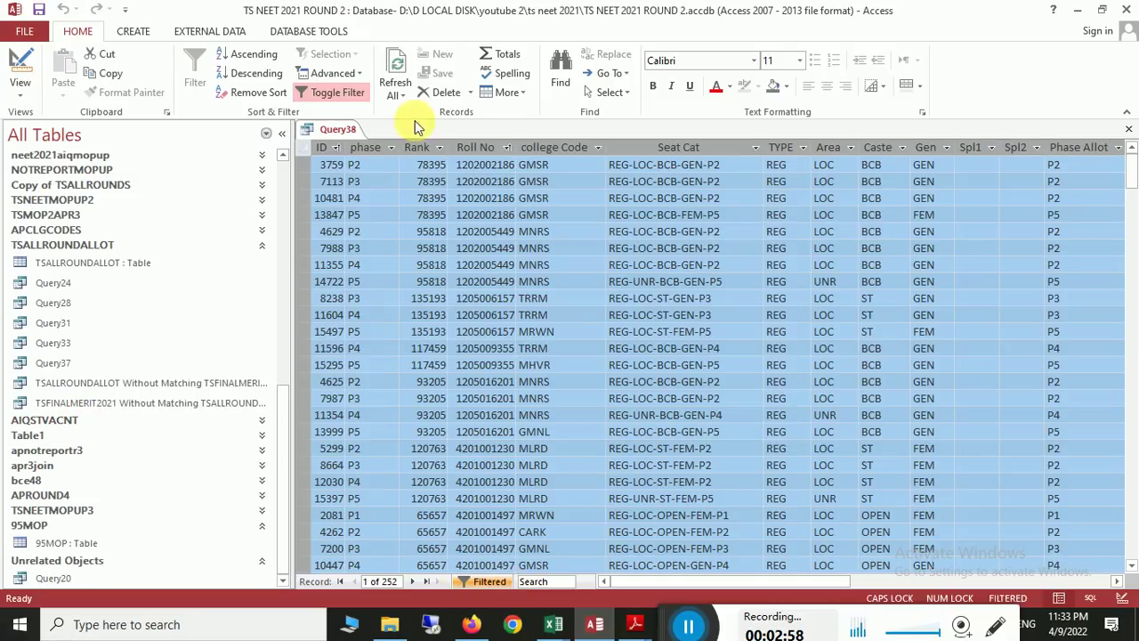
left_click(357, 93)
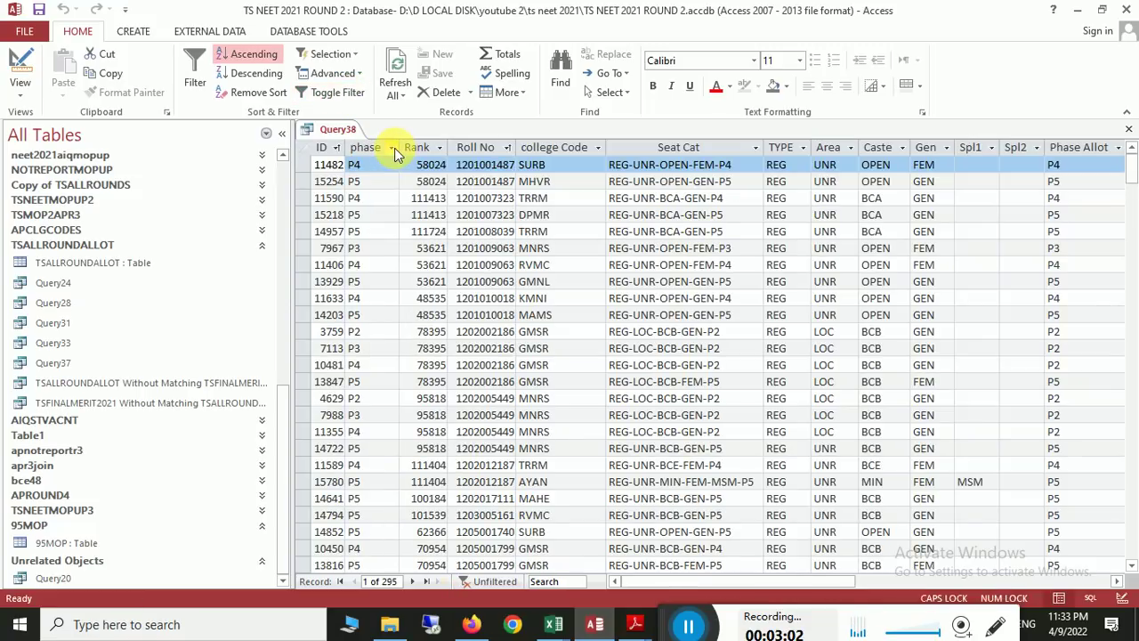
- Open the TSNEETMOPUP3 table and filter its phase column to P5 only
left_click(47, 527)
left_click(49, 480)
double_click(76, 498)
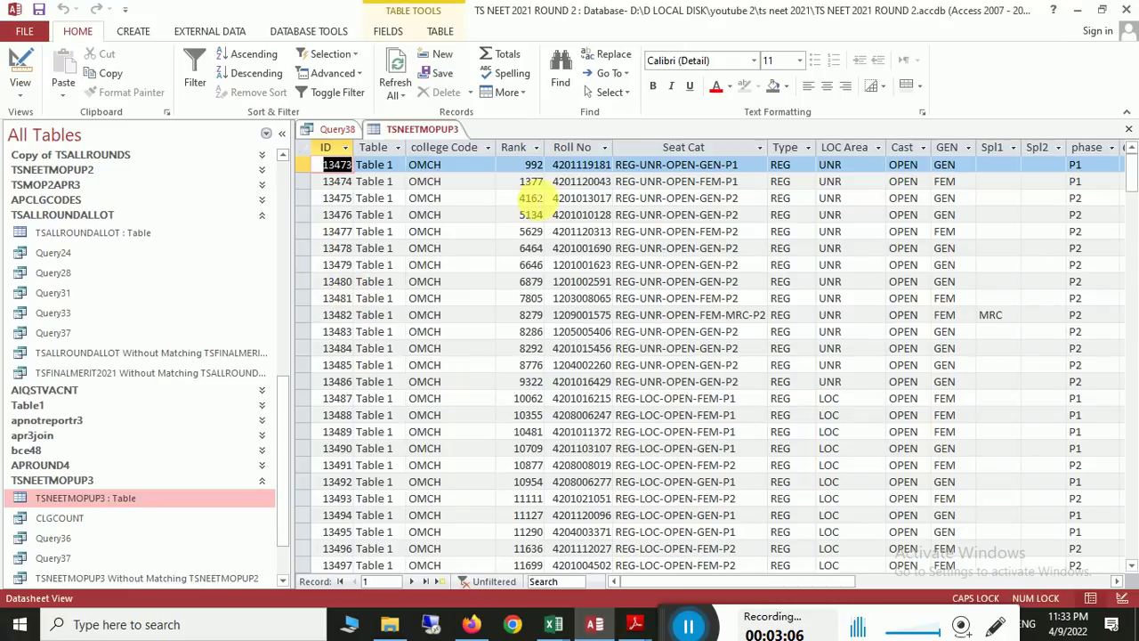
left_click(1113, 148)
left_click(974, 253)
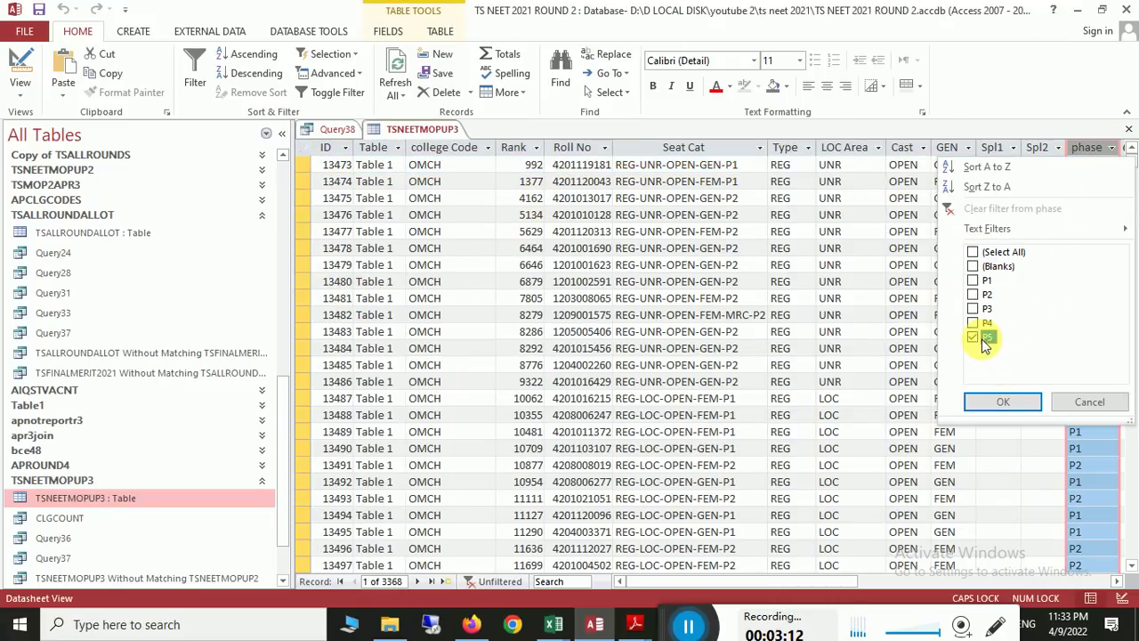
left_click(1010, 401)
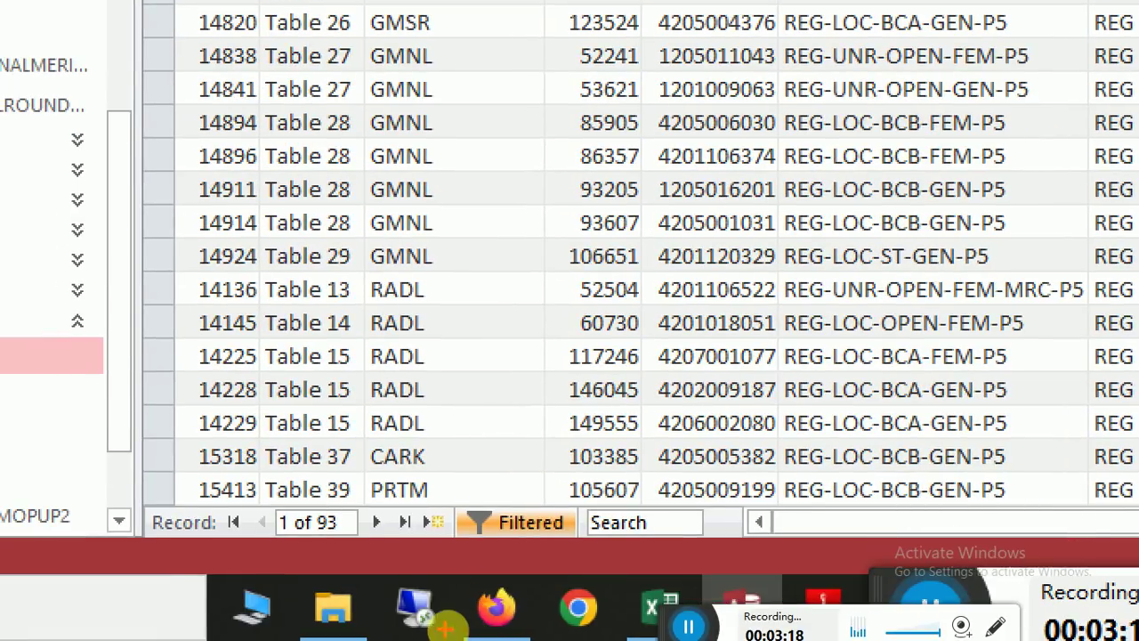
- Mark the filtered record count on the magnified view and handwrite notes over the P5 records
mouse_move(434, 535)
left_mouse_down()
mouse_move(391, 519)
mouse_move(263, 615)
left_mouse_up()
left_click_drag(281, 534, 405, 427)
mouse_move(501, 185)
left_mouse_down()
mouse_move(481, 200)
mouse_move(541, 336)
left_mouse_up()
mouse_move(575, 182)
left_mouse_down()
mouse_move(663, 122)
mouse_move(681, 352)
left_mouse_up()
mouse_move(646, 36)
left_mouse_down()
mouse_move(331, 267)
mouse_move(964, 278)
mouse_move(271, 2)
left_mouse_up()
mouse_move(72, 193)
left_mouse_down()
mouse_move(54, 227)
mouse_move(134, 334)
left_mouse_up()
left_click_drag(138, 175, 178, 240)
mouse_move(311, 440)
left_mouse_down()
mouse_move(53, 160)
mouse_move(267, 418)
mouse_move(30, 451)
left_mouse_up()
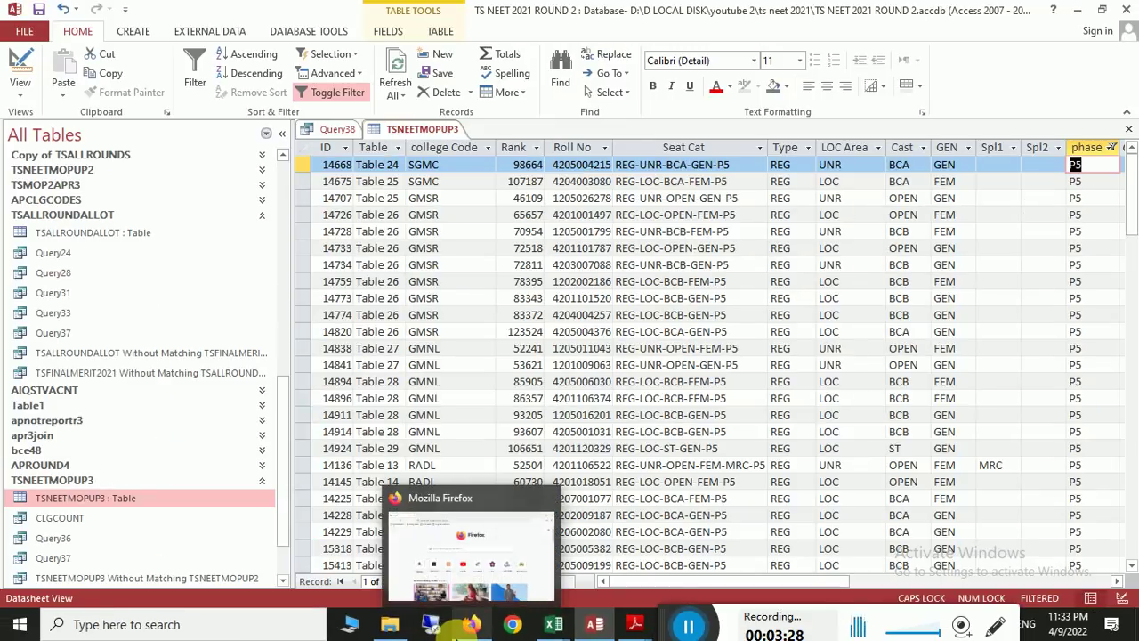
- Review the not-joined candidates list in the Chrome PDF and return to the P5-filtered Access table
key("alt+Tab")
left_click(992, 459)
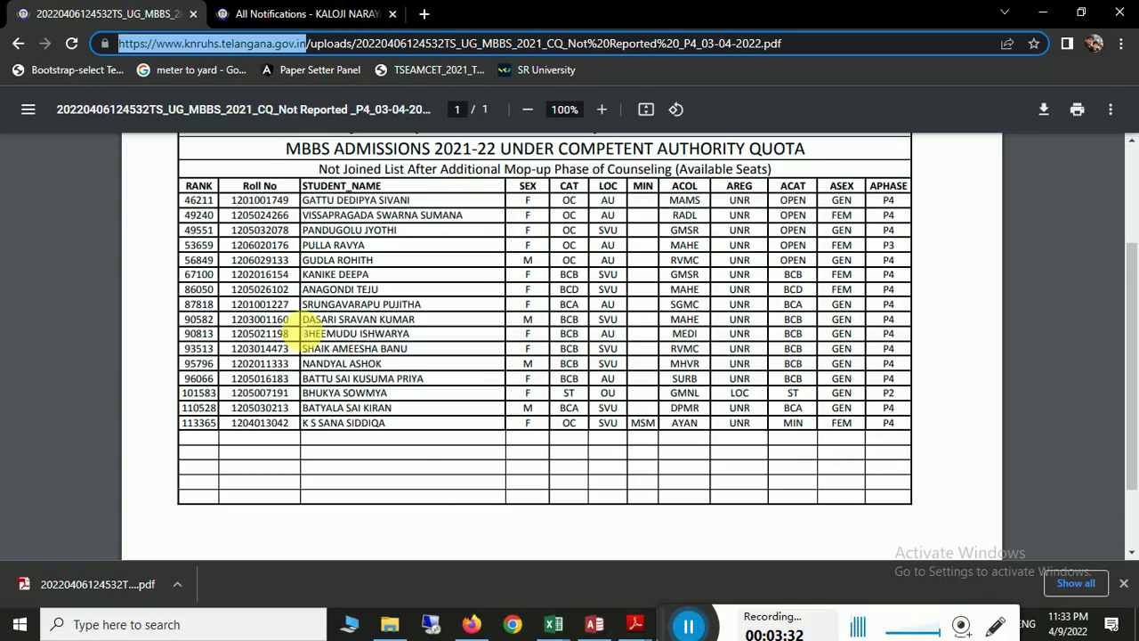
key("alt+Tab")
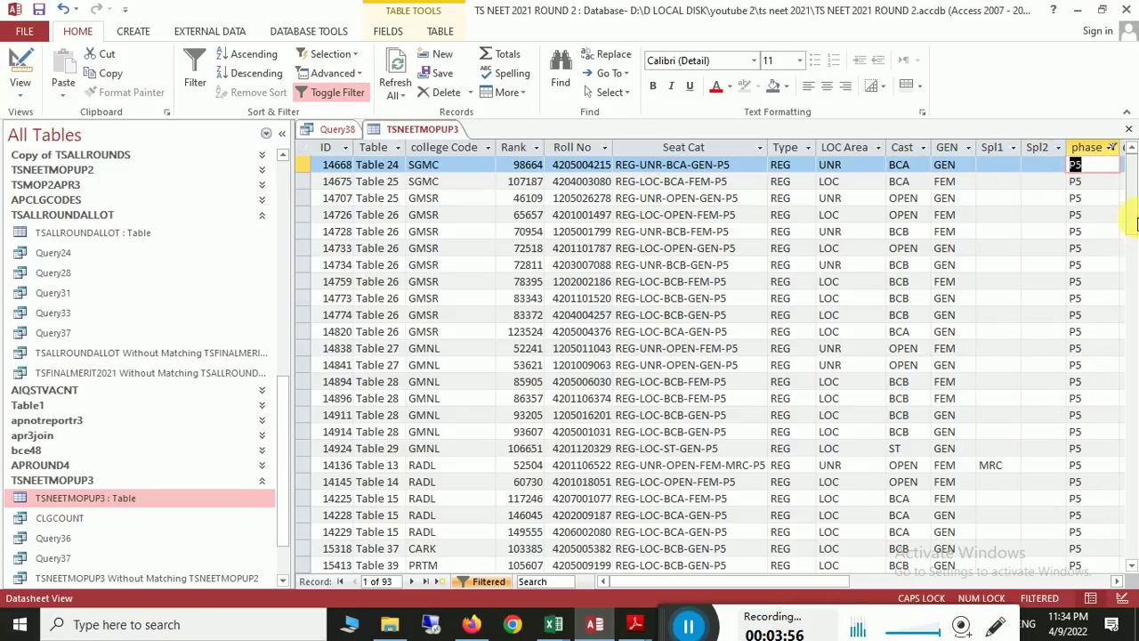
- Filter the LOC Area column to UNR only and look through the remaining P5 records
left_click(878, 147)
left_click(925, 252)
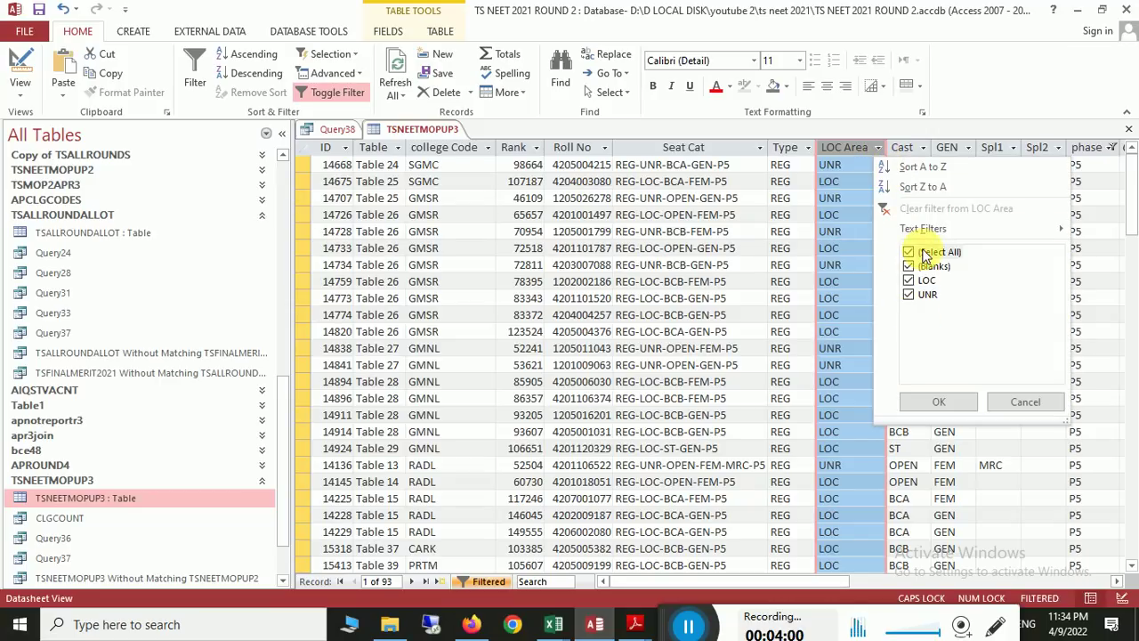
left_click(922, 298)
left_click(937, 401)
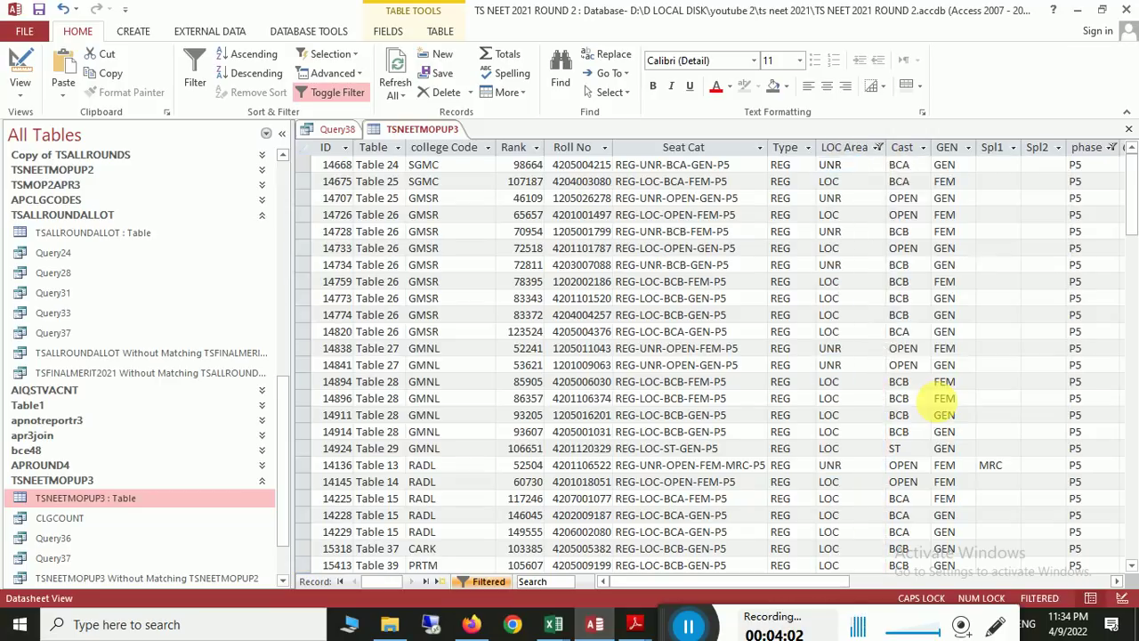
scroll(944, 406, "down", 9)
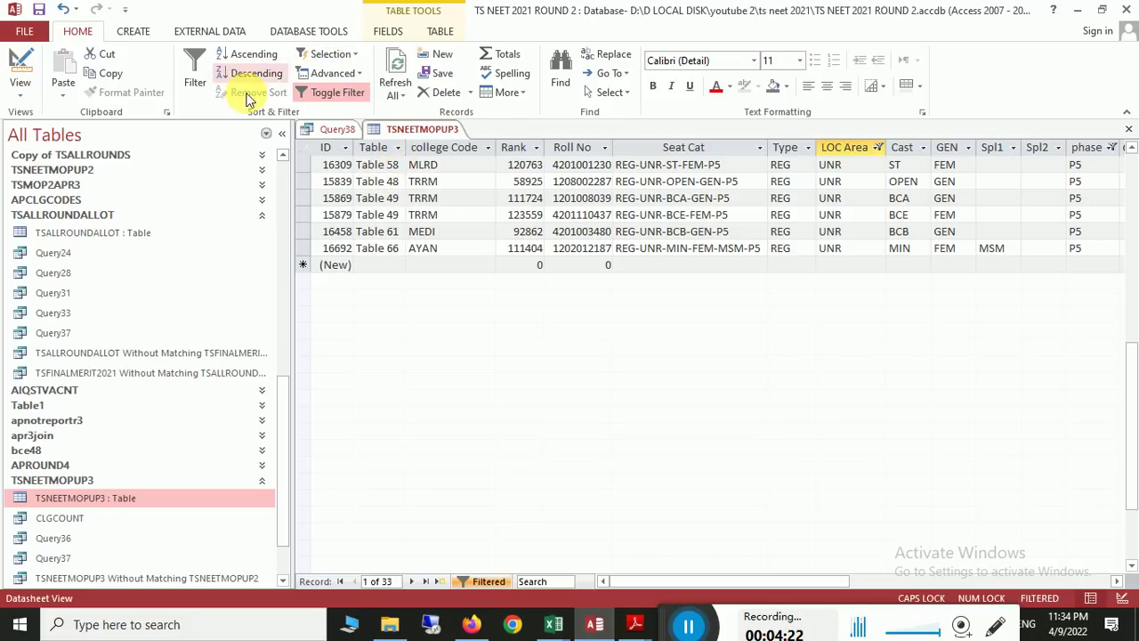
scroll(606, 249, "up", 9)
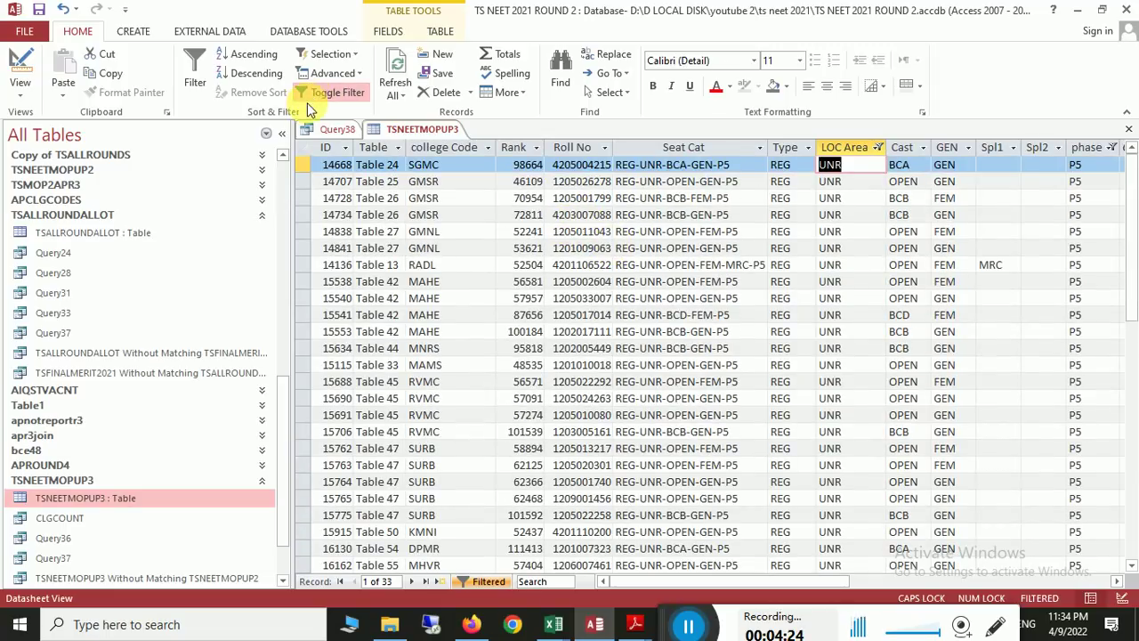
- Turn off the phase and LOC Area filters on the TSNEETMOPUP3 table
left_click(334, 94)
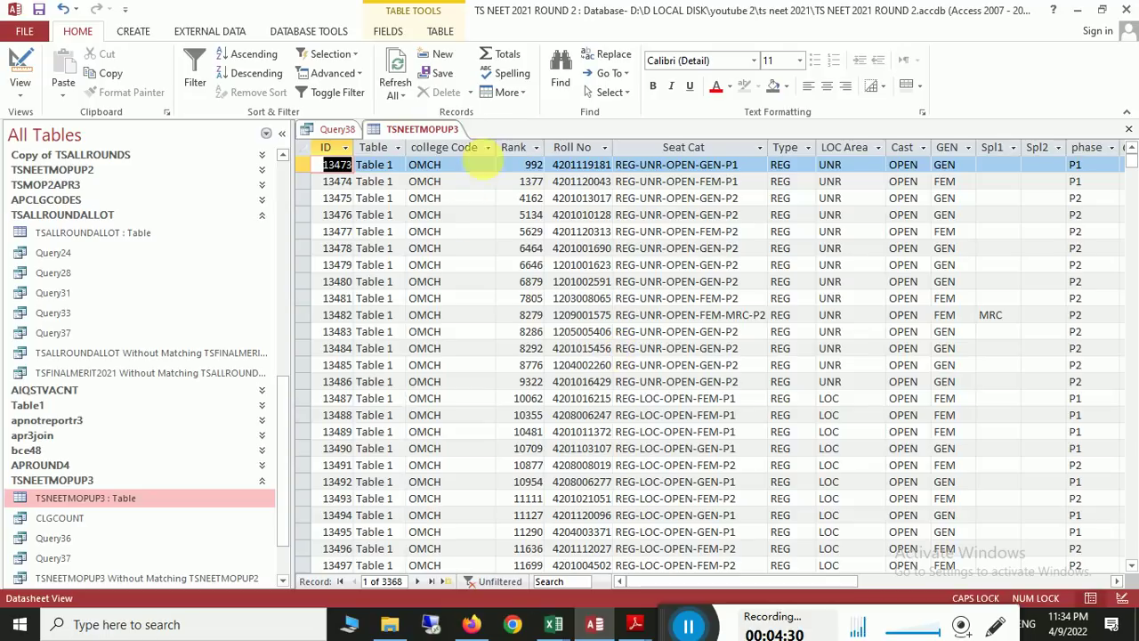
left_click(281, 135)
left_click(10, 129)
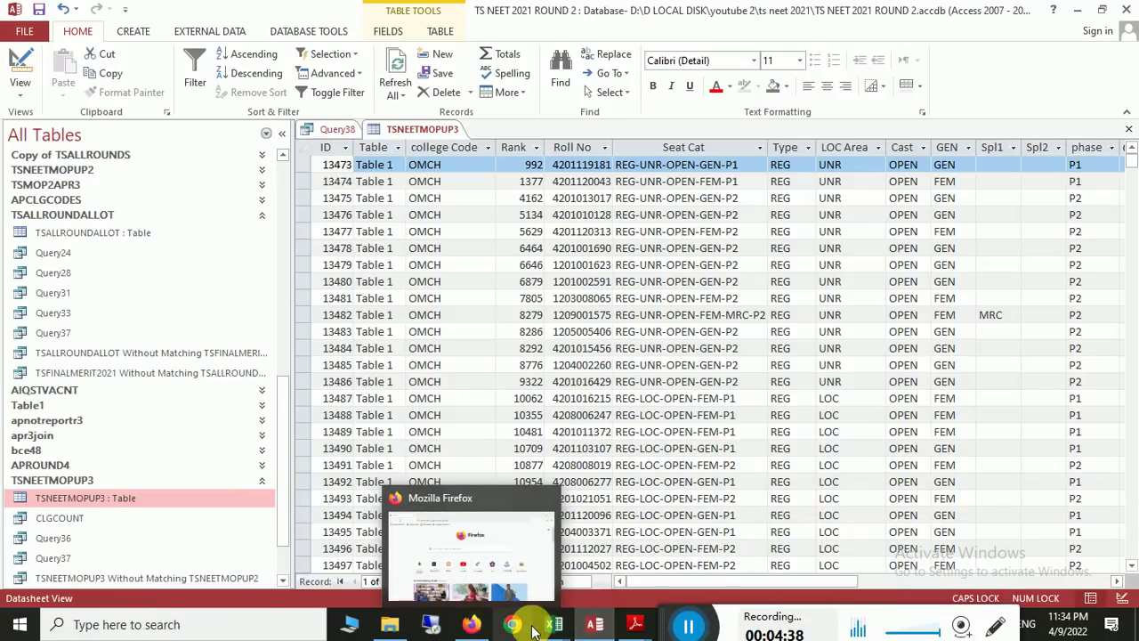
- Switch to the not-joined PDF in Adobe Reader, mark its LOC column and the GMNL row's OU entry, and clear the markings
mouse_move(632, 627)
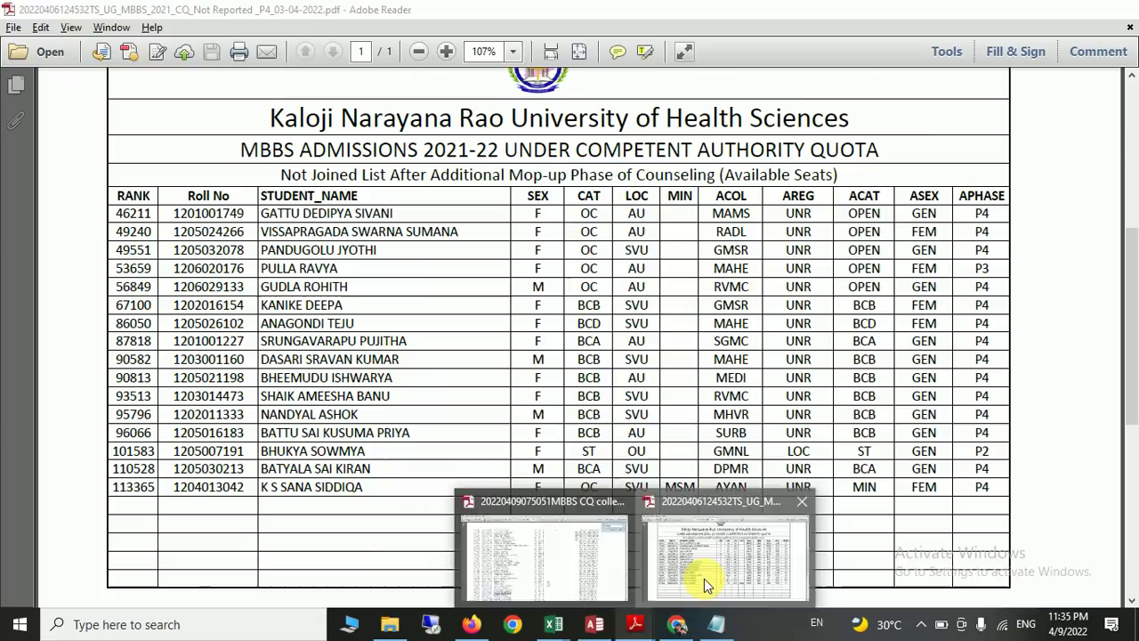
left_click(704, 579)
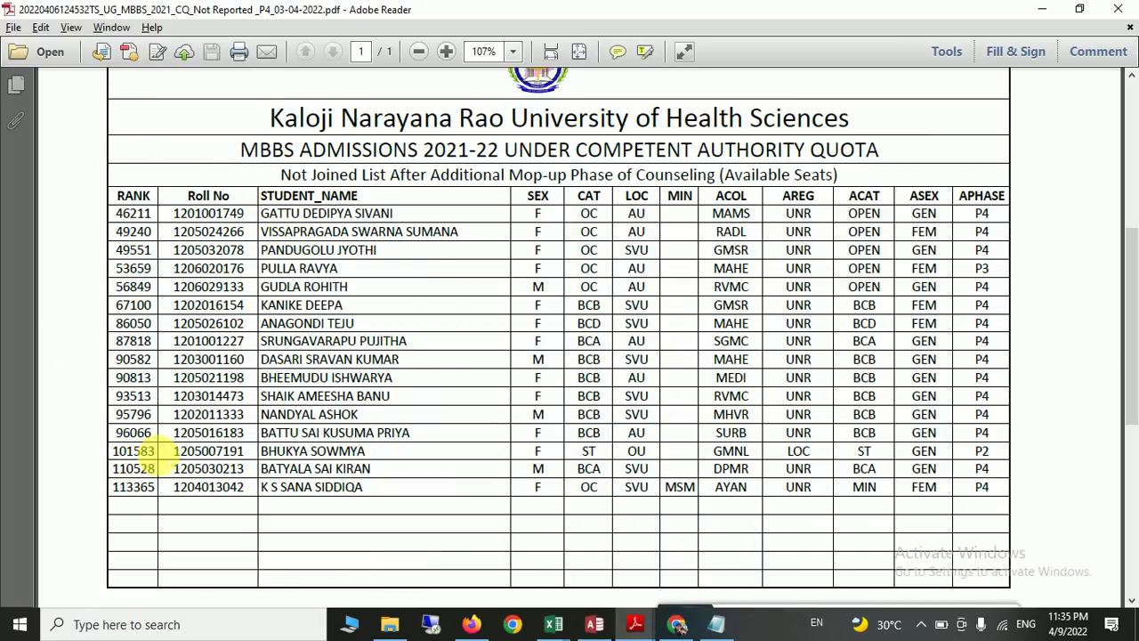
key("super+plus")
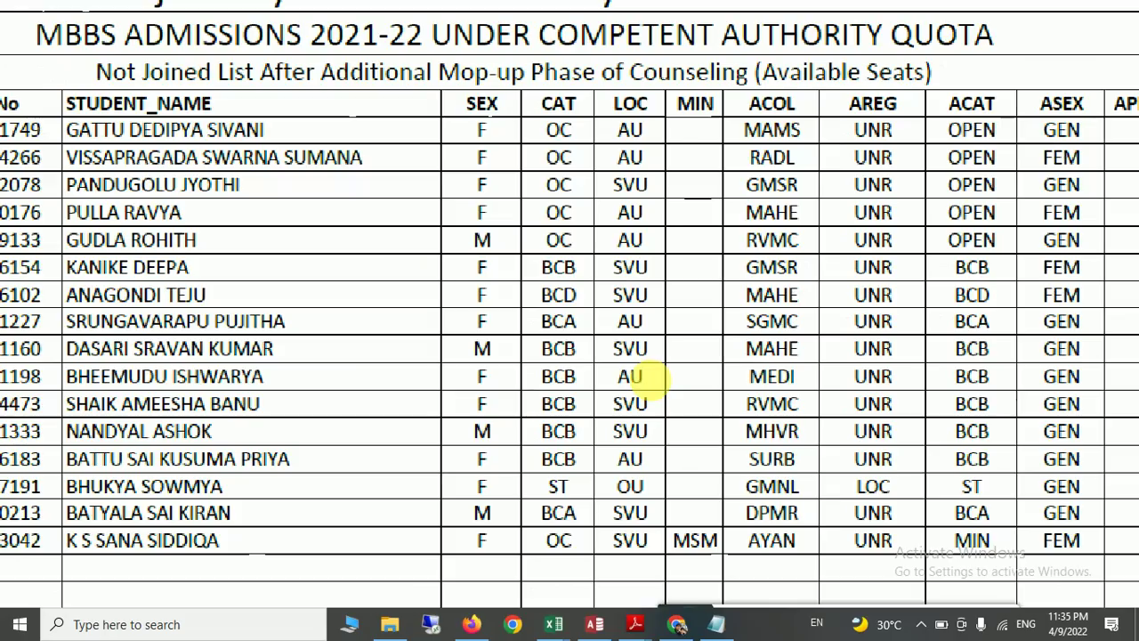
mouse_move(652, 64)
left_mouse_down()
mouse_move(611, 216)
mouse_move(598, 521)
mouse_move(666, 483)
mouse_move(676, 287)
mouse_move(646, 173)
mouse_move(659, 192)
left_mouse_up()
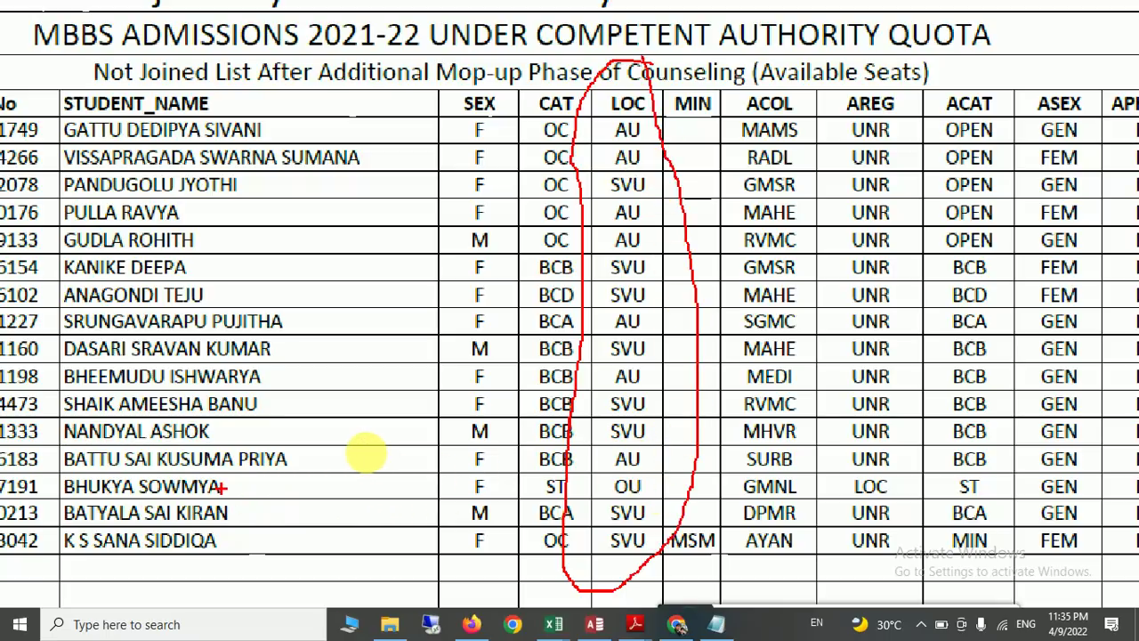
left_click_drag(372, 454, 421, 456)
left_click_drag(406, 488, 522, 489)
left_click_drag(819, 489, 832, 487)
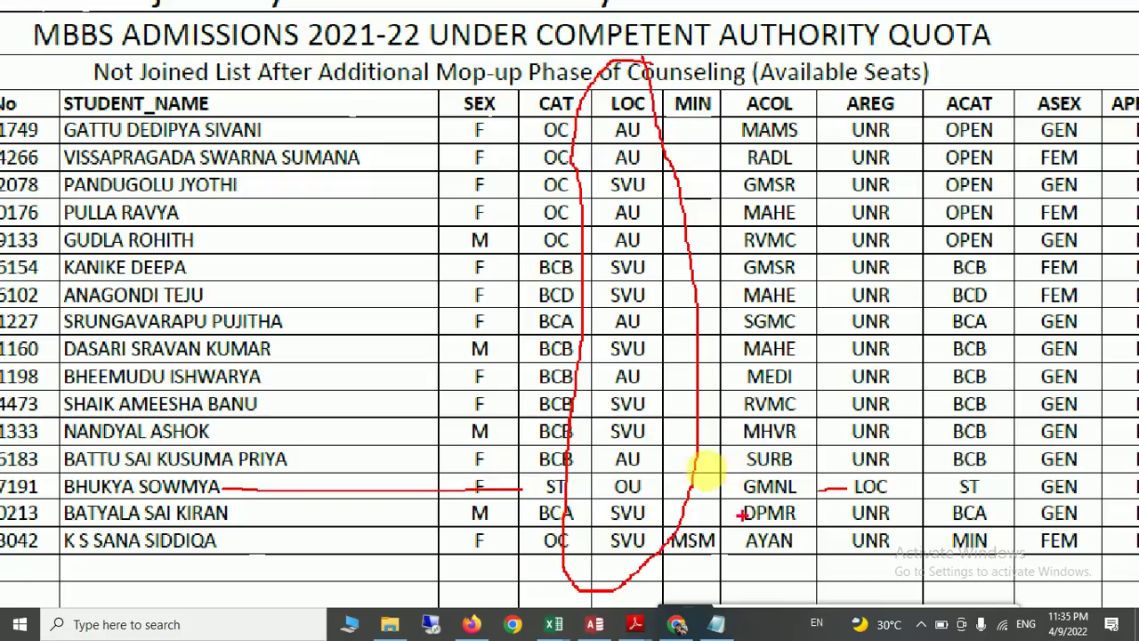
left_click_drag(652, 486, 654, 481)
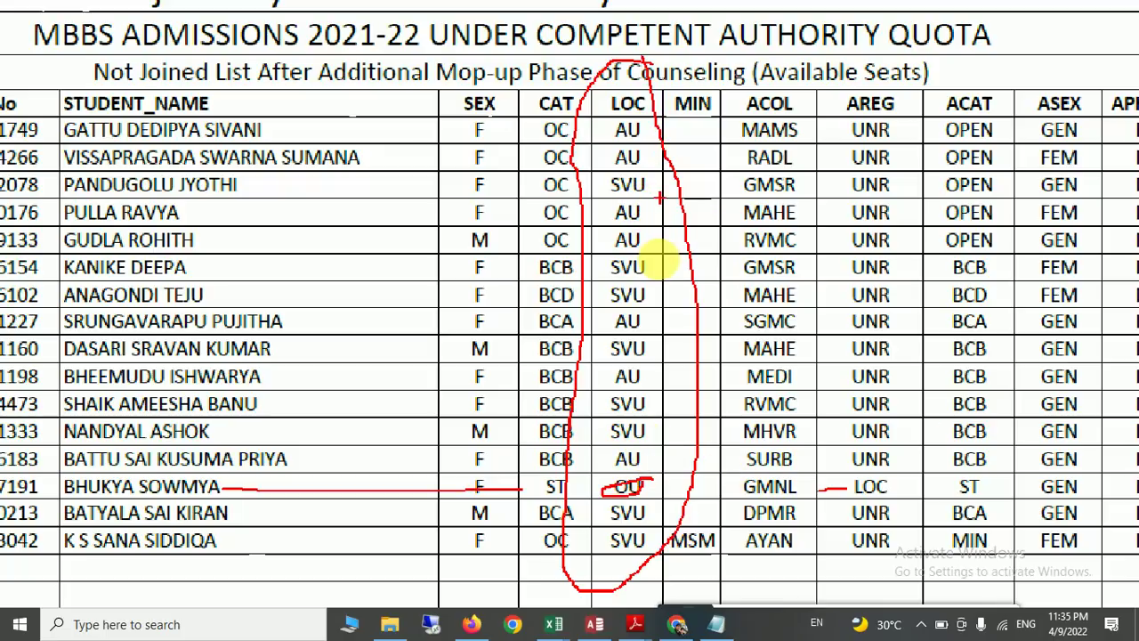
key("Escape")
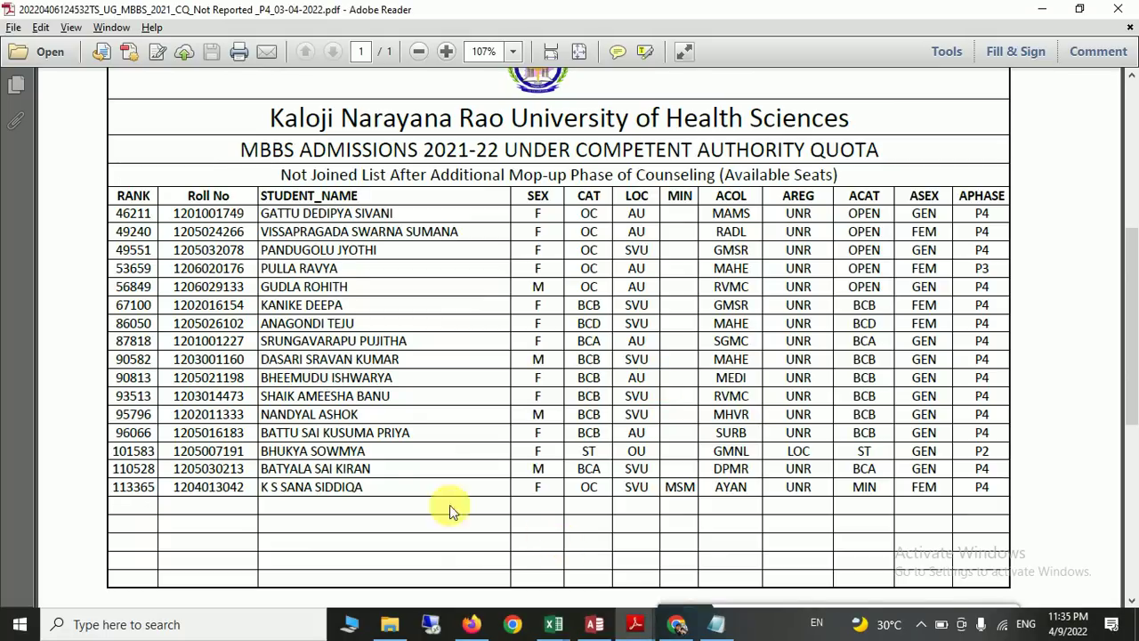
- Switch back to Access, open Query37 and Query36 of the TSNEETMOPUP3 group, and collapse the object list
key("alt+Tab")
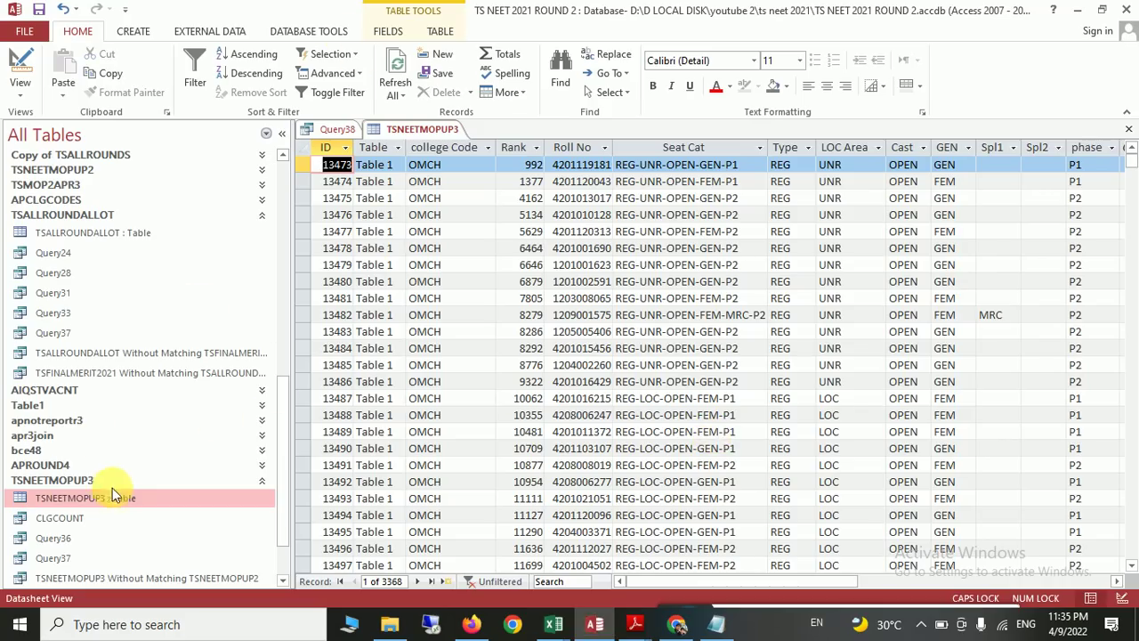
scroll(132, 477, "down", 1)
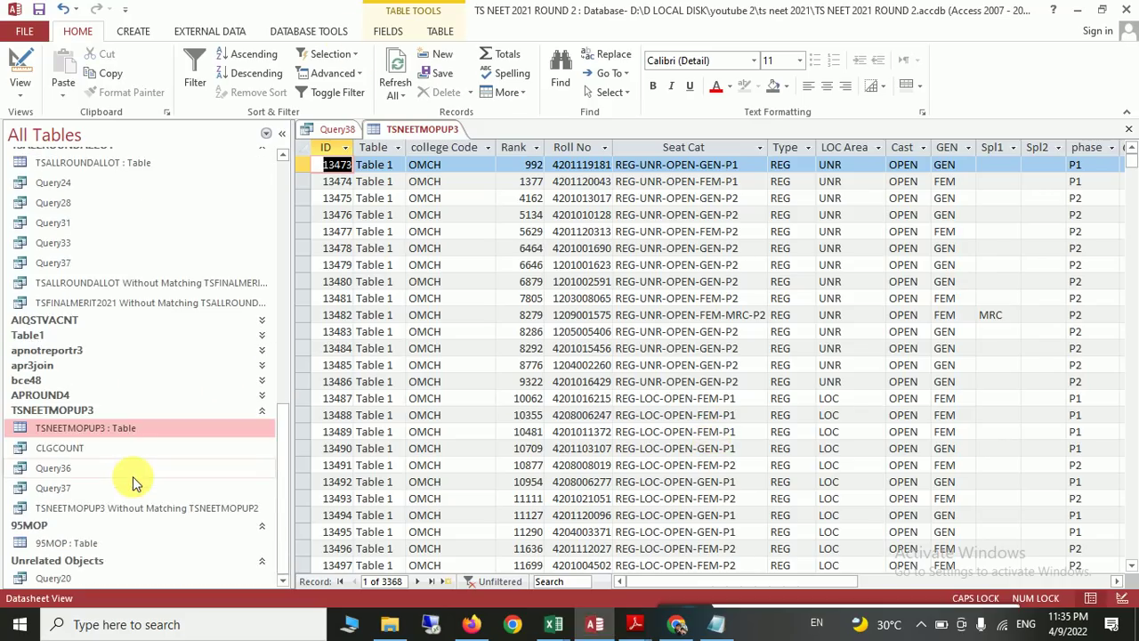
double_click(73, 491)
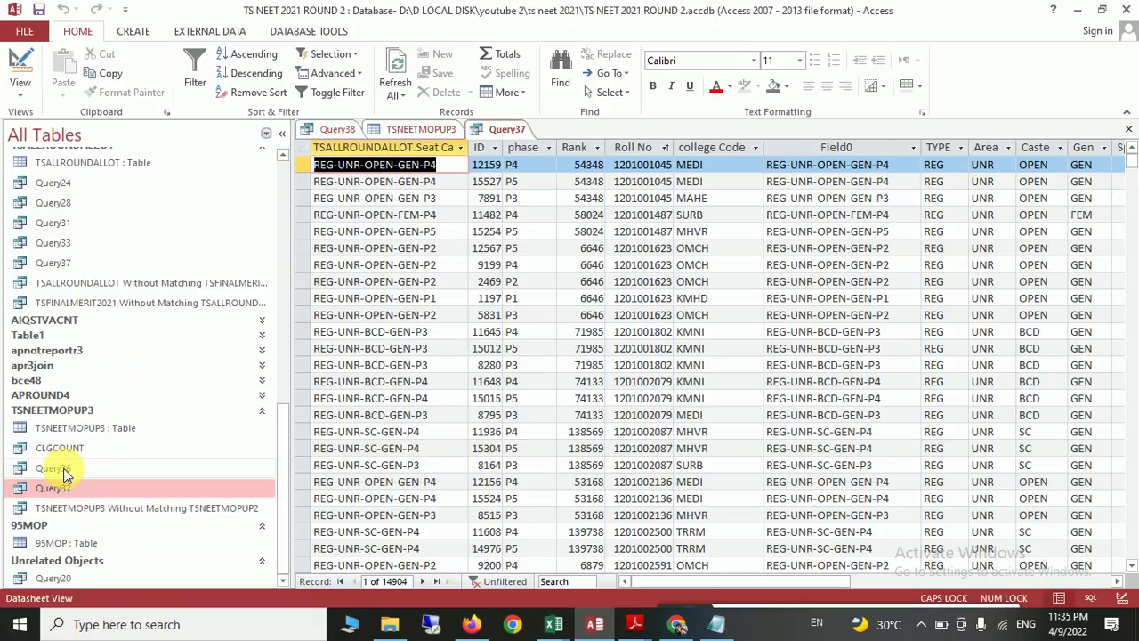
double_click(59, 470)
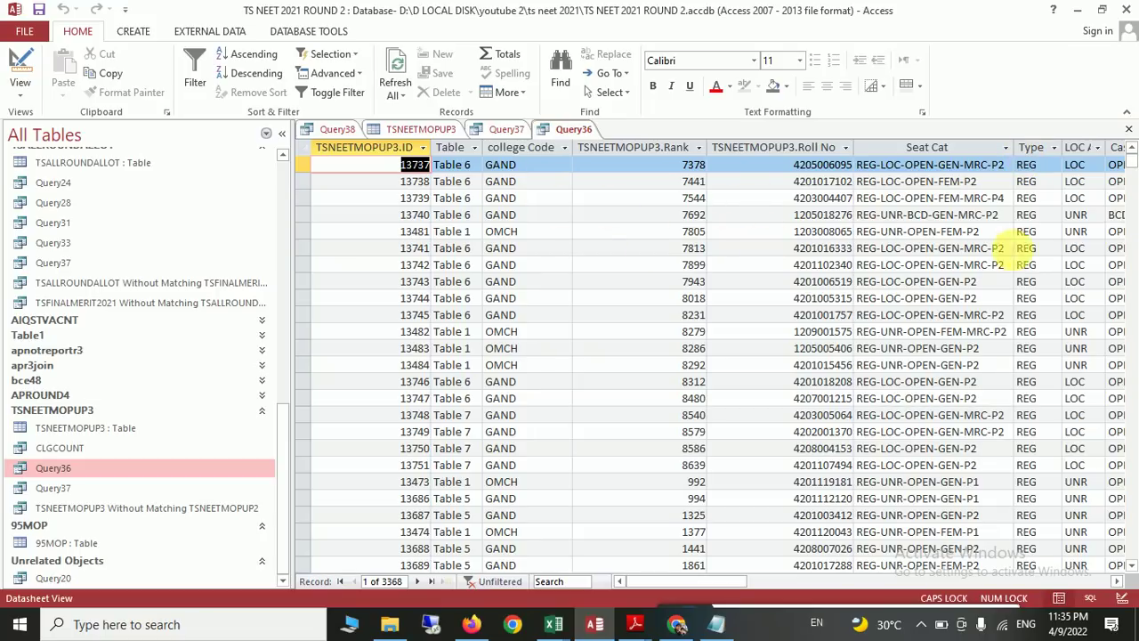
left_click_drag(733, 583, 810, 583)
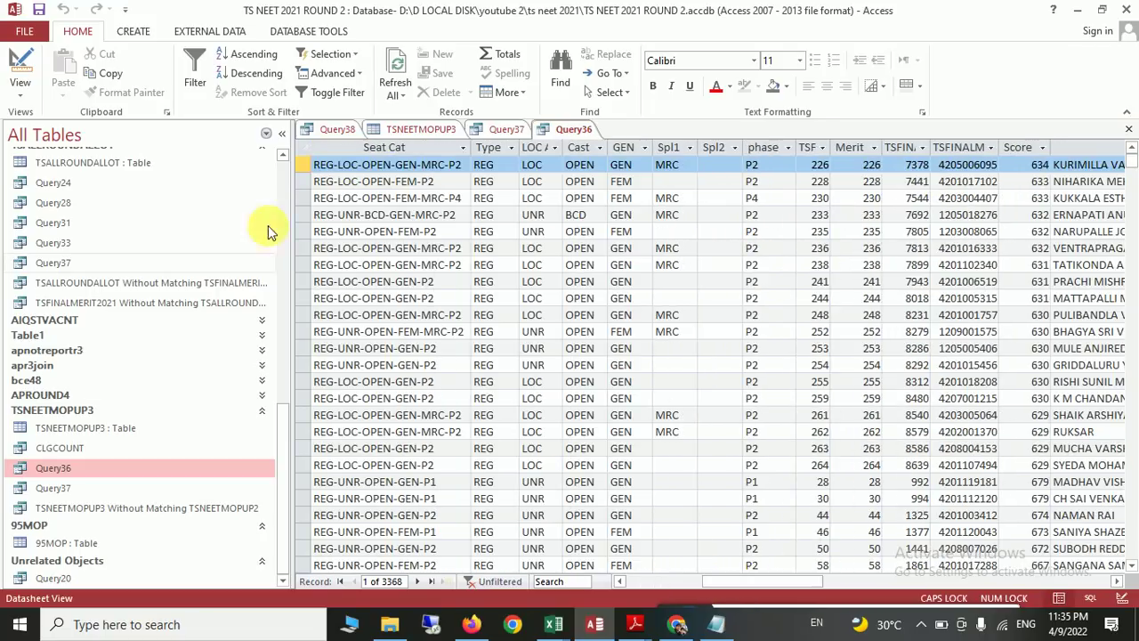
left_click(281, 135)
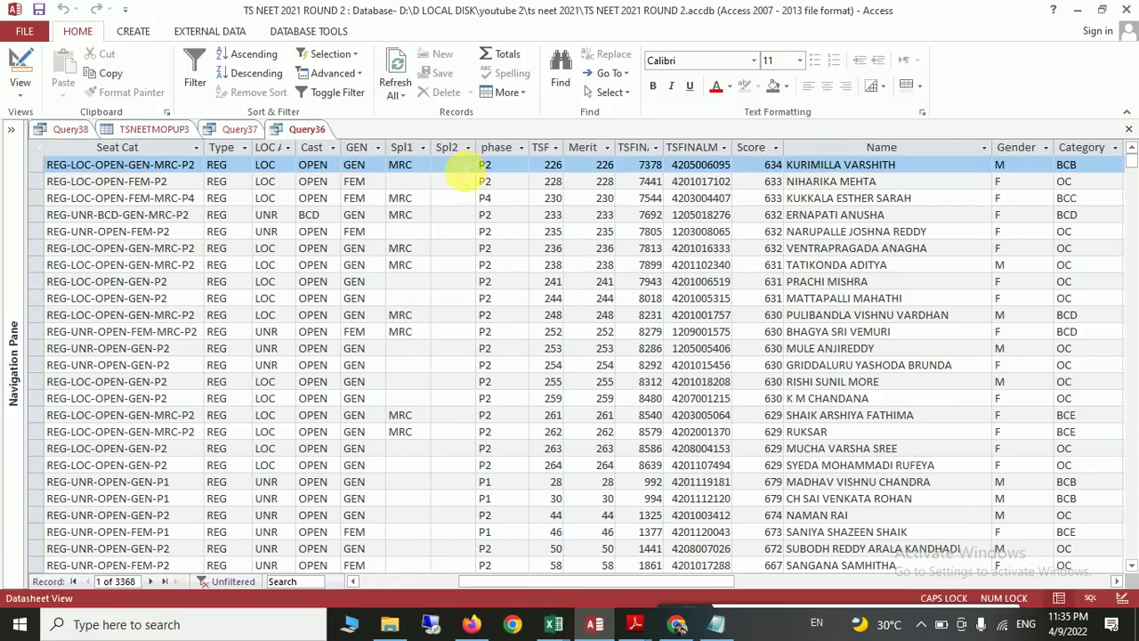
- Filter Query36's phase column to P5 only and go to the last filtered record
left_click(524, 148)
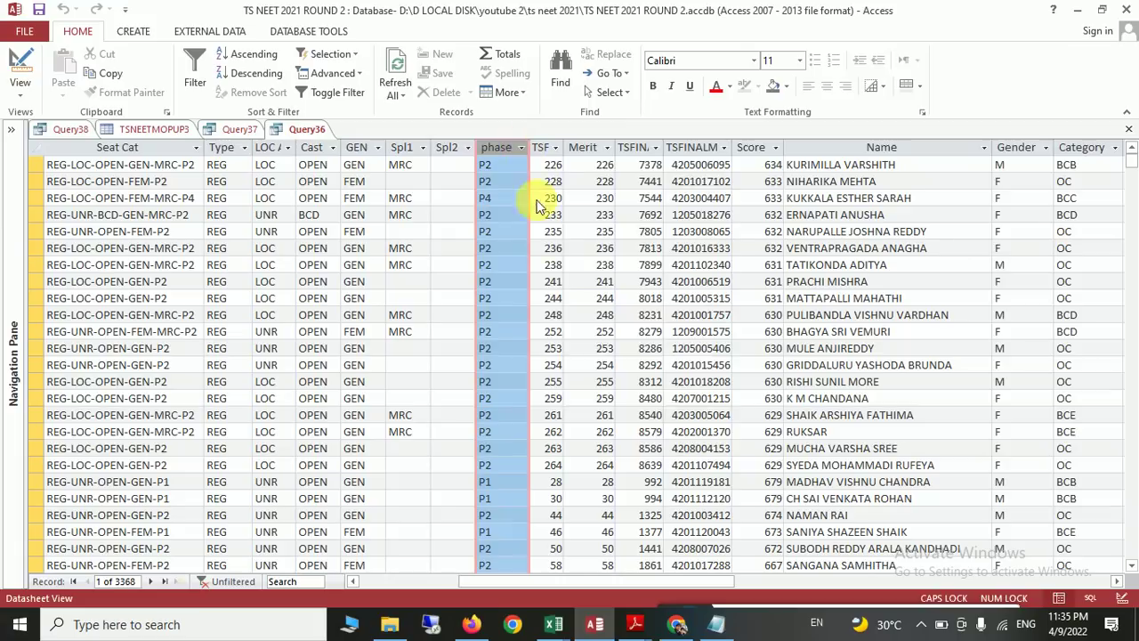
left_click(552, 251)
left_click(560, 335)
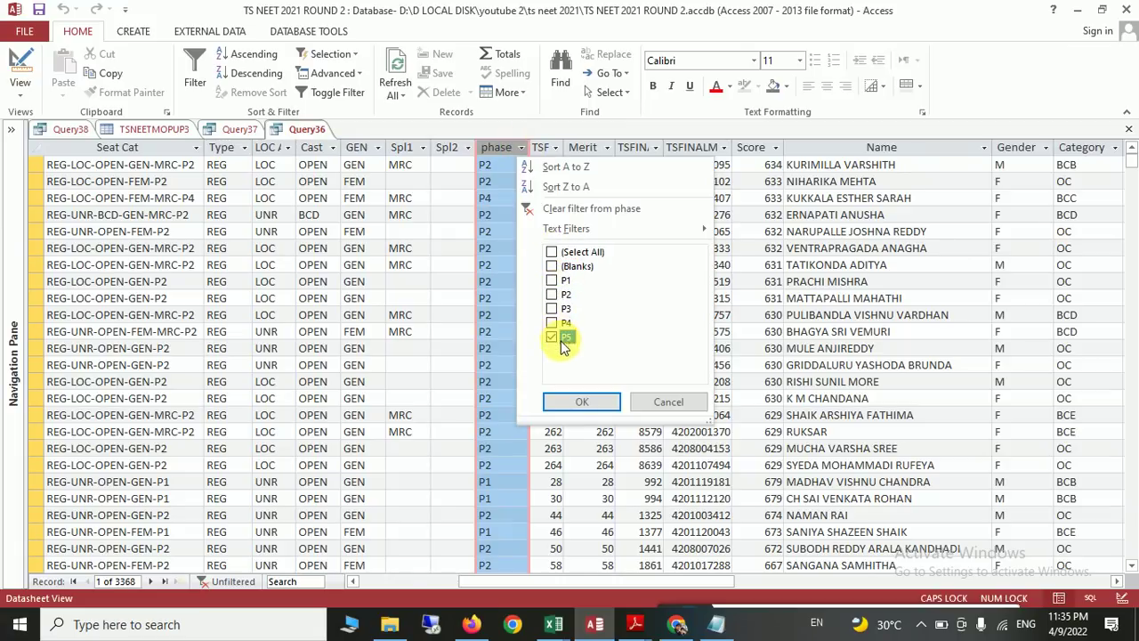
left_click(580, 402)
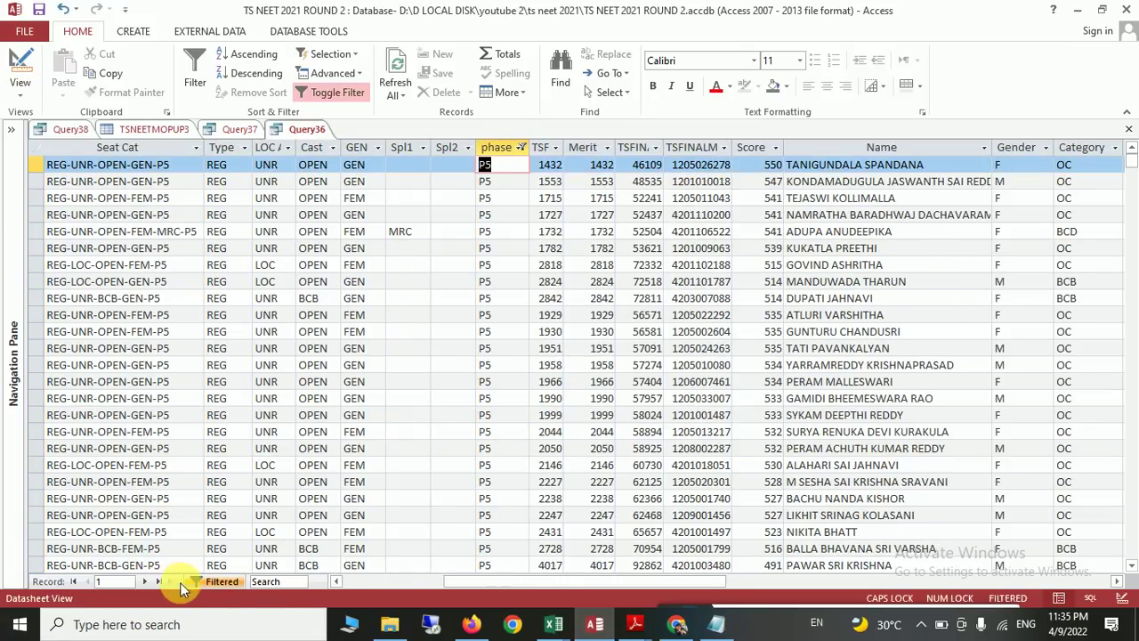
left_click(158, 582)
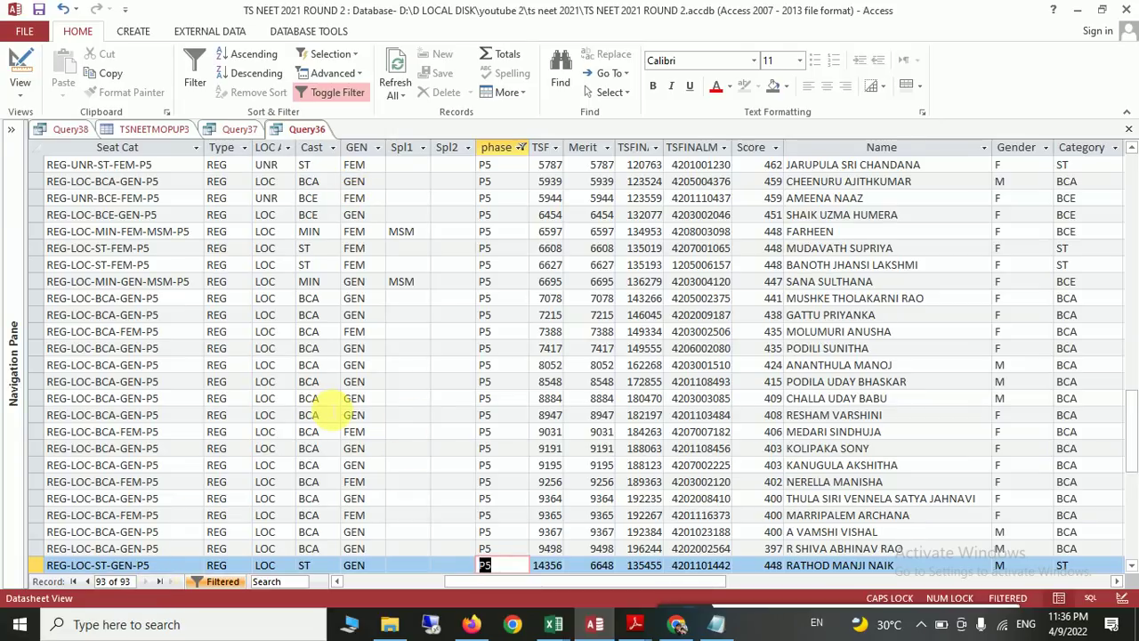
- Filter Query36's LOC Area column to UNR only and go to the last remaining record
left_click(287, 148)
left_click(332, 254)
left_click(329, 281)
left_click(348, 402)
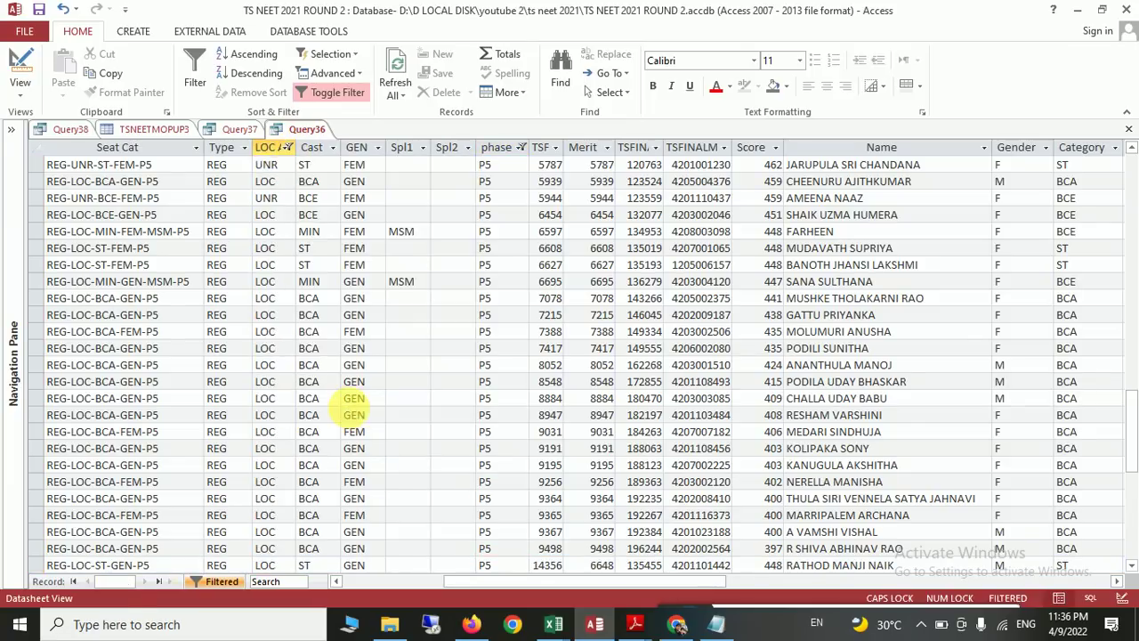
left_click(158, 582)
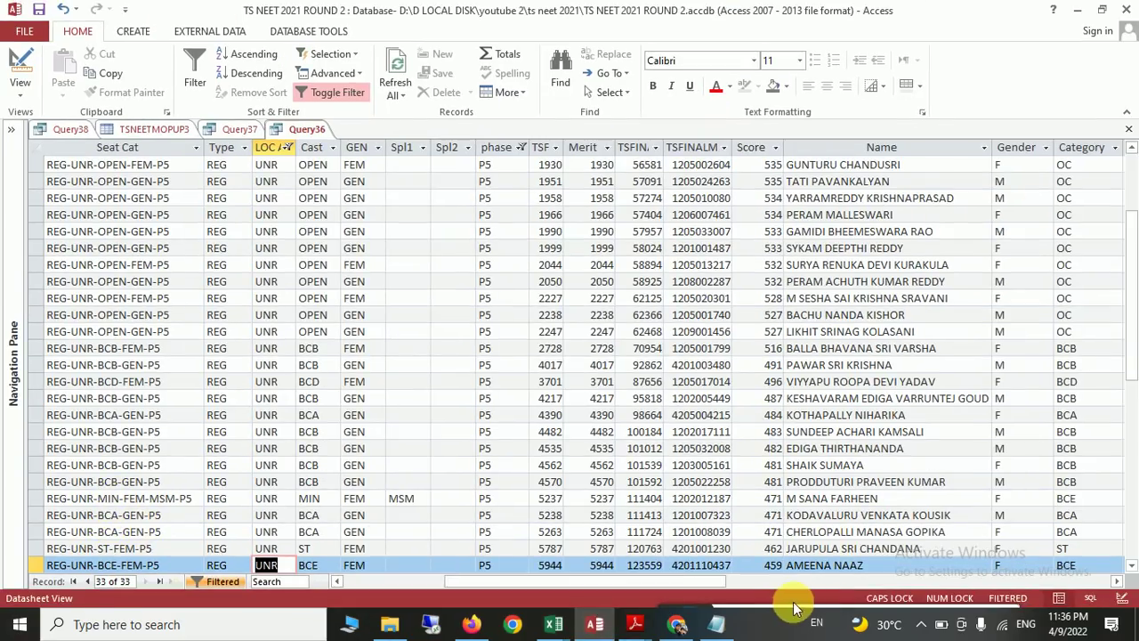
- Filter Query36's Local column to AU and SVU candidates
left_click_drag(641, 581, 721, 587)
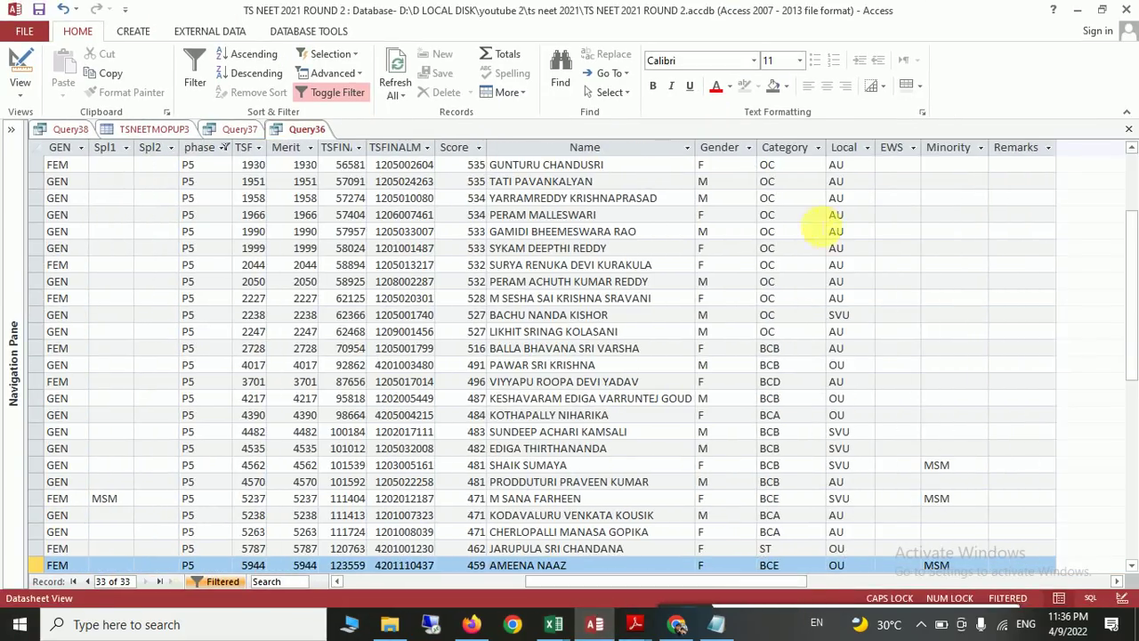
left_click(868, 148)
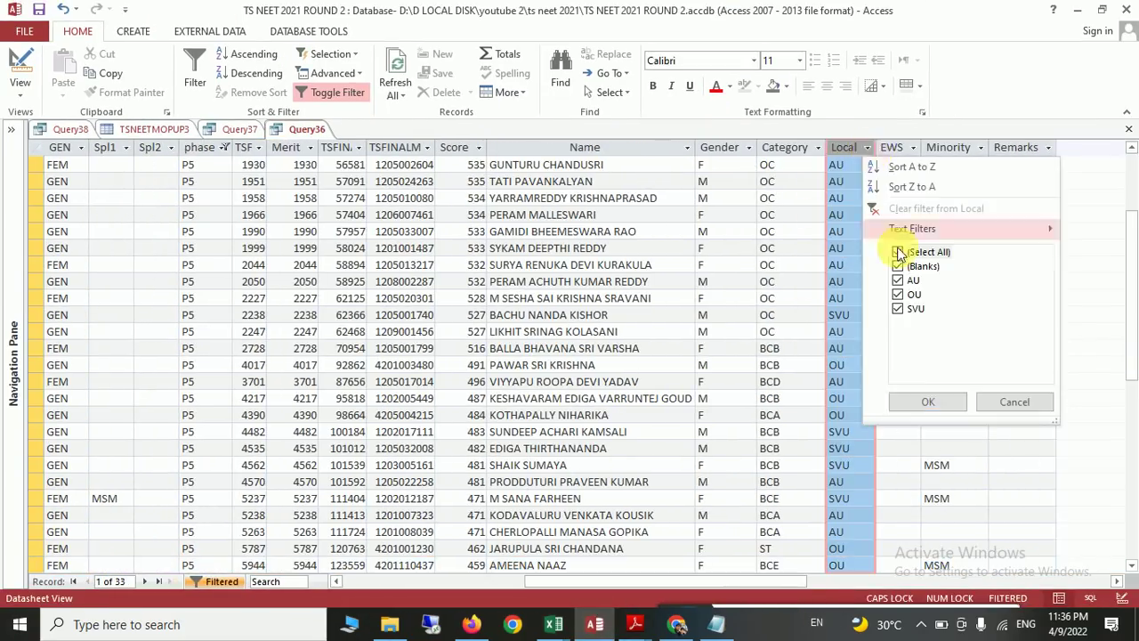
left_click(899, 253)
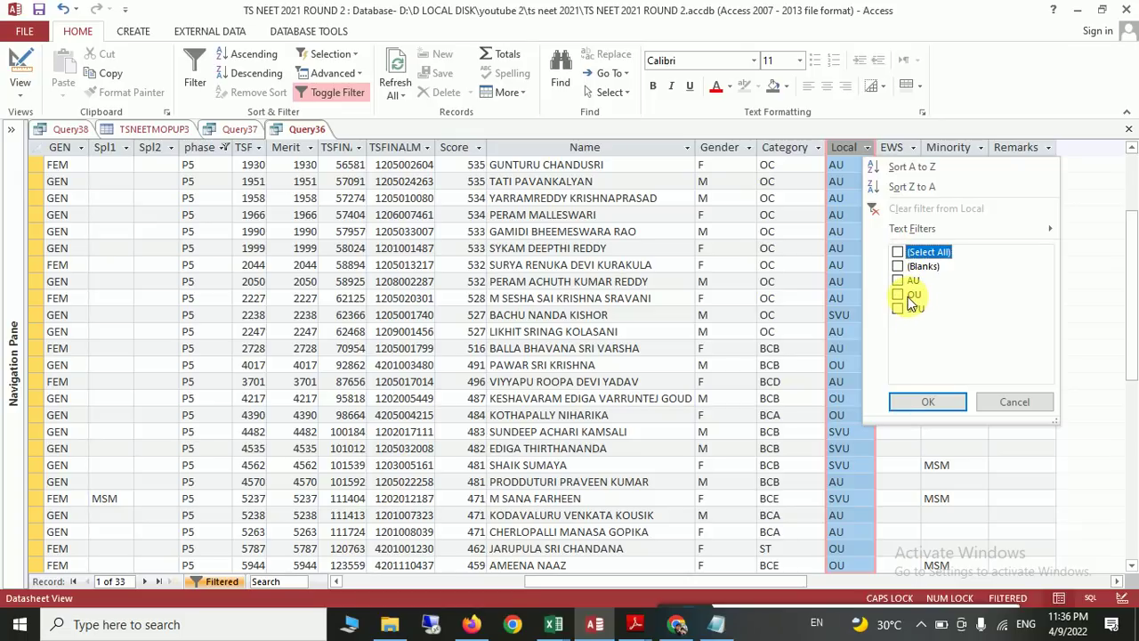
left_click(899, 280)
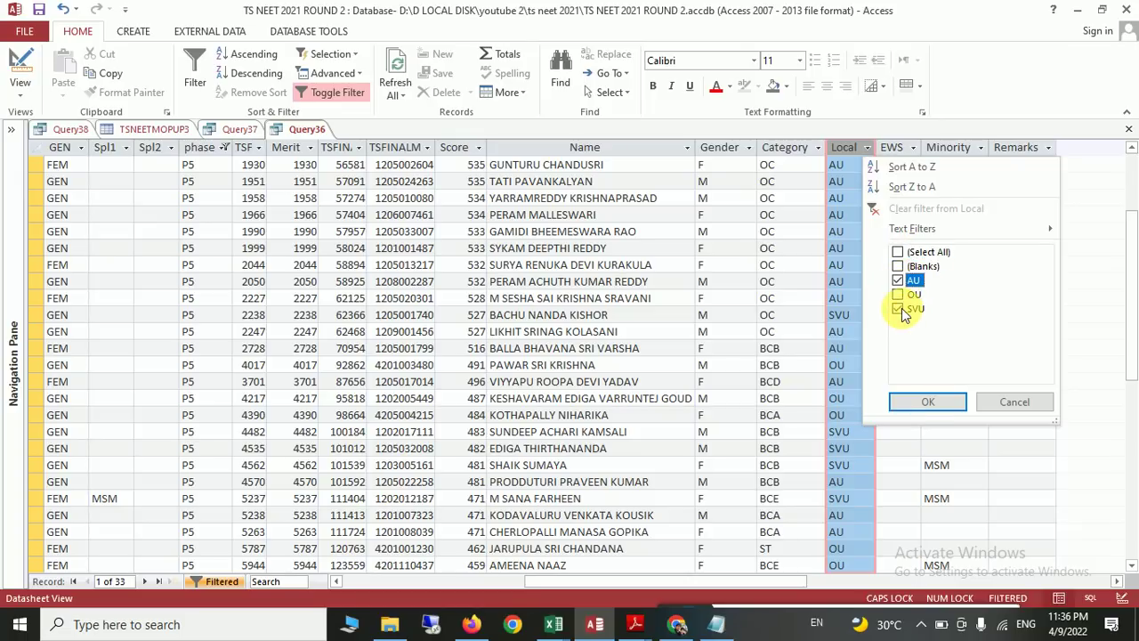
left_click(923, 402)
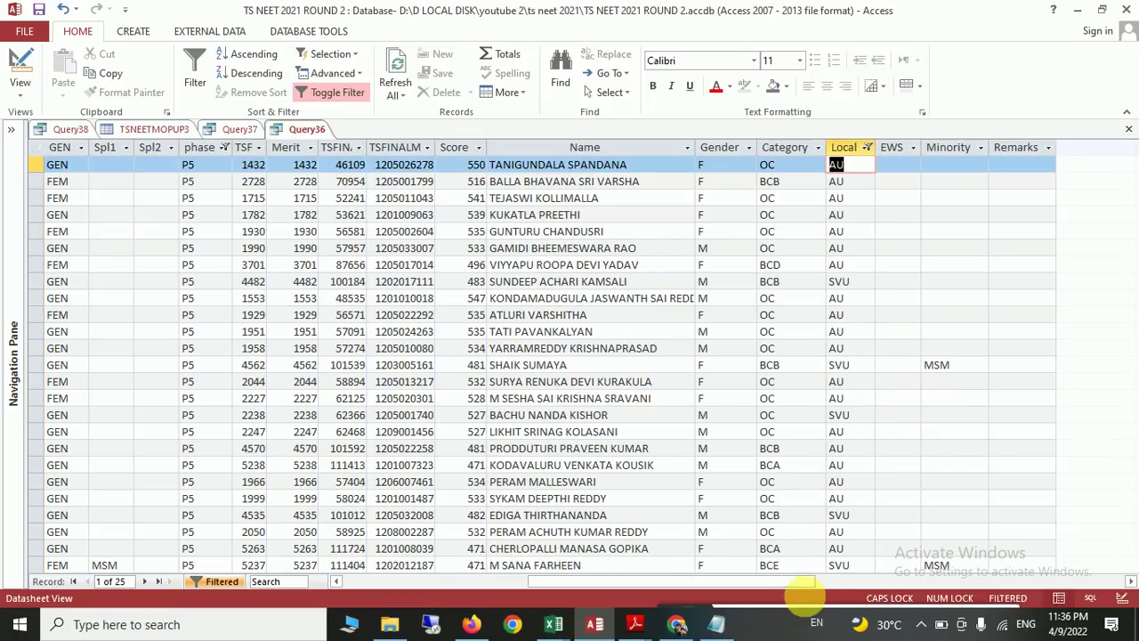
- Look through the colleges and seat categories of the filtered Query36 records and compare them with the not-joined PDF in Adobe Reader
left_click_drag(797, 583, 553, 585)
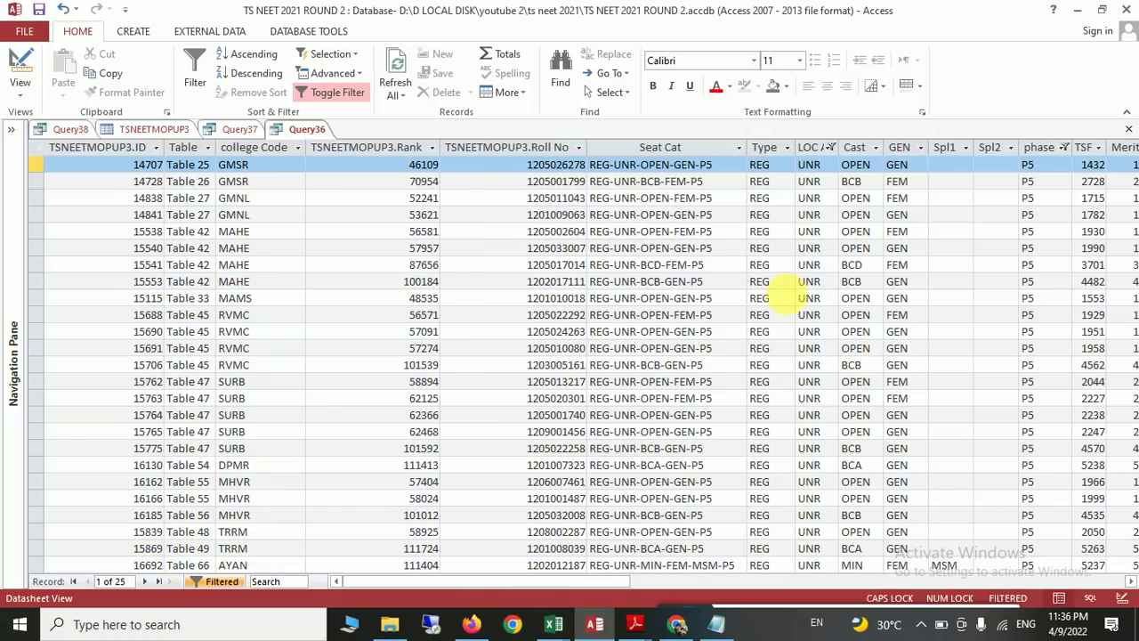
left_click_drag(595, 583, 650, 588)
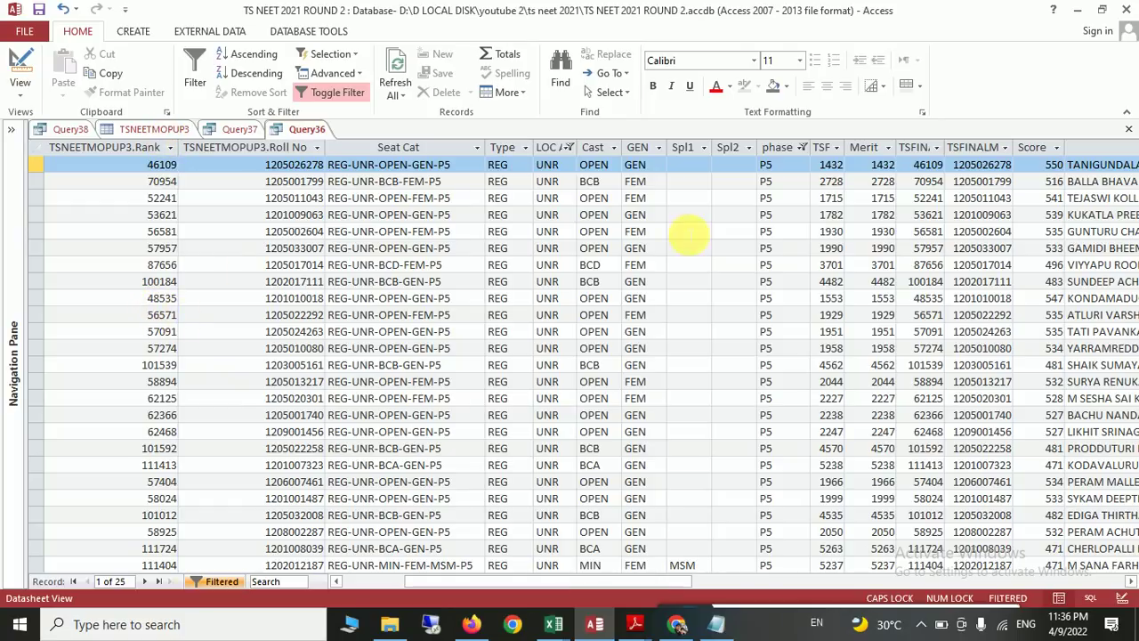
left_click_drag(506, 582, 382, 580)
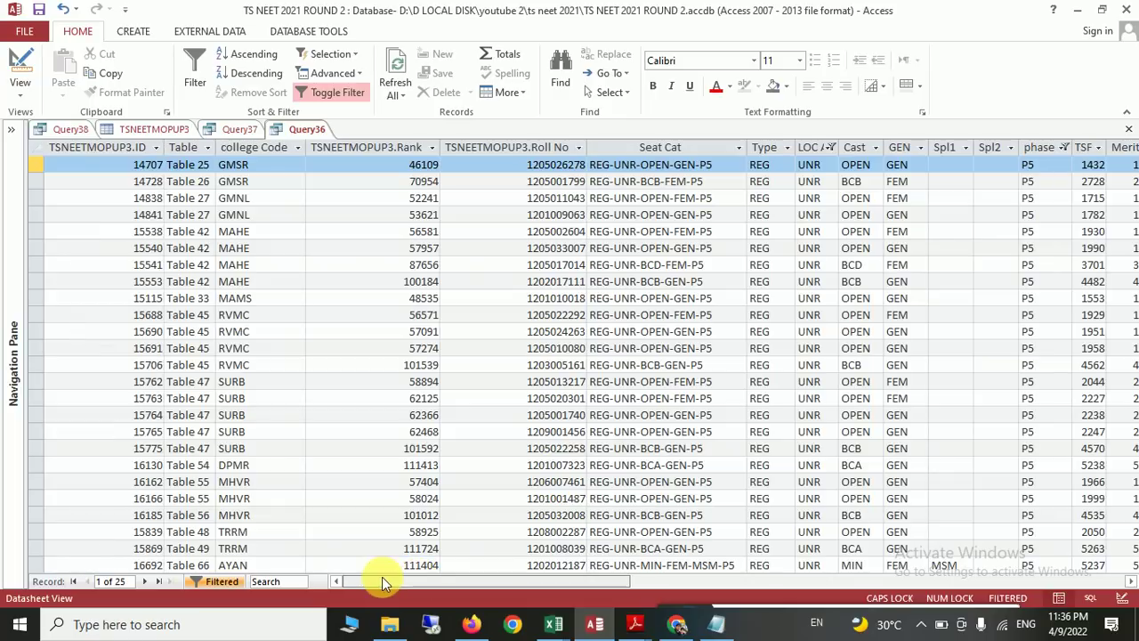
key("alt+Tab")
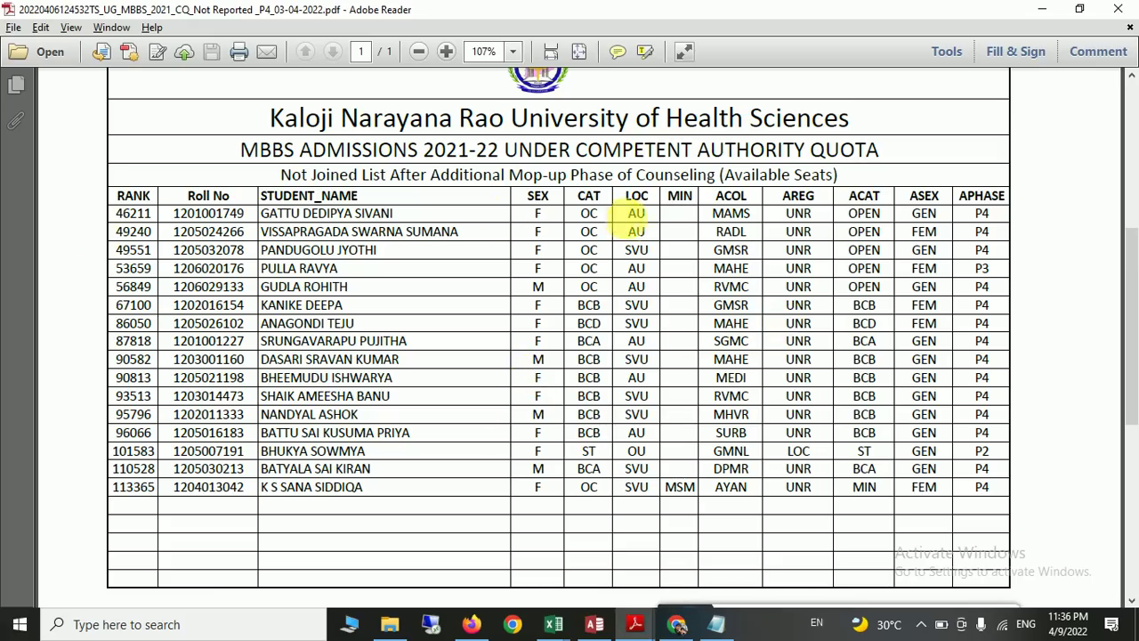
key("alt+Tab")
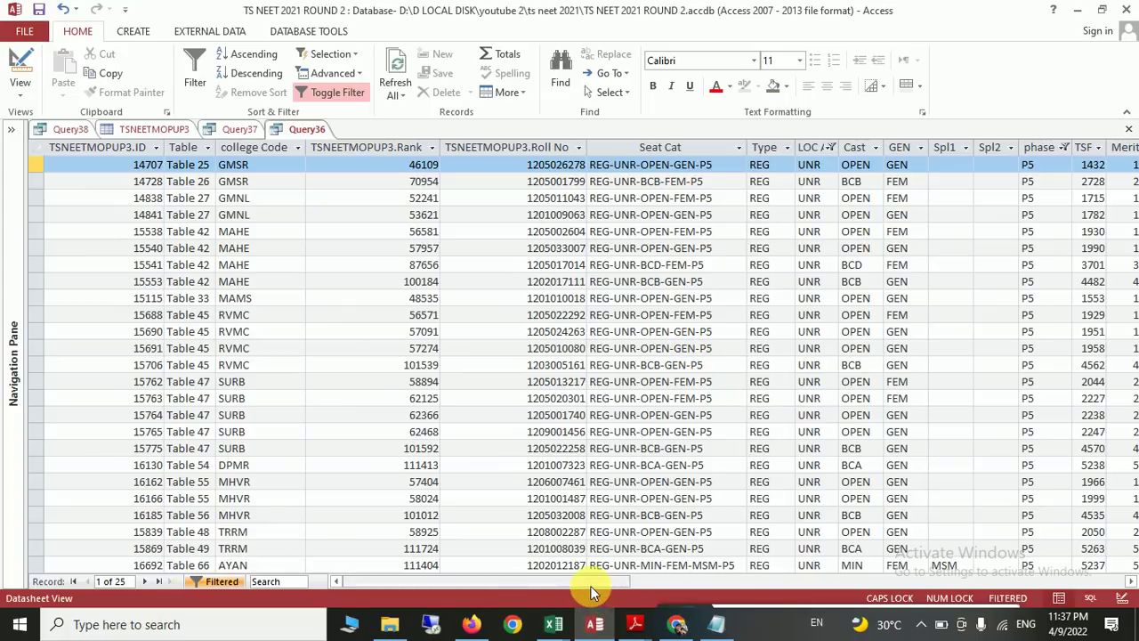
left_click_drag(598, 583, 542, 592)
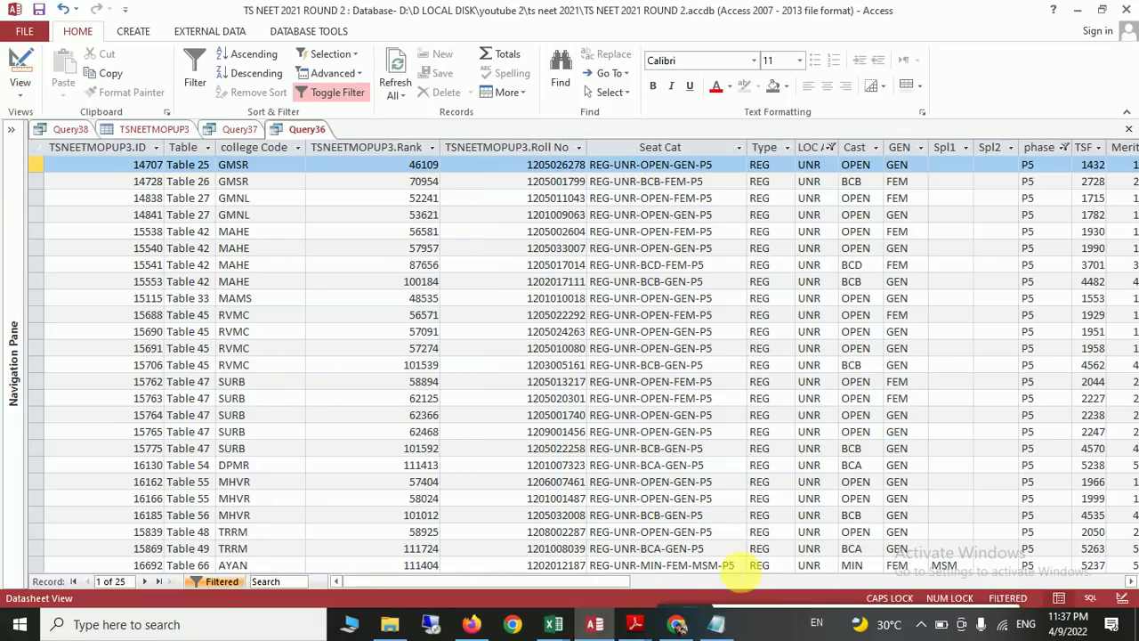
left_click_drag(574, 584, 8, 547)
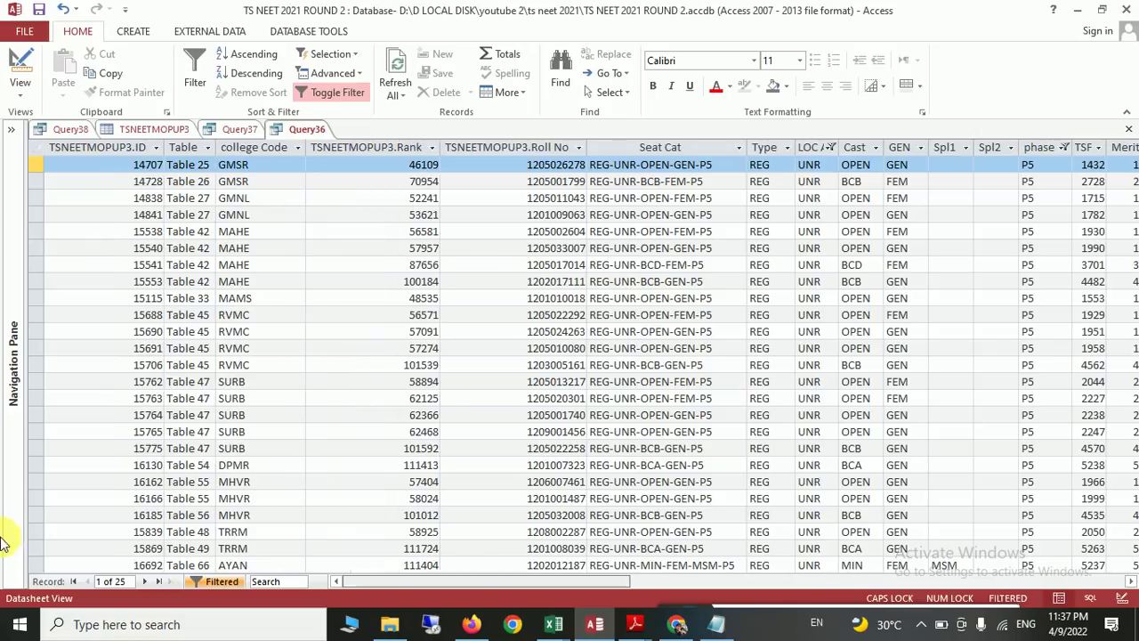
- Turn off the phase, LOC Area and Local filters on Query36 and expand the object list again
left_click(351, 100)
scroll(272, 508, "down", 3)
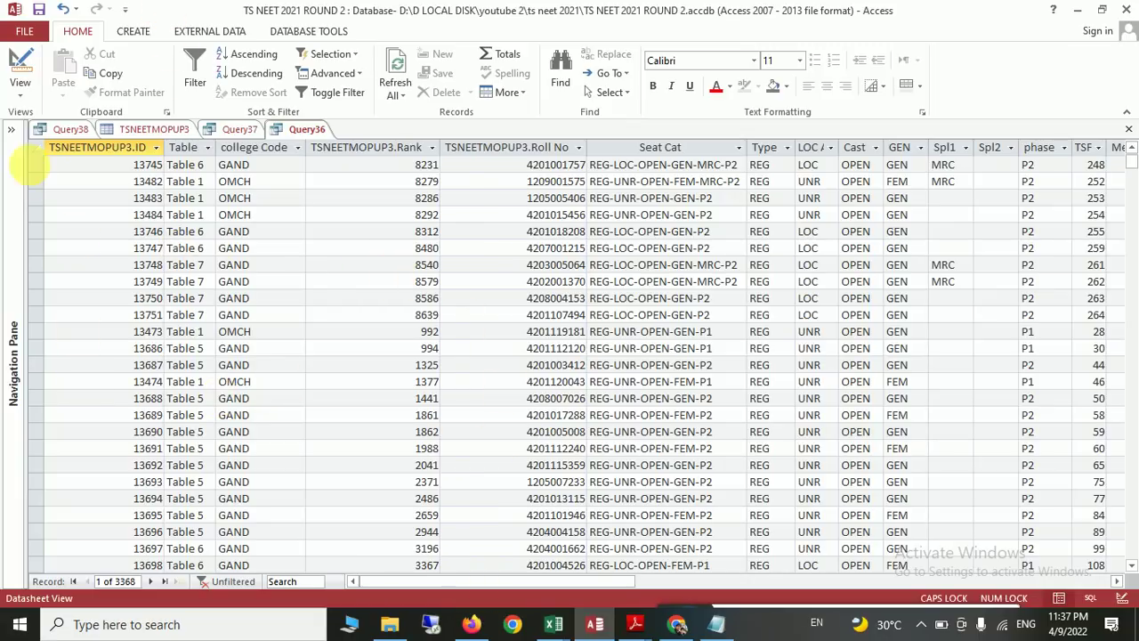
left_click(12, 129)
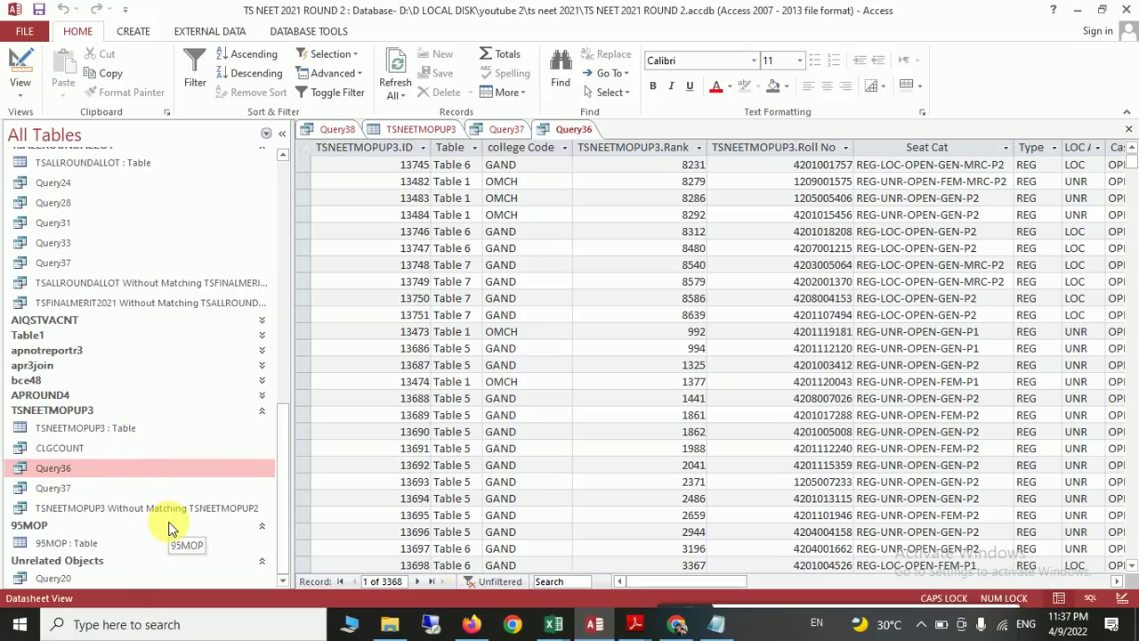
- Find the TSALLROUNDALLOT group among the database objects and open the TSALLROUNDALLOT table
scroll(147, 358, "up", 2)
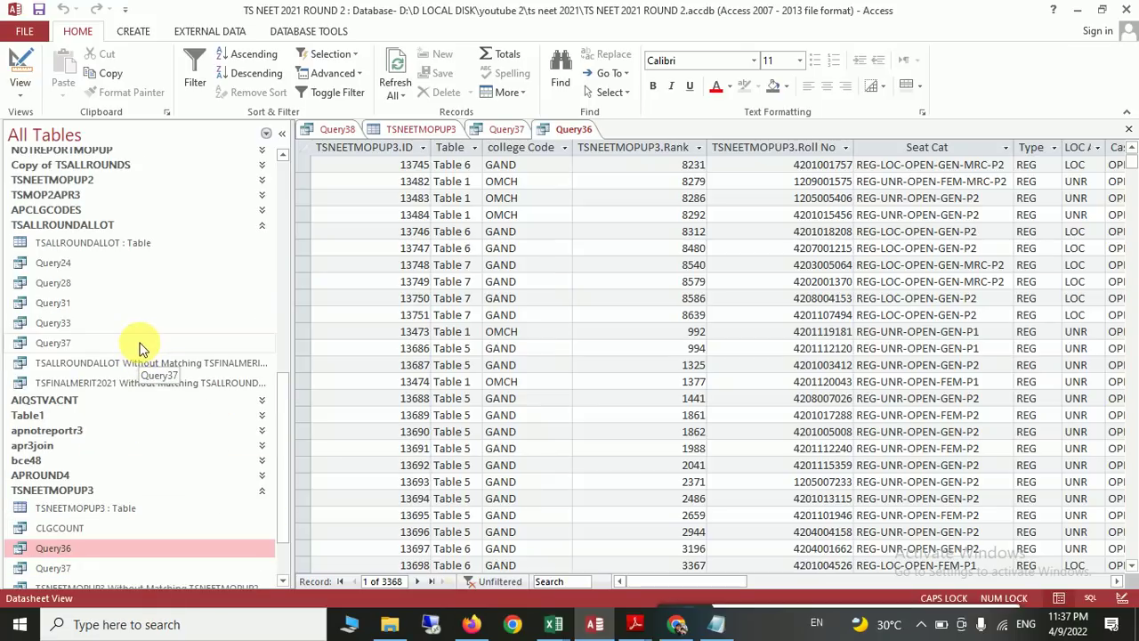
left_click(70, 225)
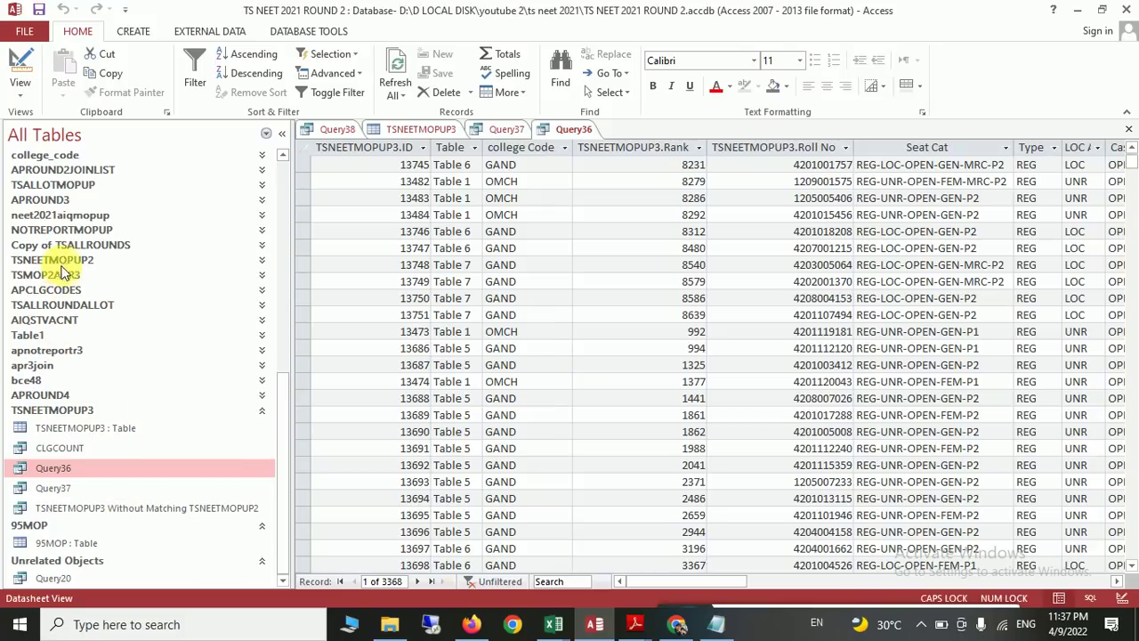
left_click(64, 306)
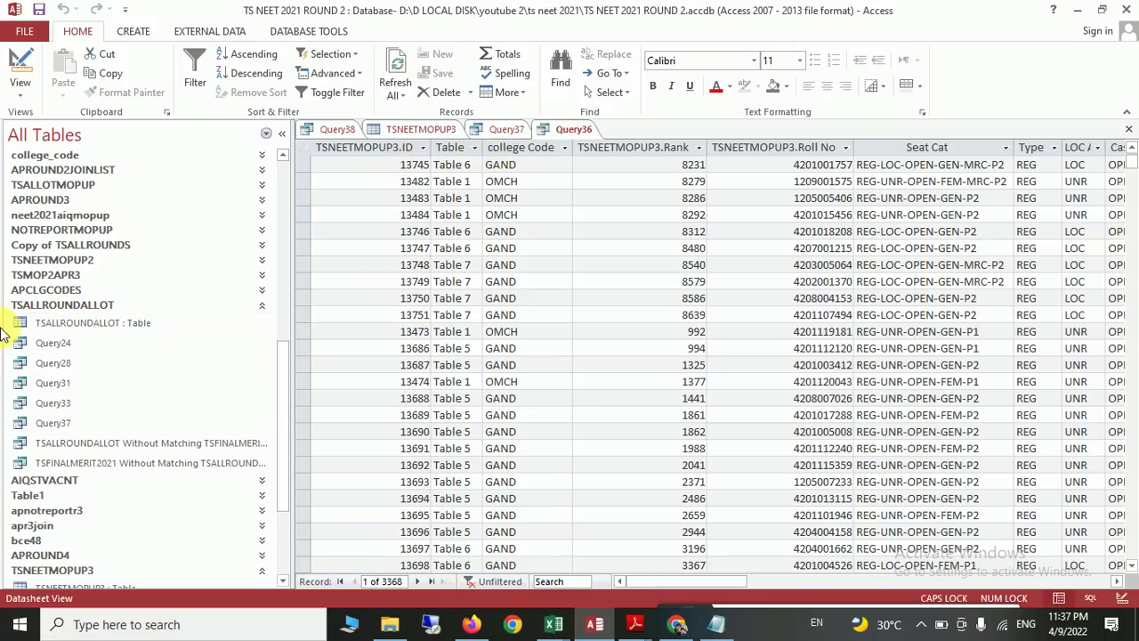
left_click(64, 307)
left_click(68, 305)
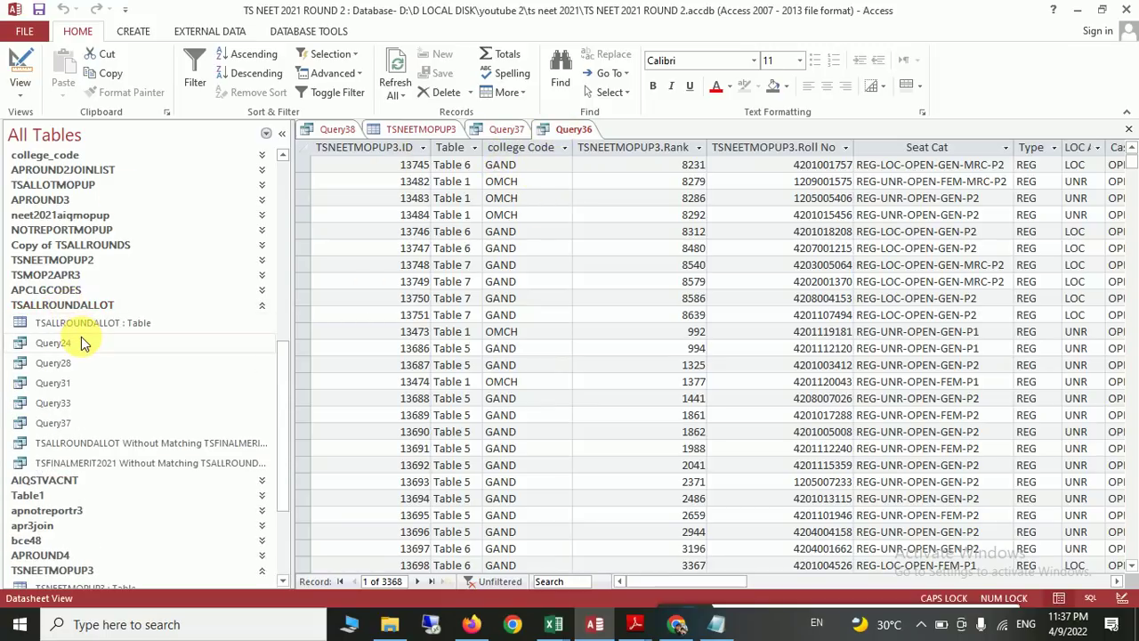
double_click(77, 322)
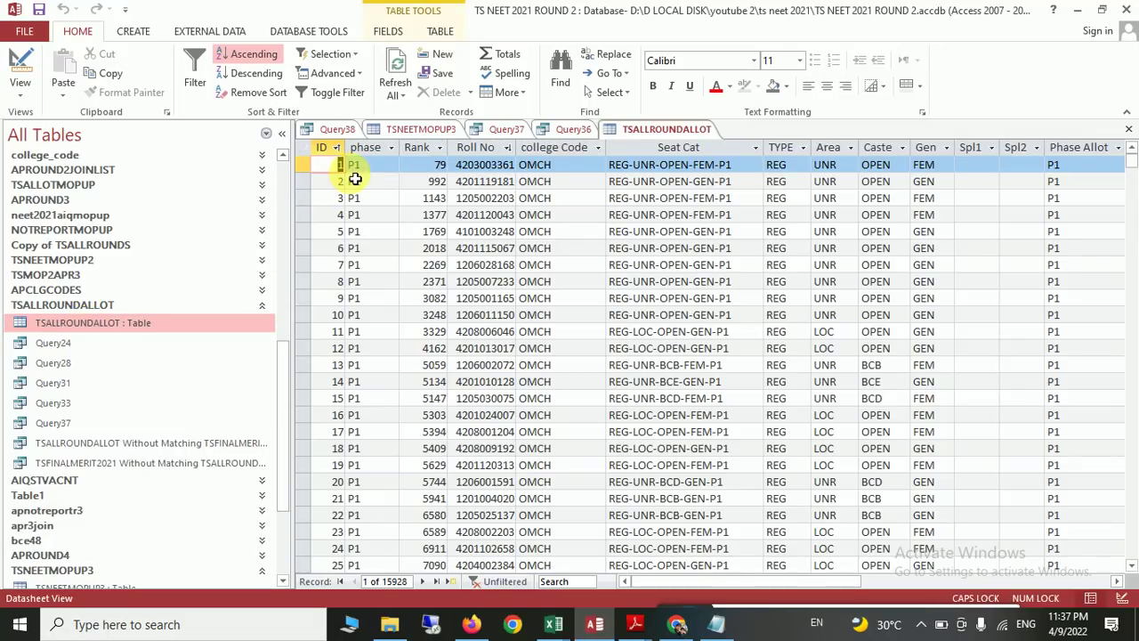
- Display the filter choices of the TSALLROUNDALLOT phase column, point out the listed phases, and clear the marking
left_click(390, 148)
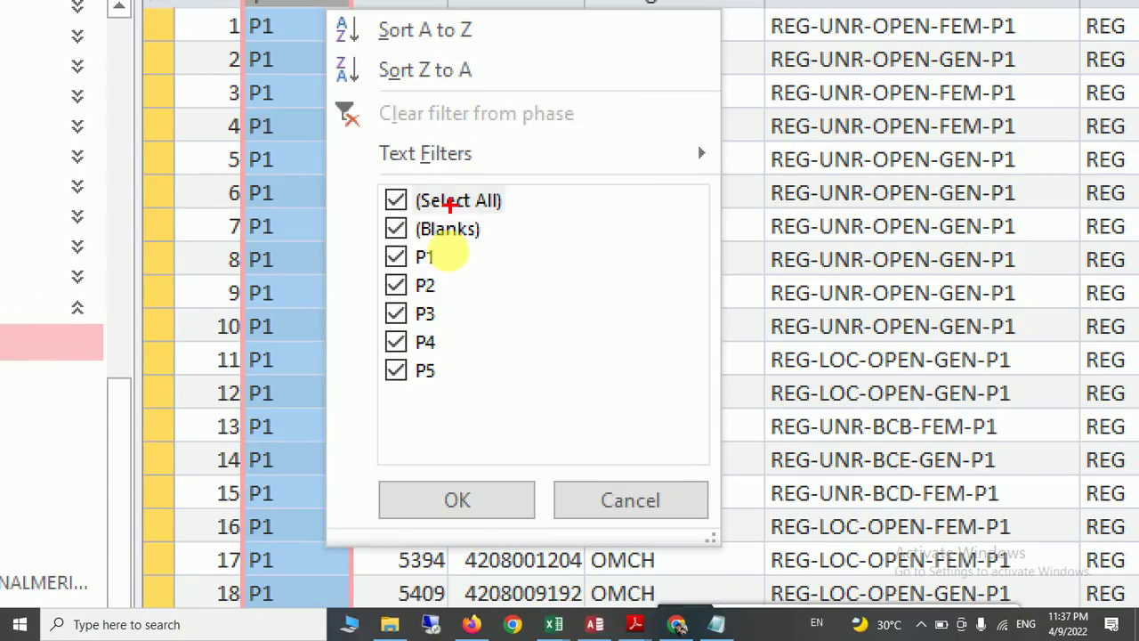
mouse_move(437, 239)
left_mouse_down()
mouse_move(445, 383)
mouse_move(447, 220)
left_mouse_up()
key("Escape")
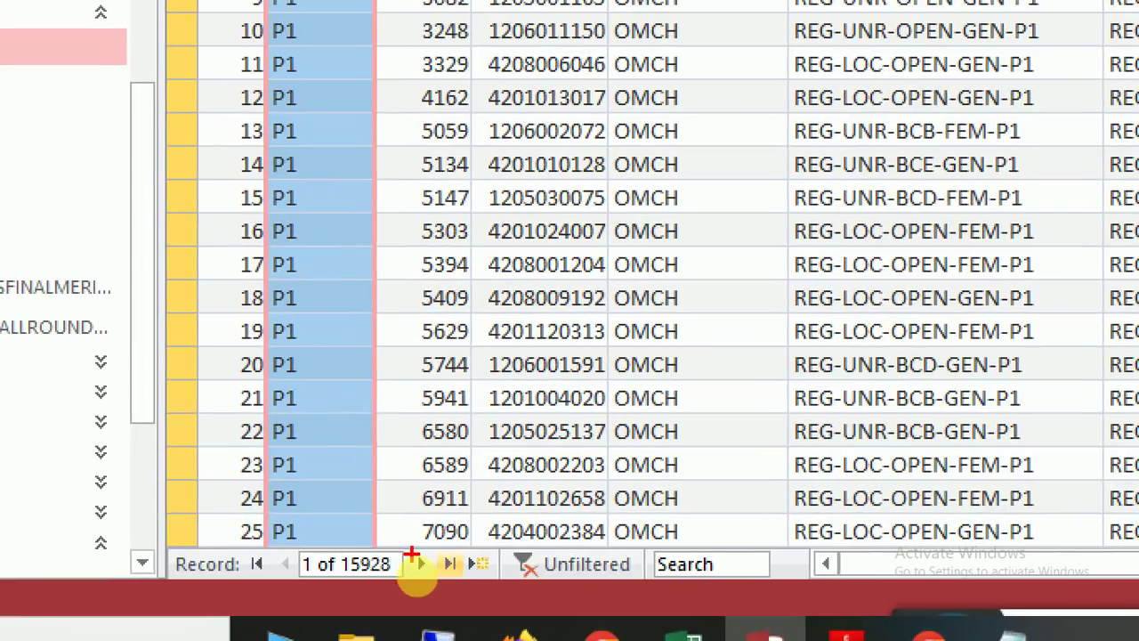
- Circle the total record count of the TSALLROUNDALLOT table, draw freehand marks over its rows, and clear all the markings
mouse_move(360, 568)
left_mouse_down()
mouse_move(406, 563)
mouse_move(443, 587)
mouse_move(449, 527)
left_mouse_up()
left_click_drag(334, 229, 405, 350)
mouse_move(389, 166)
left_mouse_down()
mouse_move(418, 264)
mouse_move(466, 325)
left_mouse_up()
left_click_drag(392, 169, 476, 84)
mouse_move(514, 86)
left_mouse_down()
mouse_move(514, 105)
mouse_move(590, 134)
mouse_move(674, 332)
left_mouse_up()
mouse_move(635, 114)
left_mouse_down()
mouse_move(737, 92)
mouse_move(868, 133)
left_mouse_up()
left_click_drag(953, 36, 1126, 231)
left_click_drag(1117, 62, 1126, 236)
left_click_drag(526, 7, 294, 561)
left_click_drag(1103, 9, 1123, 570)
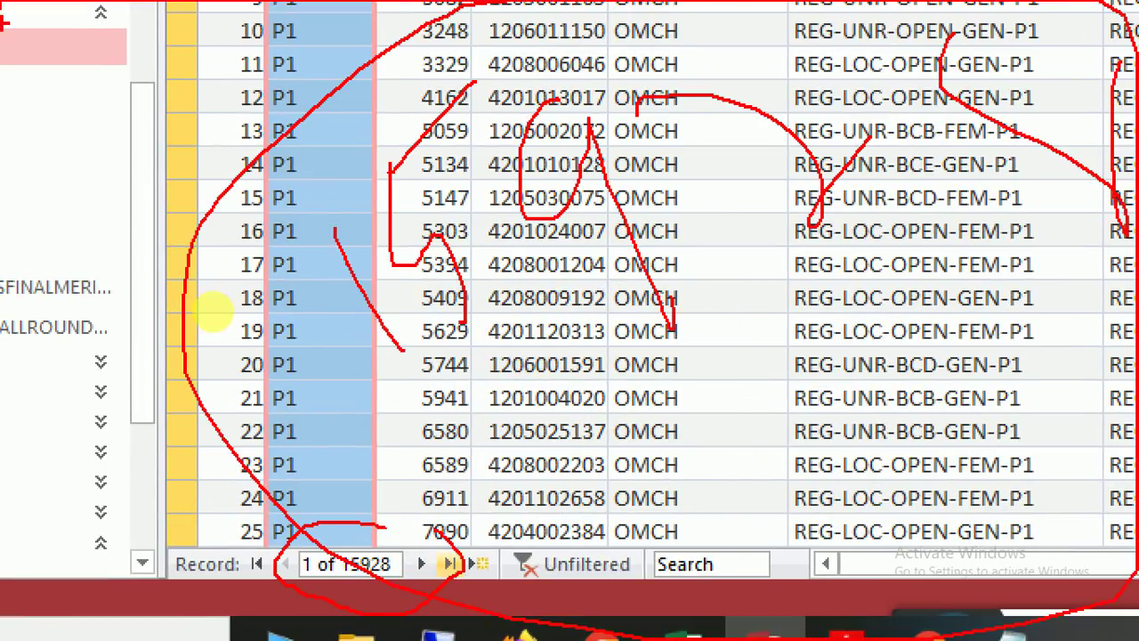
key("Escape")
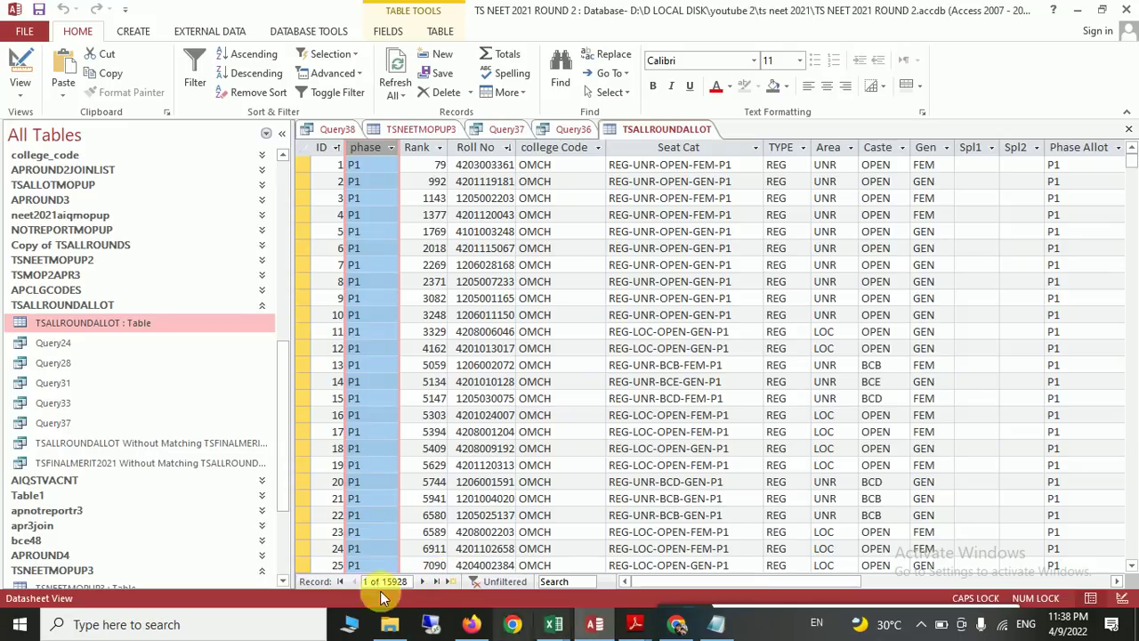
- Switch to the 93 UPGRADE workbook in Excel and select the rank cell C5 on Sheet3
mouse_move(583, 629)
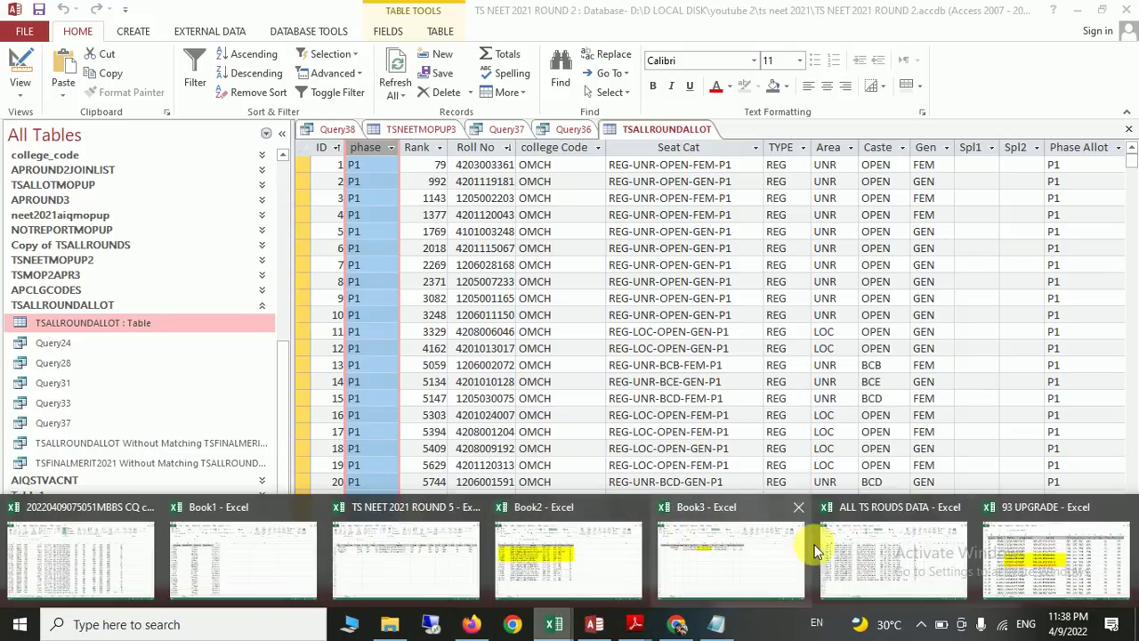
left_click(1032, 543)
left_click(713, 442)
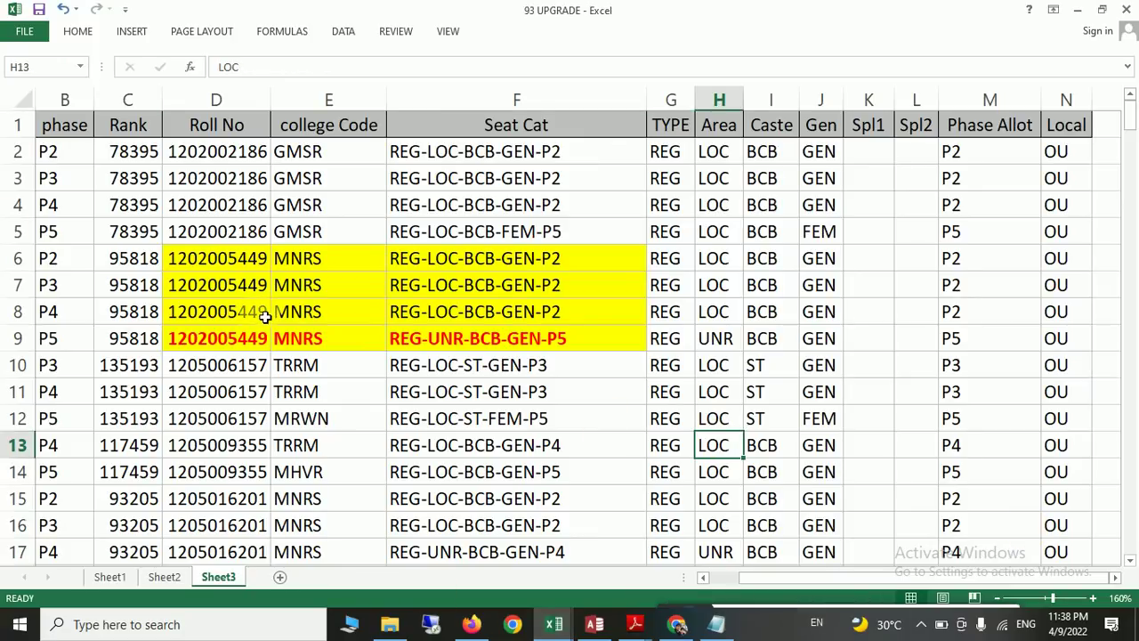
left_click(143, 231)
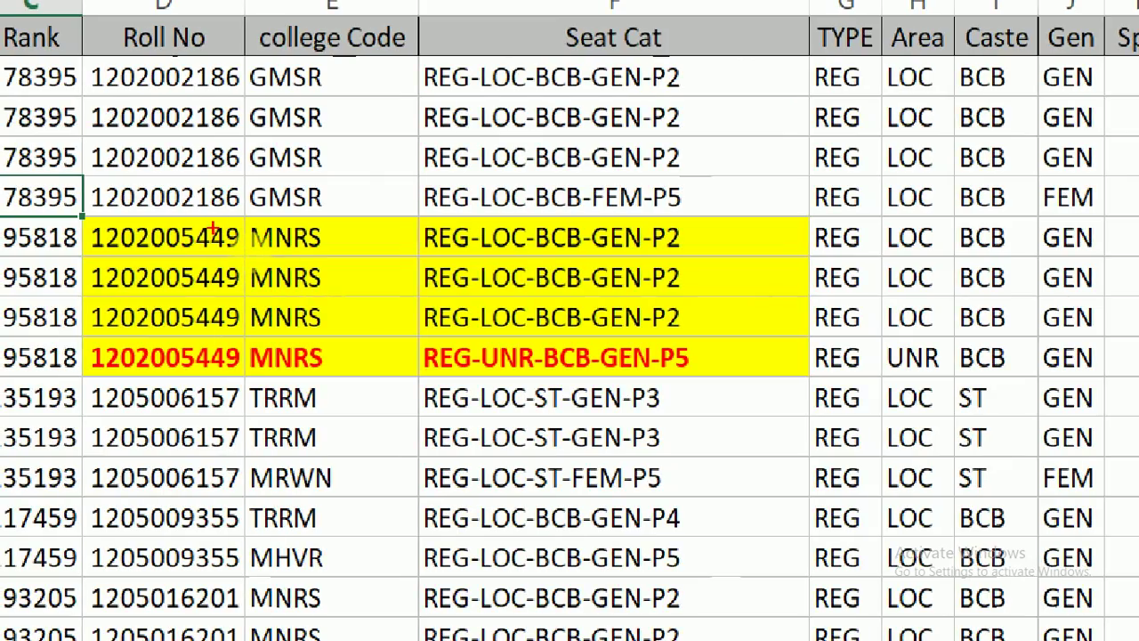
- Tick the roll number and the REG-LOC-BCB-GEN-P2 seat category in row 6, underline that category, and clear the markings
left_click_drag(214, 230, 280, 164)
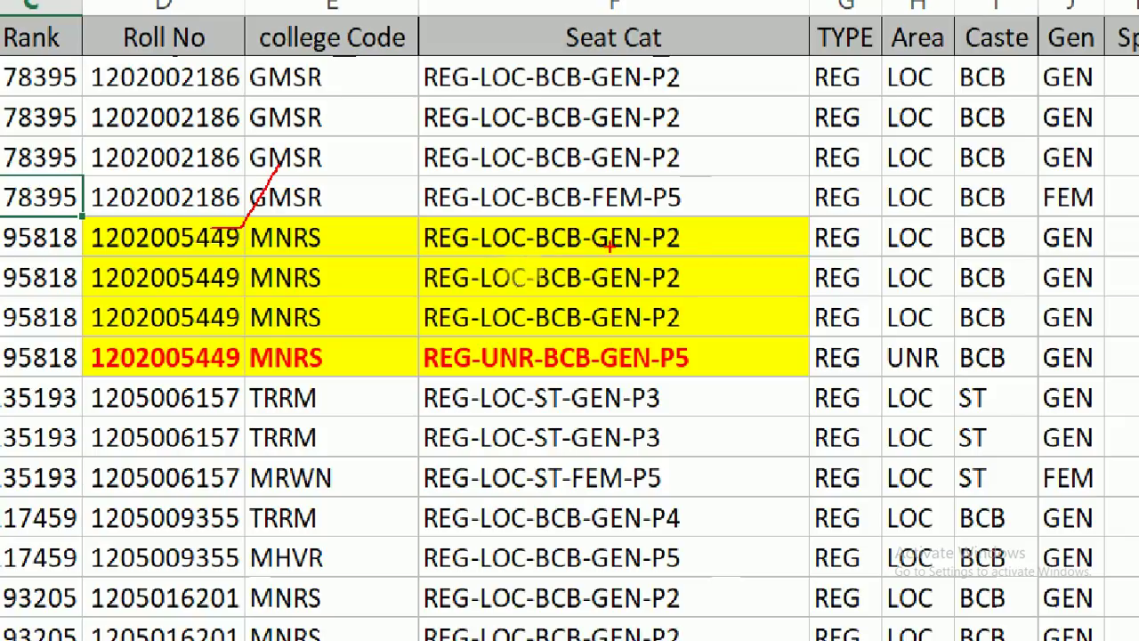
mouse_move(695, 237)
left_mouse_down()
mouse_move(757, 214)
mouse_move(812, 157)
left_mouse_up()
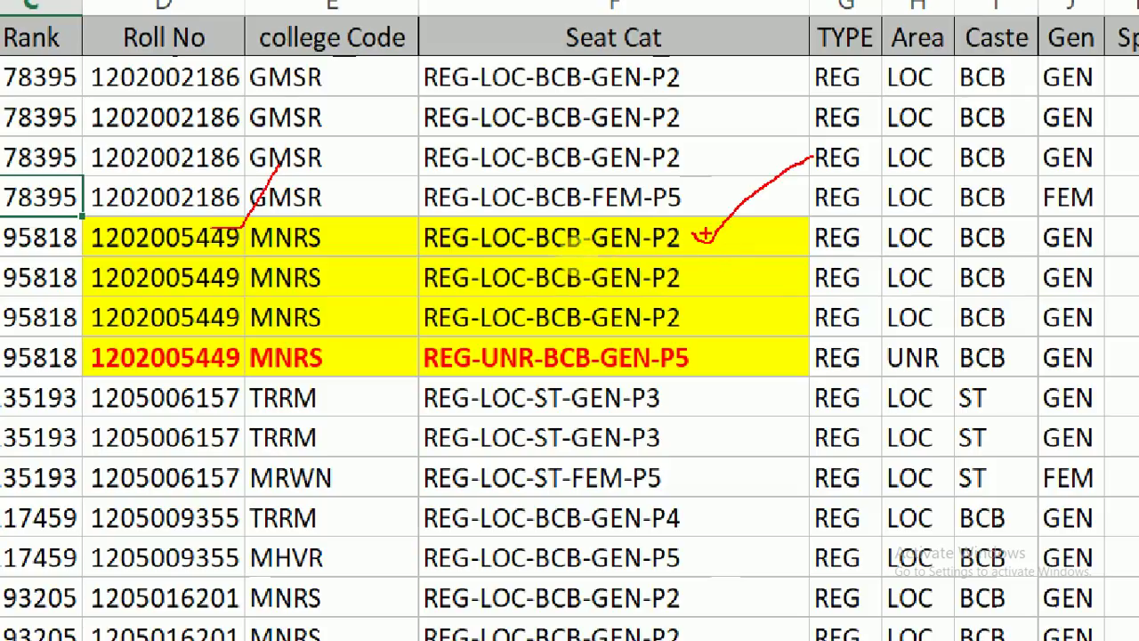
mouse_move(709, 247)
left_mouse_down()
mouse_move(692, 234)
mouse_move(792, 163)
left_mouse_up()
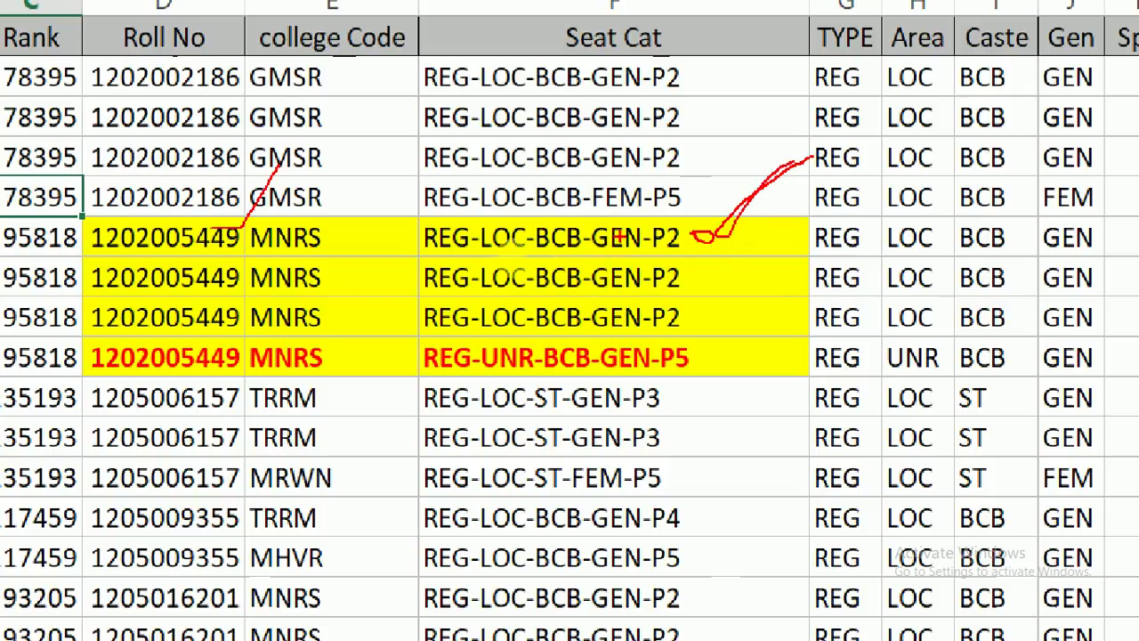
left_click_drag(563, 259, 735, 257)
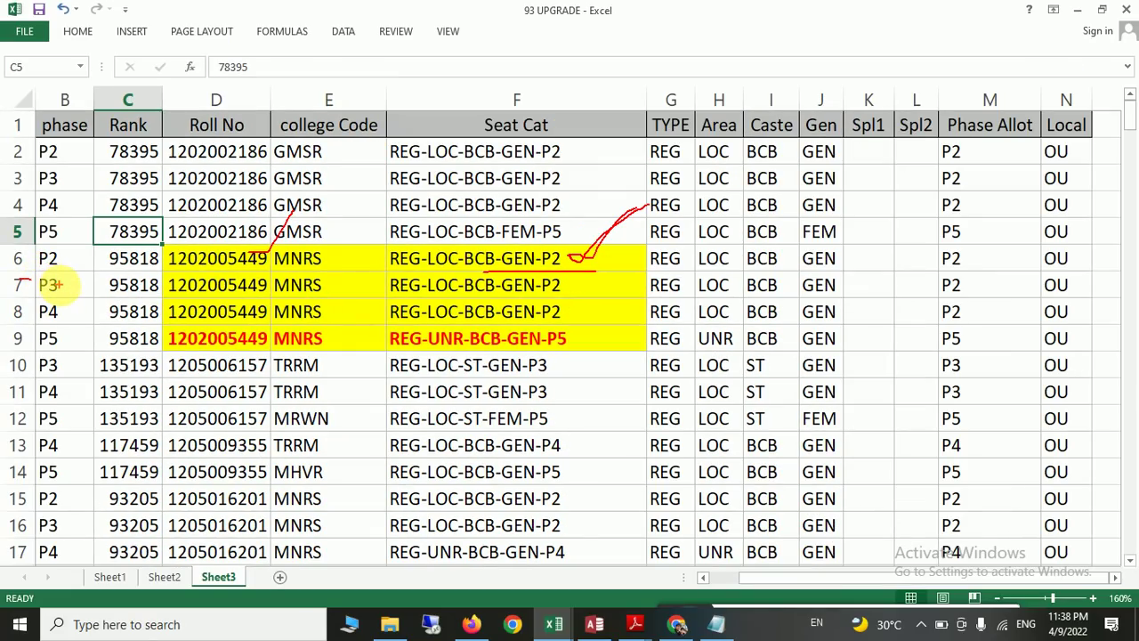
key("Escape")
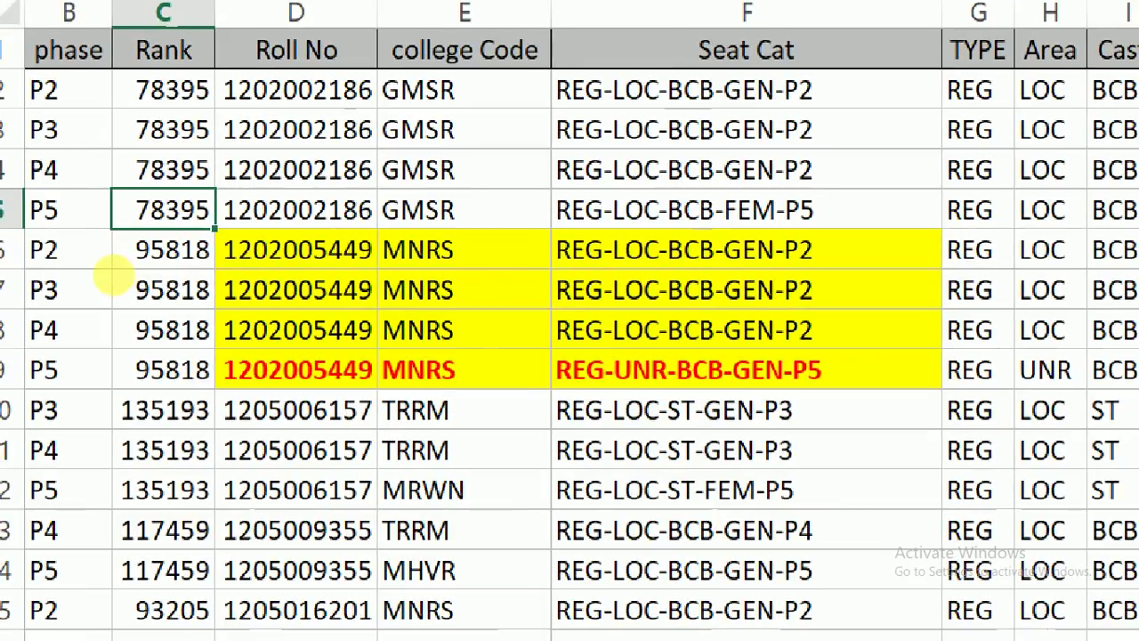
- Circle phases P2 to P5 in rows 6 to 9, draw lines linking them to their seat categories, and clear the markings
mouse_move(72, 246)
left_mouse_down()
mouse_move(27, 251)
mouse_move(54, 258)
mouse_move(554, 160)
mouse_move(743, 225)
left_mouse_up()
mouse_move(27, 272)
left_mouse_down()
mouse_move(67, 303)
mouse_move(75, 285)
mouse_move(726, 227)
mouse_move(827, 260)
left_mouse_up()
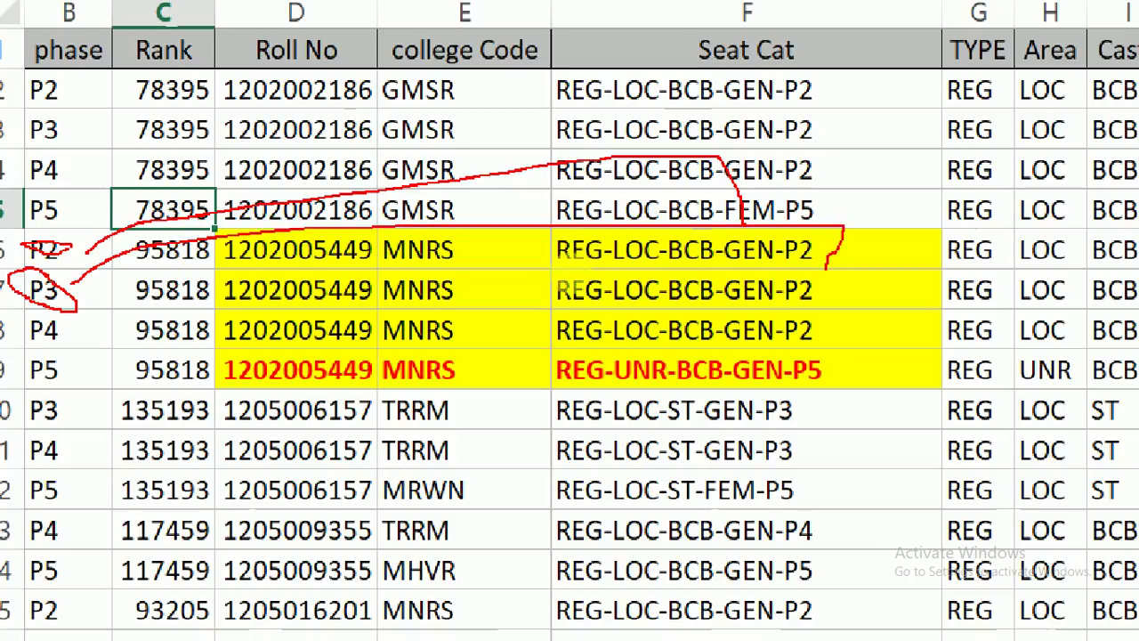
left_click_drag(23, 303, 105, 345)
mouse_move(58, 298)
left_mouse_down()
mouse_move(761, 253)
mouse_move(837, 289)
left_mouse_up()
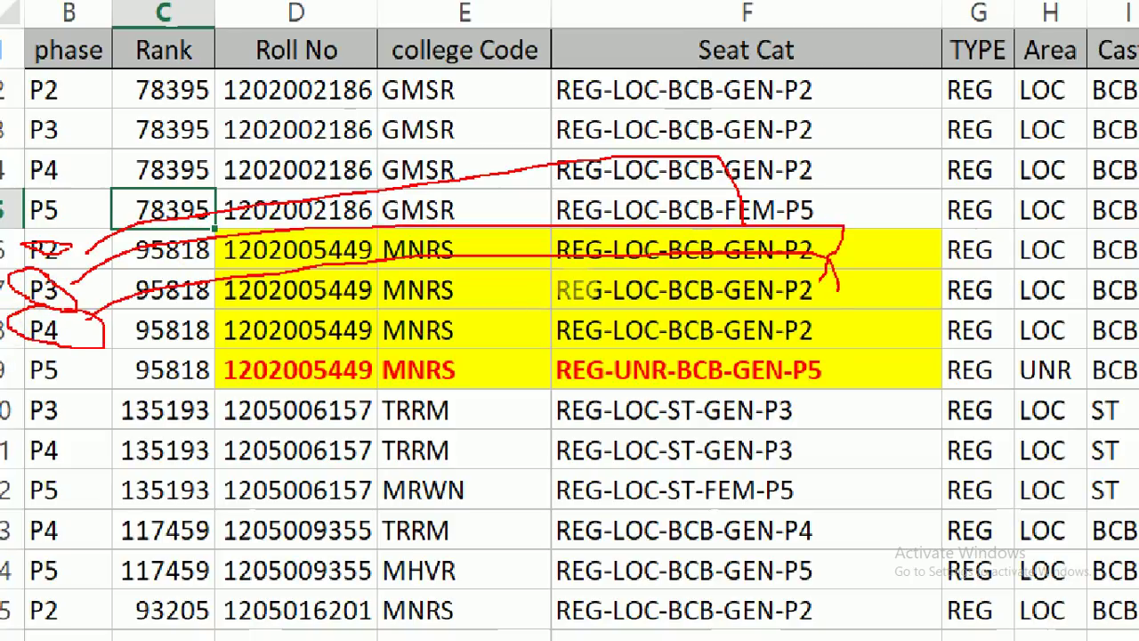
mouse_move(53, 340)
left_mouse_down()
mouse_move(13, 360)
mouse_move(83, 356)
left_mouse_up()
left_click_drag(837, 365, 971, 314)
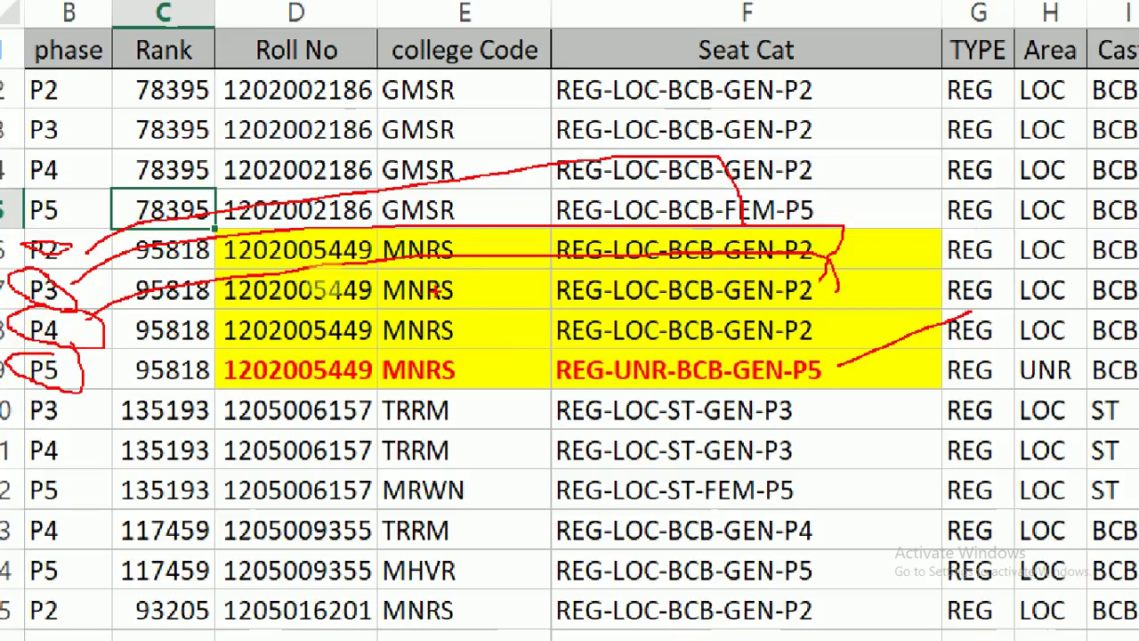
left_click_drag(460, 253, 495, 385)
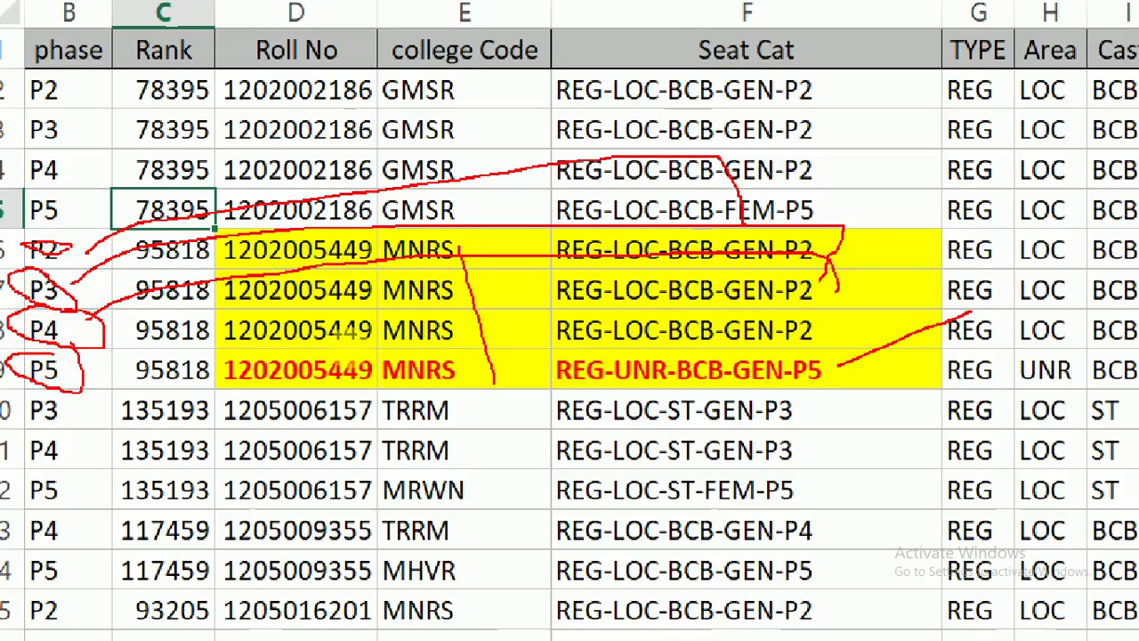
key("Escape")
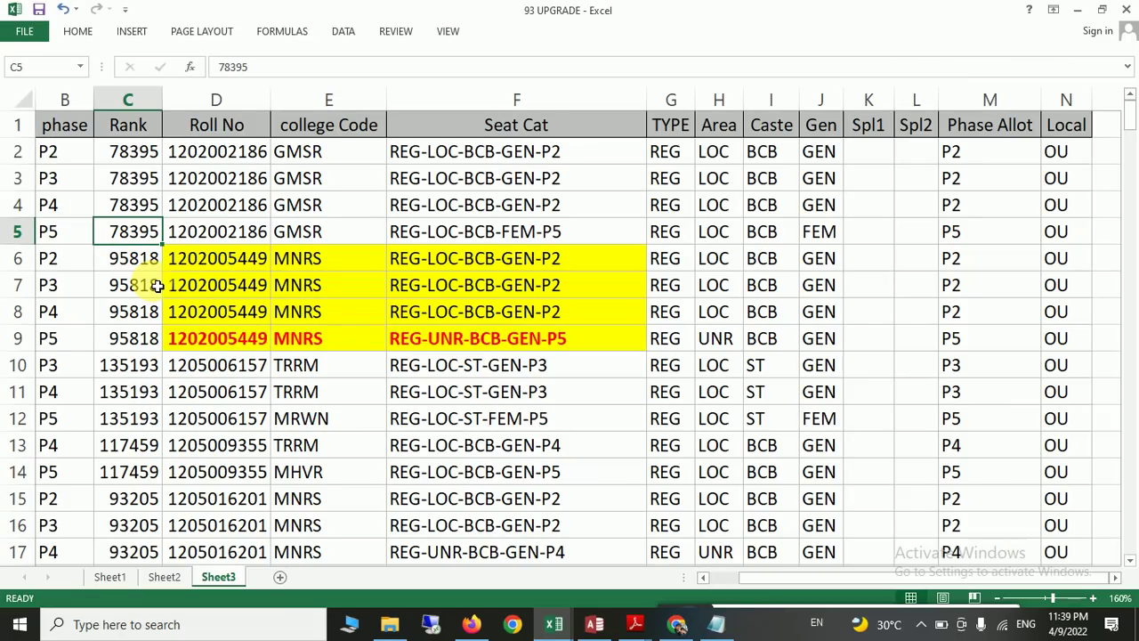
- Circle the MNRS college code in row 9, tick the three P2 seat categories above, and draw an arrow to REG-UNR-BCB-GEN-P5
key("ctrl+1")
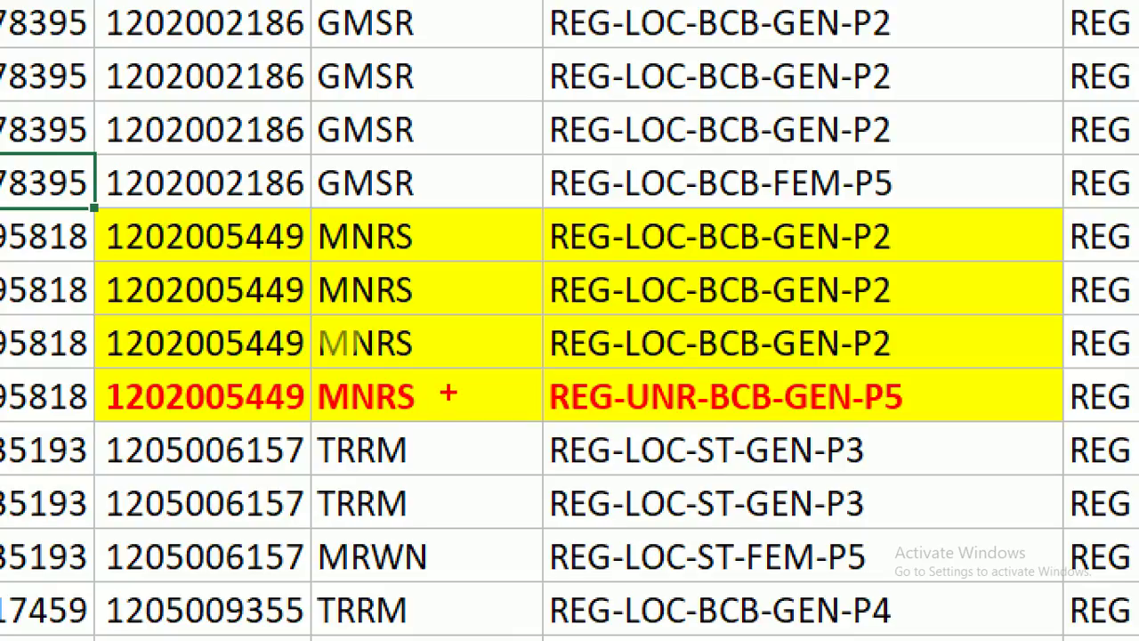
mouse_move(435, 367)
left_mouse_down()
mouse_move(317, 371)
mouse_move(347, 425)
mouse_move(438, 365)
left_mouse_up()
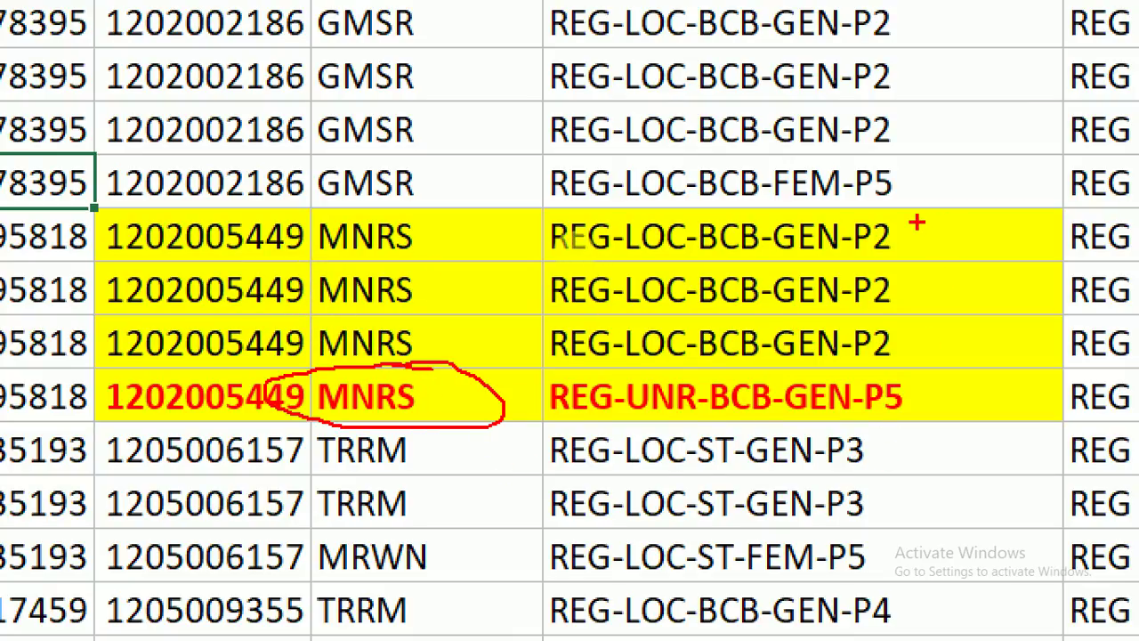
mouse_move(913, 222)
left_mouse_down()
mouse_move(932, 235)
mouse_move(1039, 140)
left_mouse_up()
mouse_move(923, 286)
left_mouse_down()
mouse_move(948, 285)
mouse_move(1010, 224)
left_mouse_up()
left_click_drag(929, 339, 1052, 287)
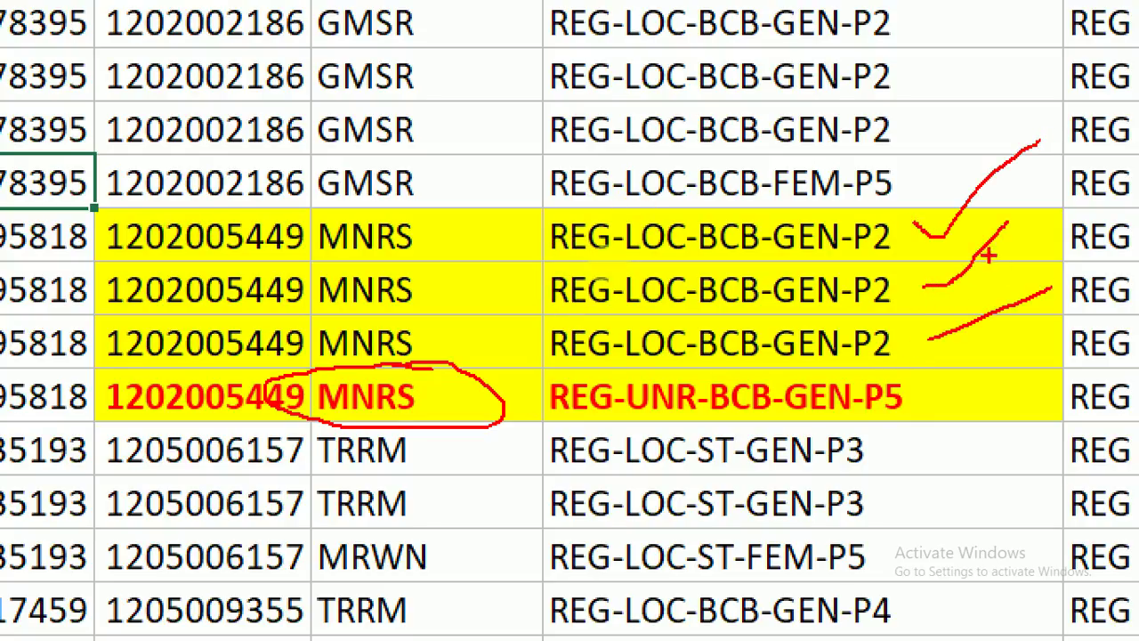
mouse_move(922, 233)
left_mouse_down()
mouse_move(926, 183)
mouse_move(959, 140)
mouse_move(1071, 184)
mouse_move(1138, 389)
mouse_move(1086, 459)
mouse_move(988, 441)
mouse_move(935, 387)
left_mouse_up()
mouse_move(941, 429)
left_mouse_down()
mouse_move(935, 382)
mouse_move(1004, 394)
left_mouse_up()
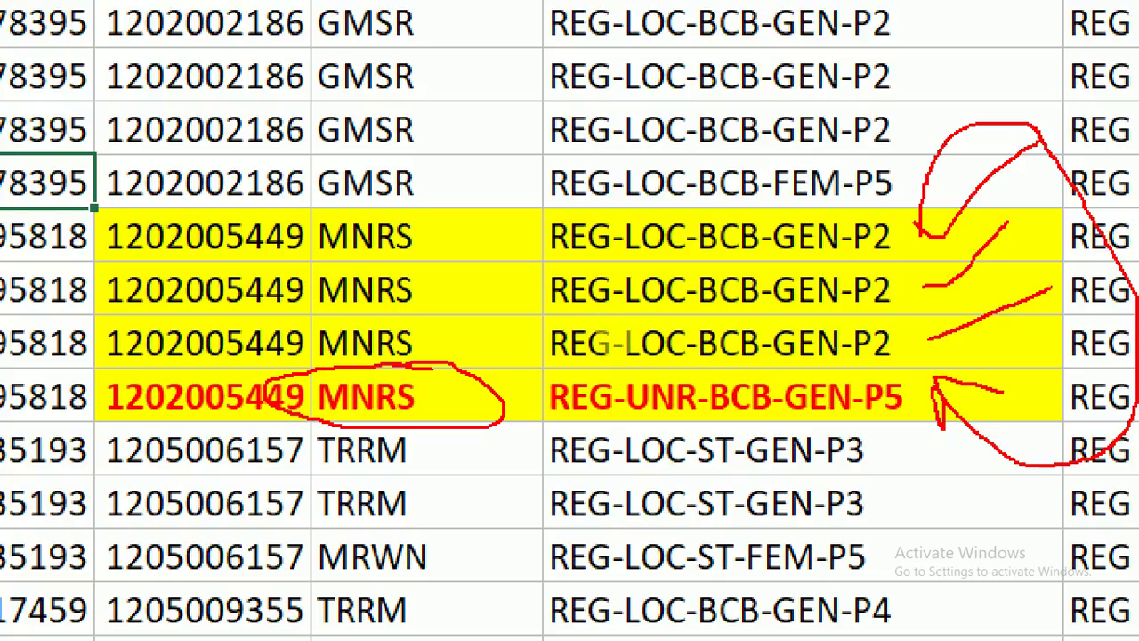
- Underline the row 6 seat category, link it to row 9, tick row 9 and cross out row 6, then clear the markings
left_click_drag(579, 256, 762, 256)
mouse_move(626, 265)
left_mouse_down()
mouse_move(769, 262)
mouse_move(1136, 294)
mouse_move(777, 447)
mouse_move(854, 440)
mouse_move(822, 429)
left_mouse_up()
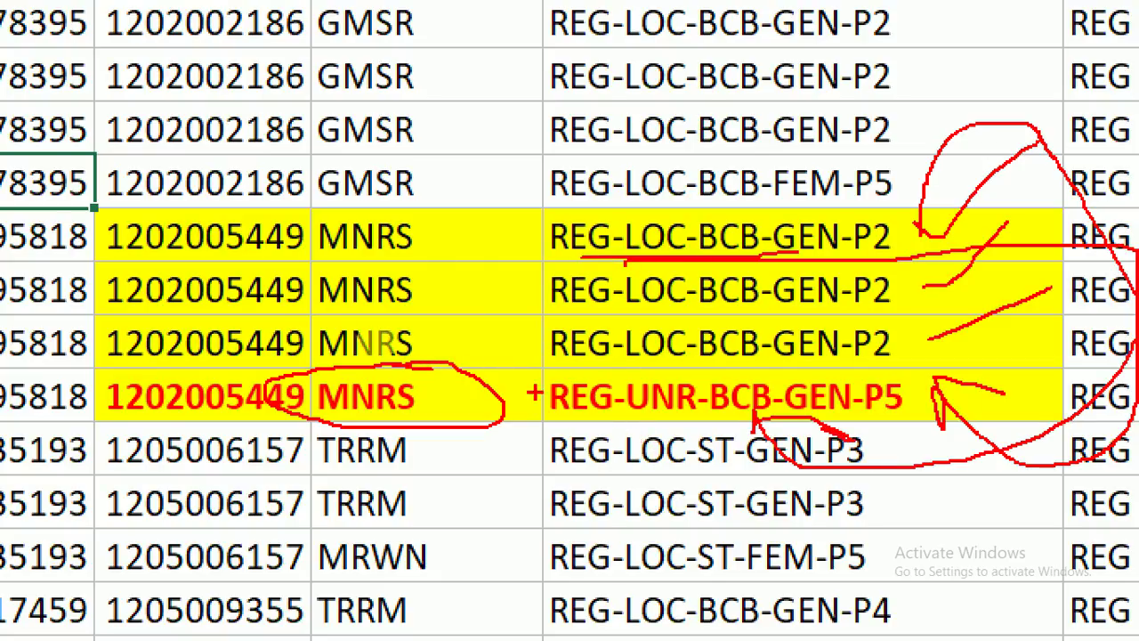
mouse_move(503, 401)
left_mouse_down()
mouse_move(561, 400)
mouse_move(618, 364)
left_mouse_up()
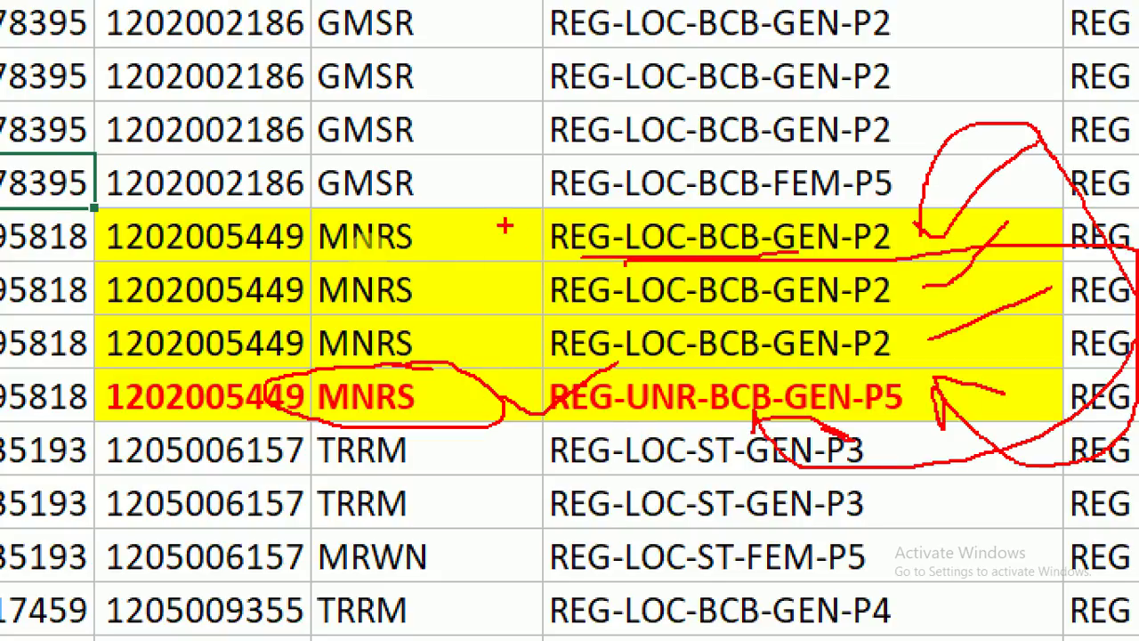
mouse_move(485, 229)
left_mouse_down()
mouse_move(534, 259)
mouse_move(495, 267)
left_mouse_up()
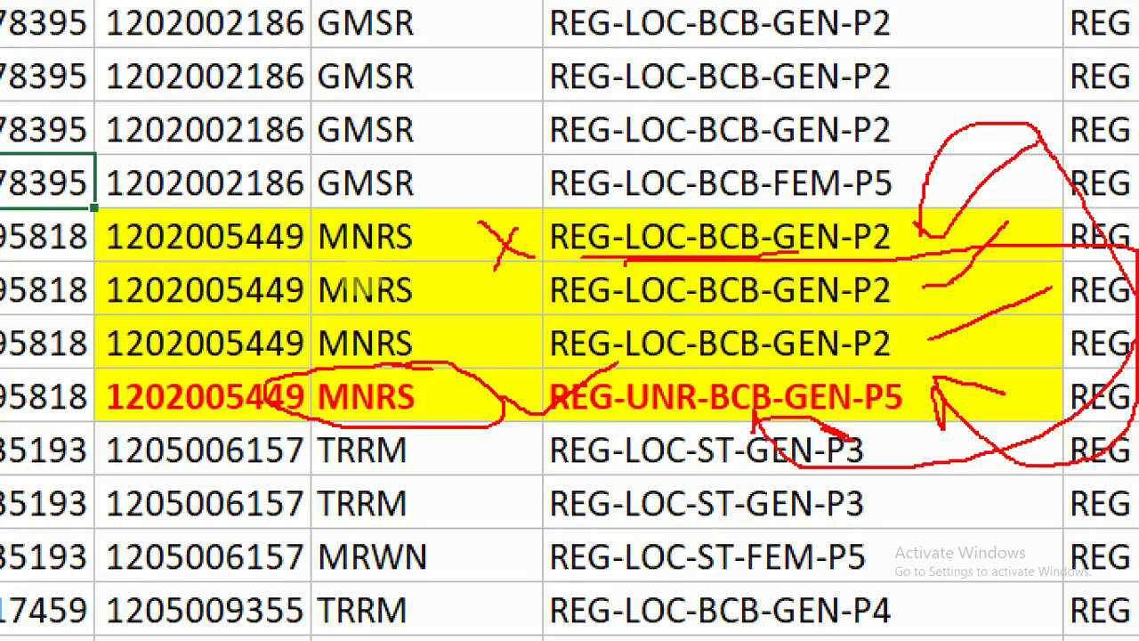
mouse_move(504, 201)
left_mouse_down()
mouse_move(472, 208)
mouse_move(520, 281)
mouse_move(506, 198)
left_mouse_up()
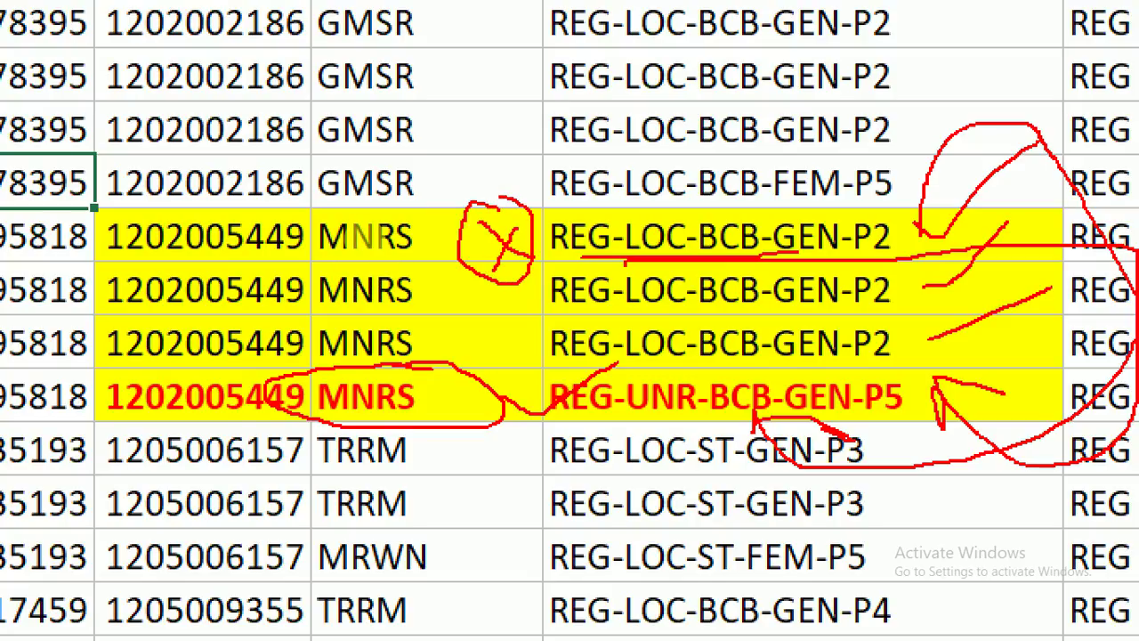
key("Escape")
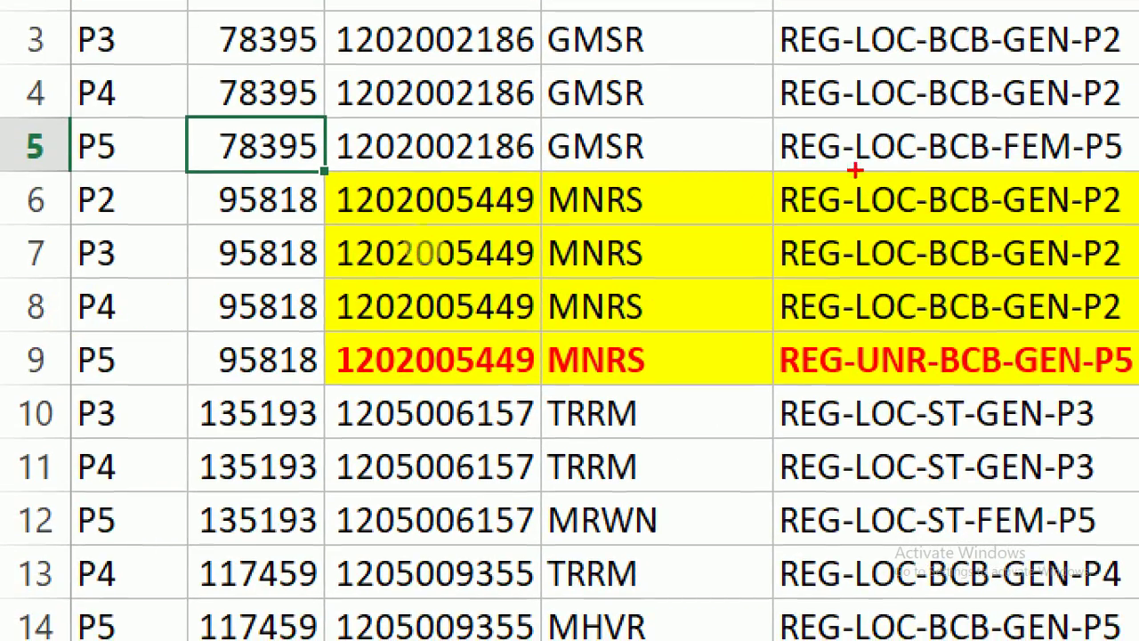
- Tick the MNRS college codes of phase P2 in row 6 and phase P5 in row 9
mouse_move(706, 191)
left_mouse_down()
mouse_move(761, 174)
mouse_move(811, 119)
left_mouse_up()
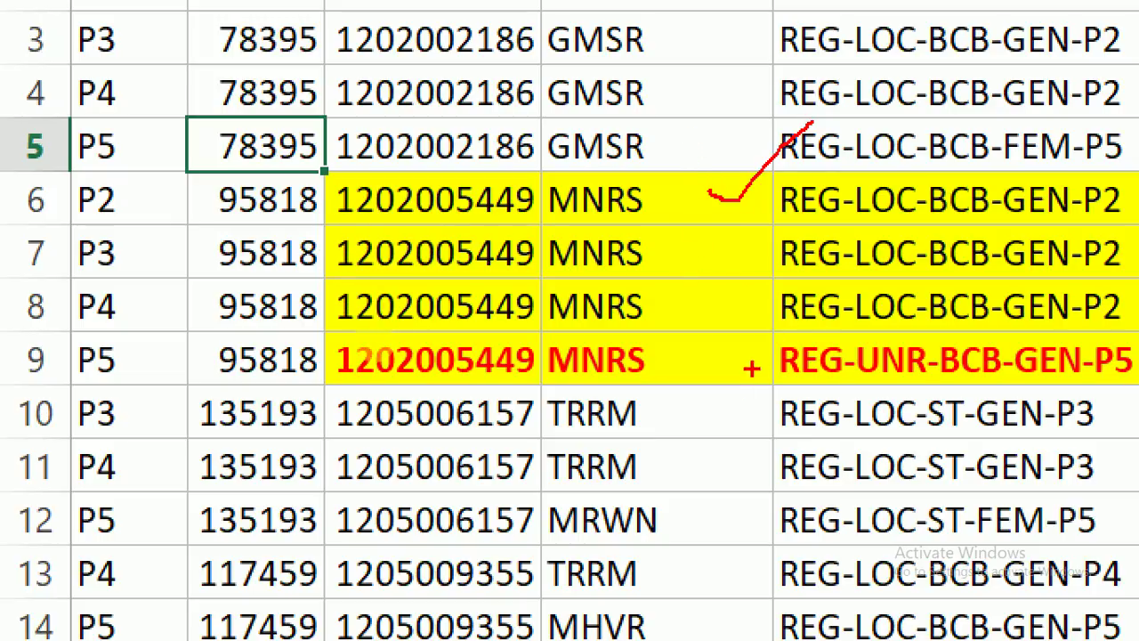
left_click_drag(683, 349, 845, 296)
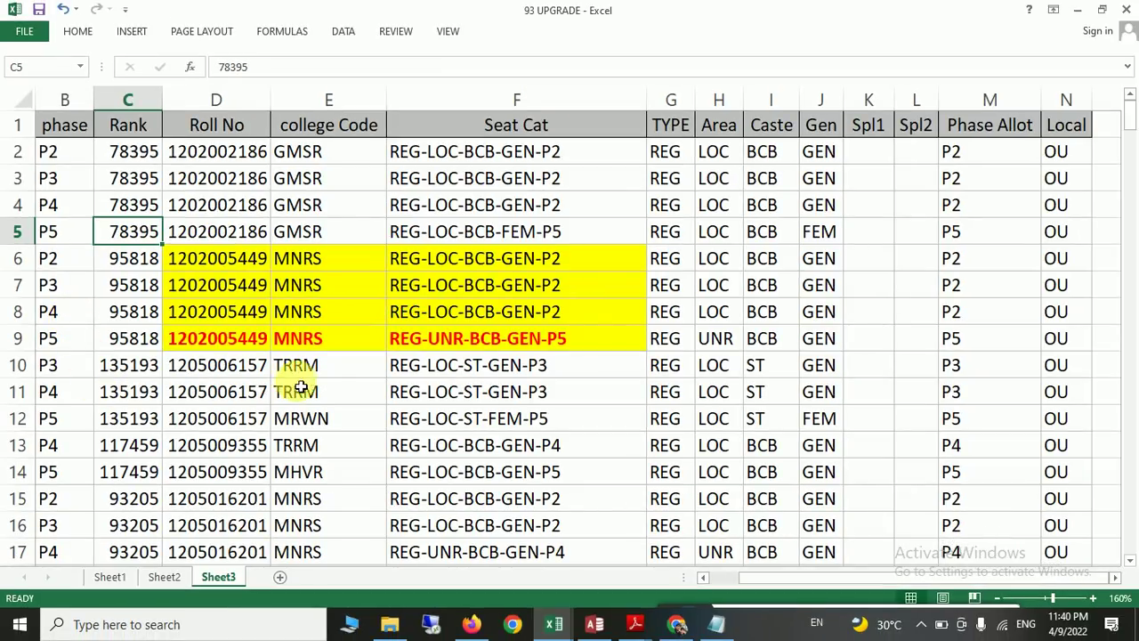
- Select cells D6:F9, draw an arrow from the P2 row to the P5 row, tick their seat categories, and clear the markings
left_click_drag(223, 258, 504, 352)
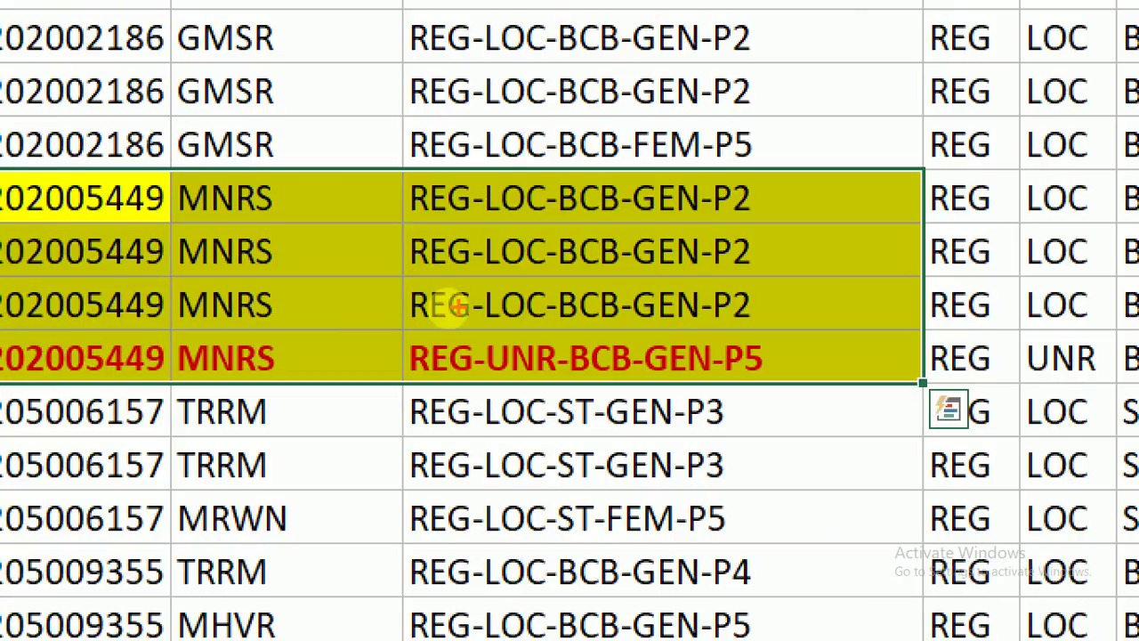
left_click_drag(311, 174, 362, 200)
mouse_move(354, 248)
left_mouse_down()
mouse_move(323, 267)
mouse_move(377, 342)
mouse_move(385, 418)
left_mouse_up()
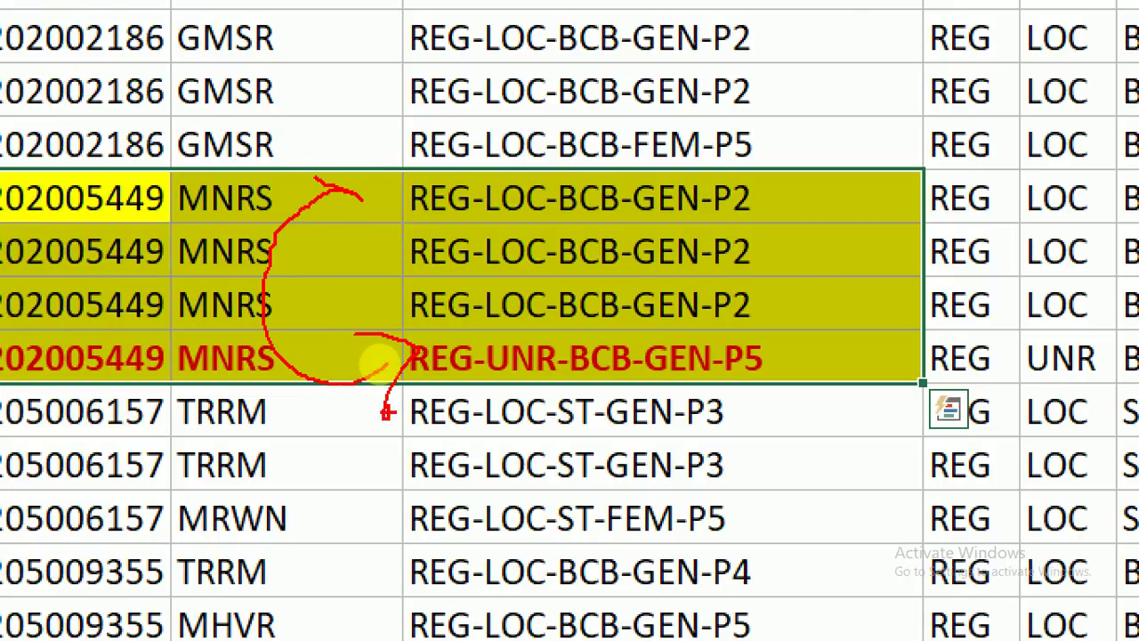
mouse_move(791, 340)
left_mouse_down()
mouse_move(823, 356)
mouse_move(901, 294)
left_mouse_up()
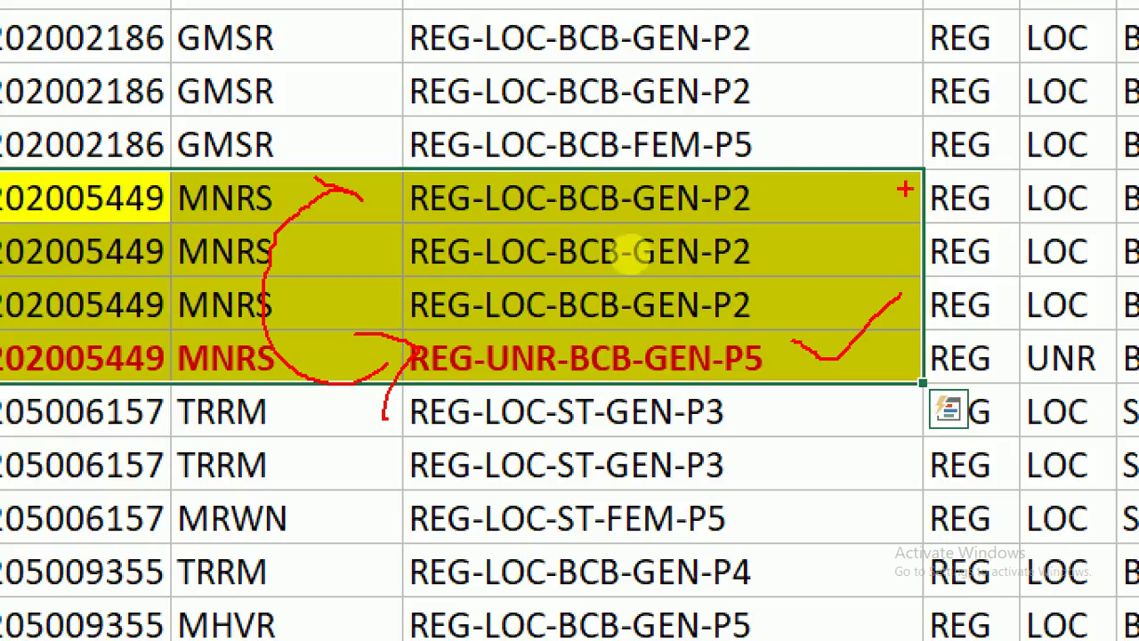
left_click_drag(824, 183, 942, 100)
left_click_drag(944, 166, 839, 230)
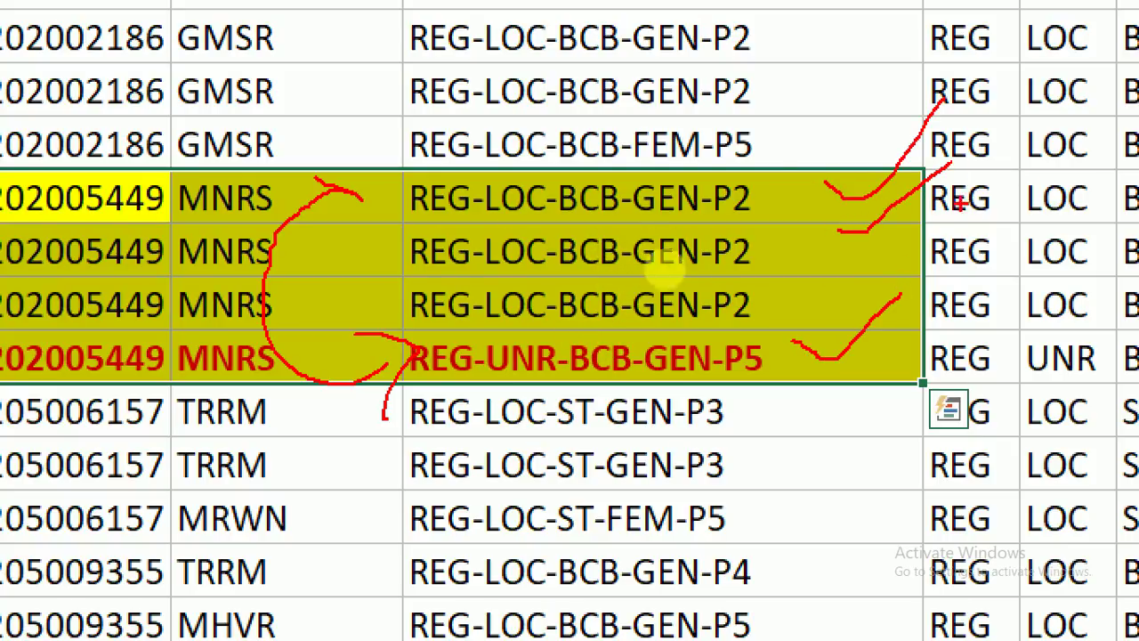
key("Escape")
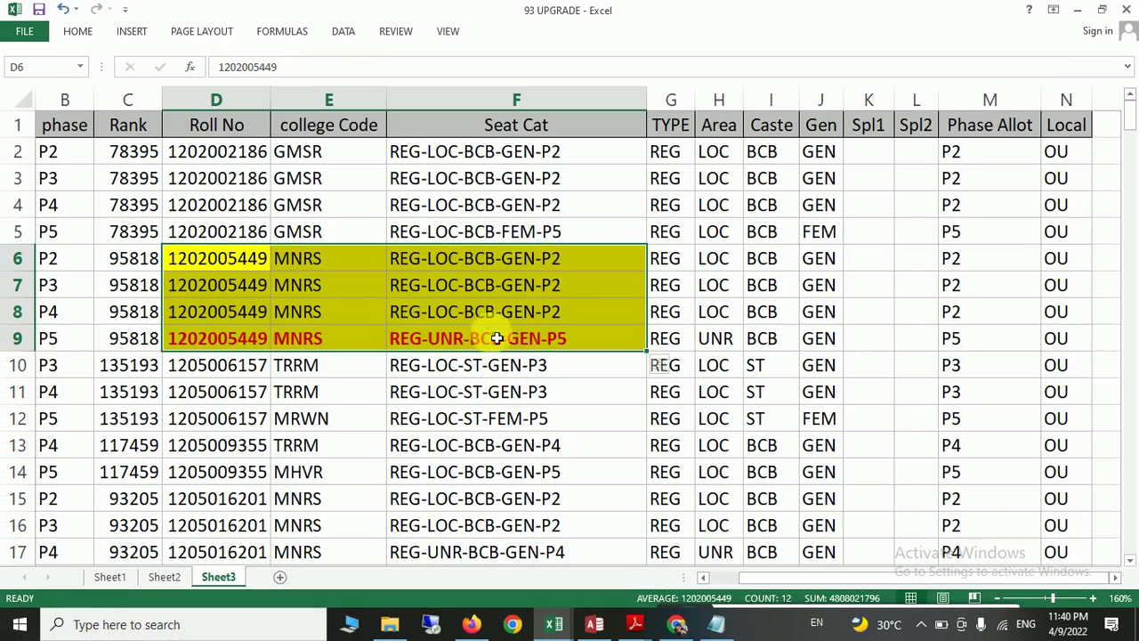
- Tick the three REG-LOC-ST-FEM-P2 seat categories of the highlighted MLRD candidate in rows 19 to 21
scroll(529, 368, "down", 4)
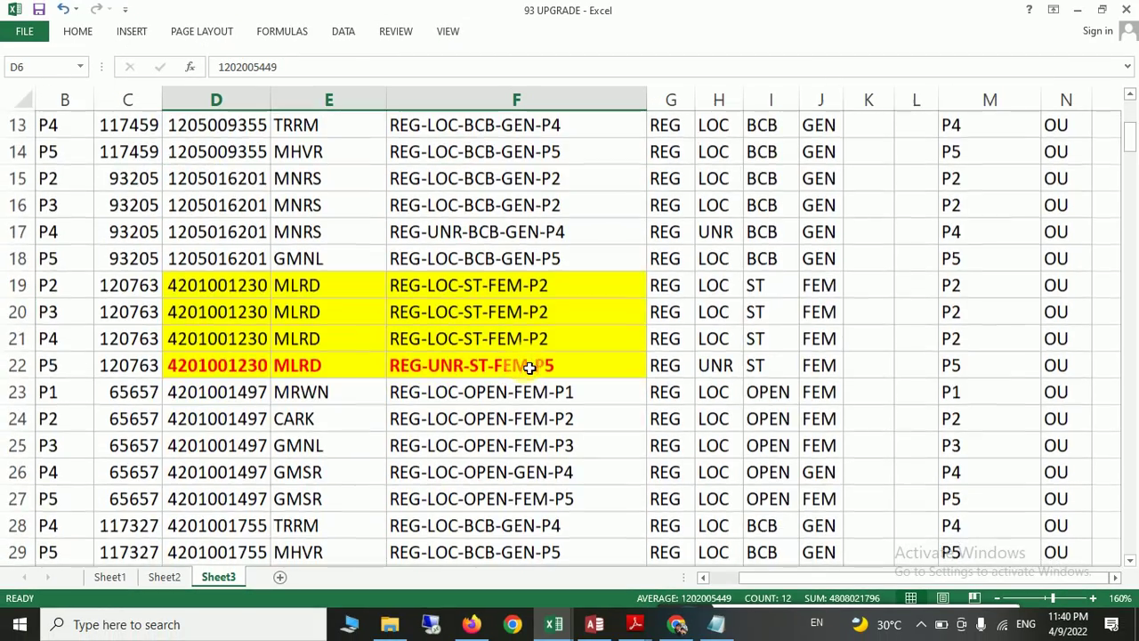
key("ctrl+1")
left_click(348, 274)
key("Escape")
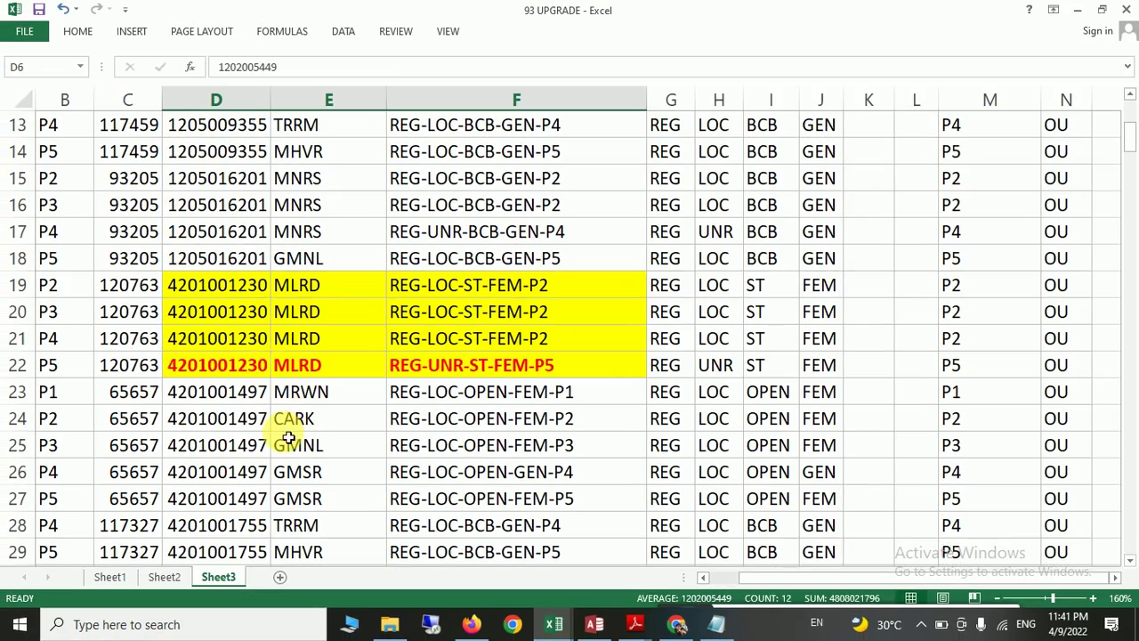
left_click(52, 294)
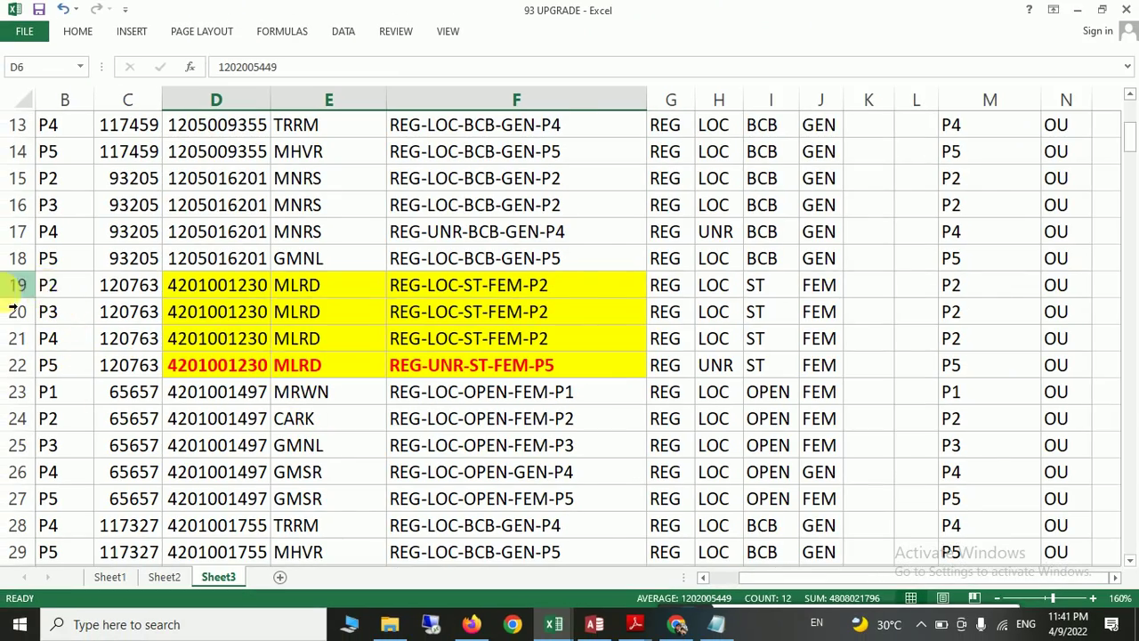
key("ctrl+1")
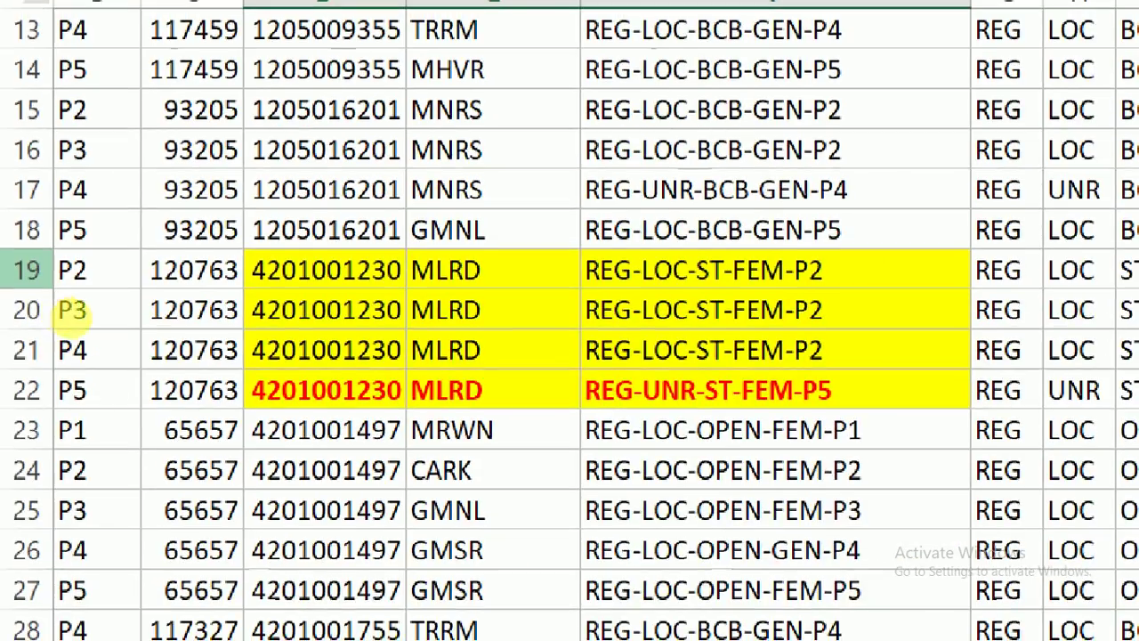
left_click(71, 311)
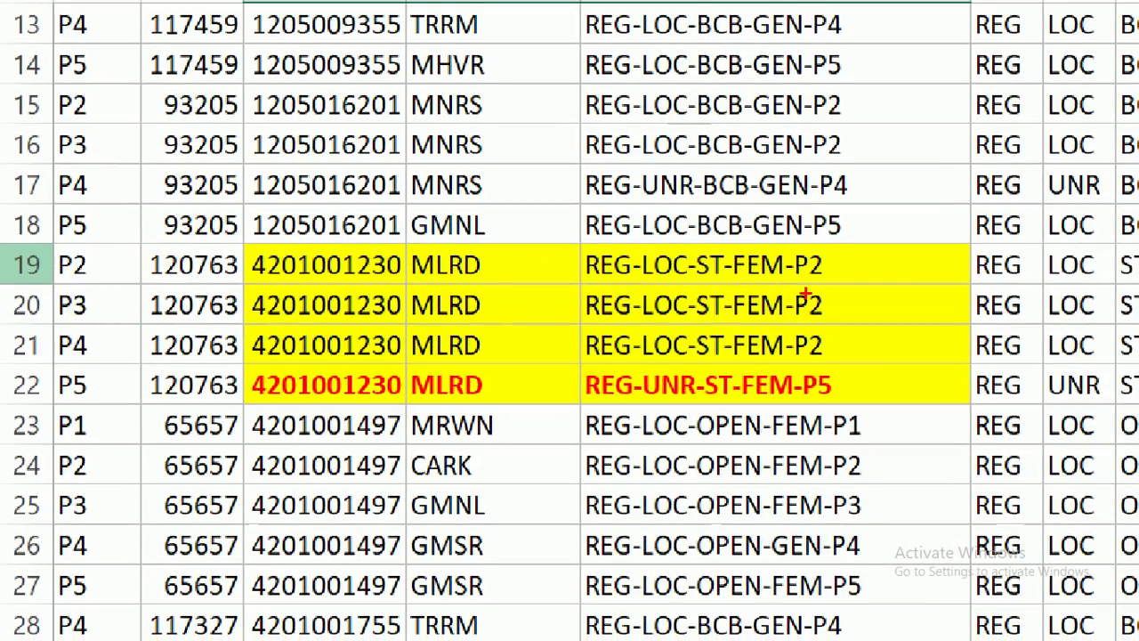
left_click_drag(826, 265, 1023, 136)
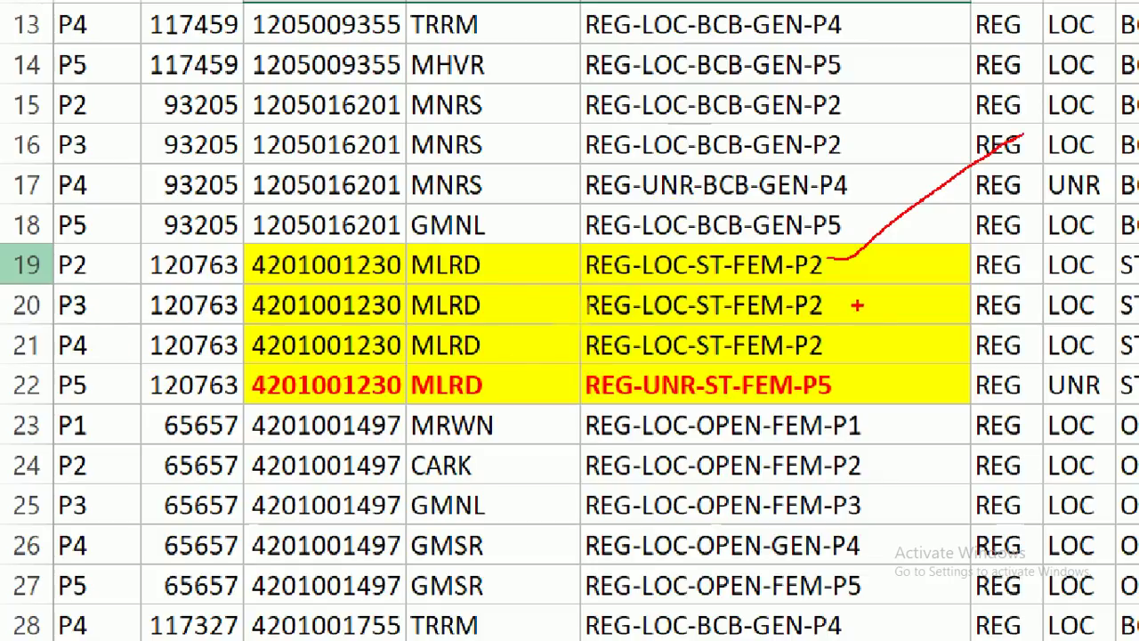
left_click_drag(853, 306, 986, 224)
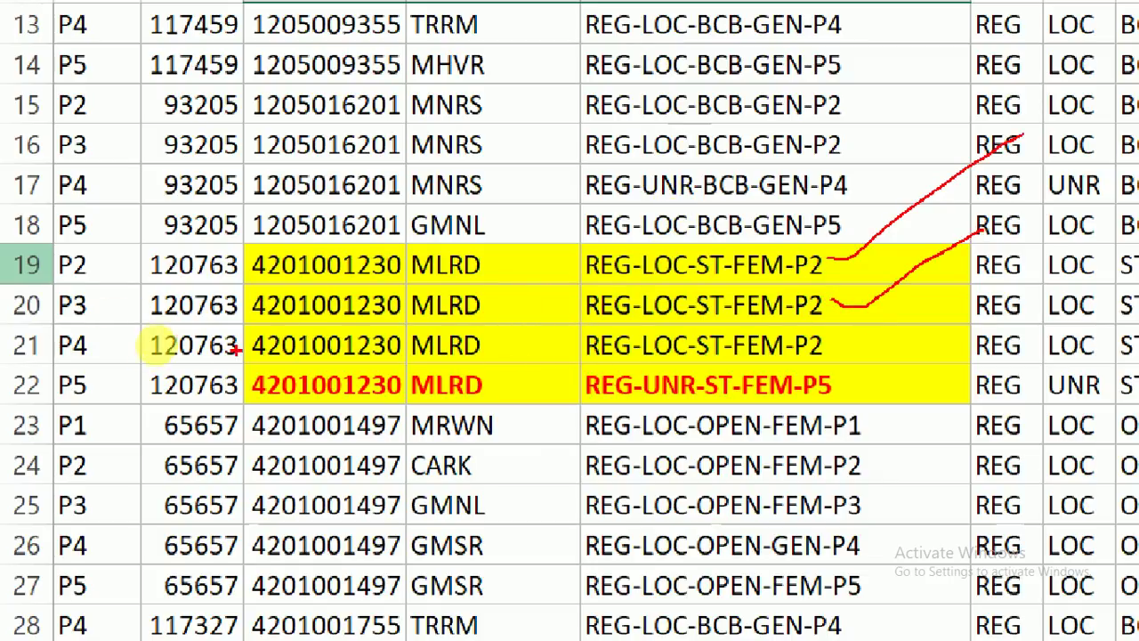
left_click_drag(862, 338, 959, 283)
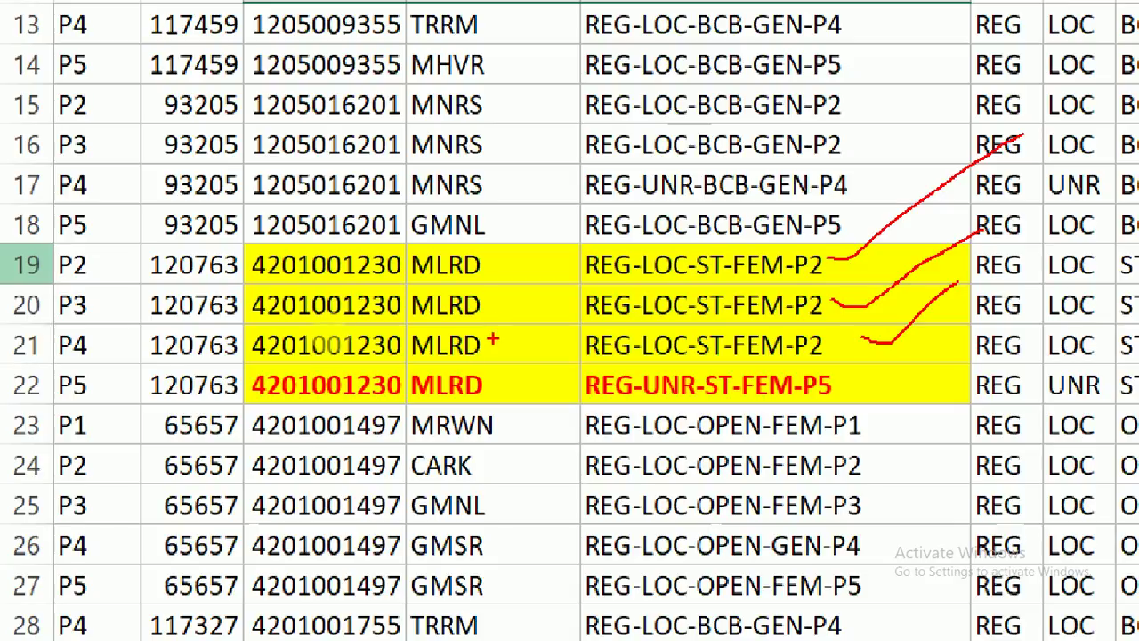
- Draw an arrow from the row 19 seat category to REG-UNR-ST-FEM-P5 in row 22, tick row 22, and clear the markings
mouse_move(585, 263)
left_mouse_down()
mouse_move(524, 289)
mouse_move(574, 391)
mouse_move(573, 439)
left_mouse_up()
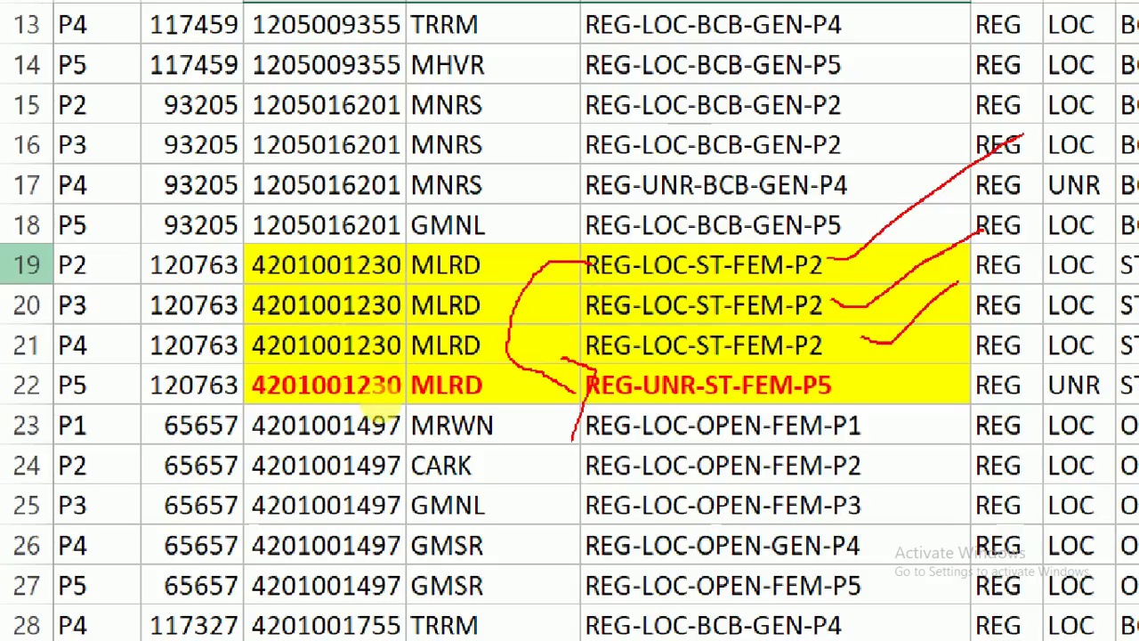
left_click_drag(853, 378, 906, 362)
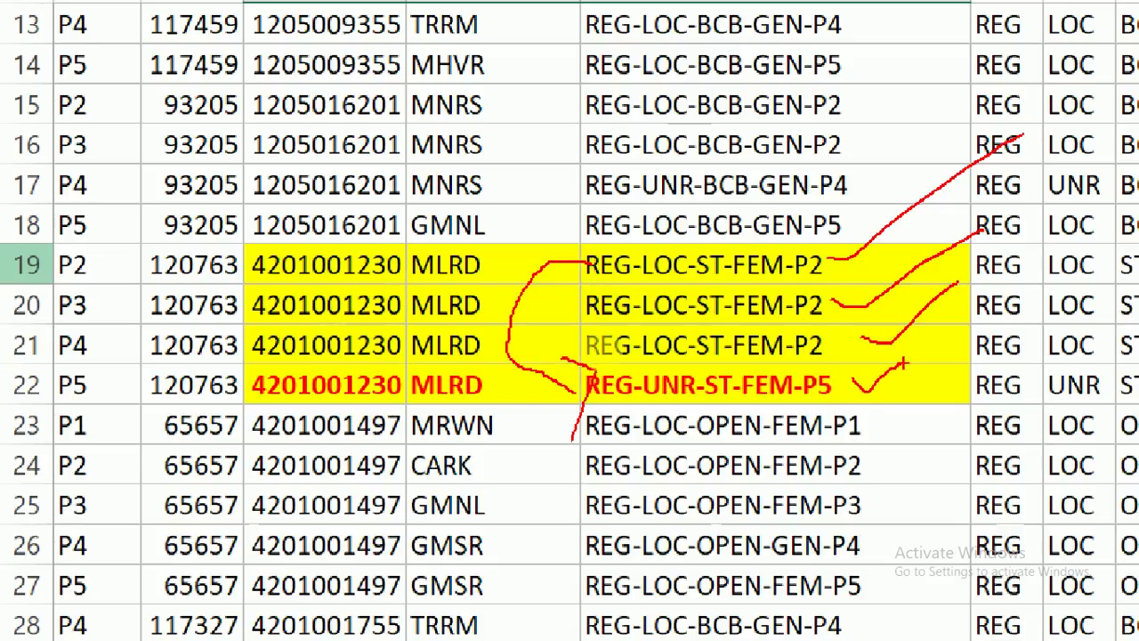
mouse_move(507, 257)
left_mouse_down()
mouse_move(543, 269)
mouse_move(516, 267)
left_mouse_up()
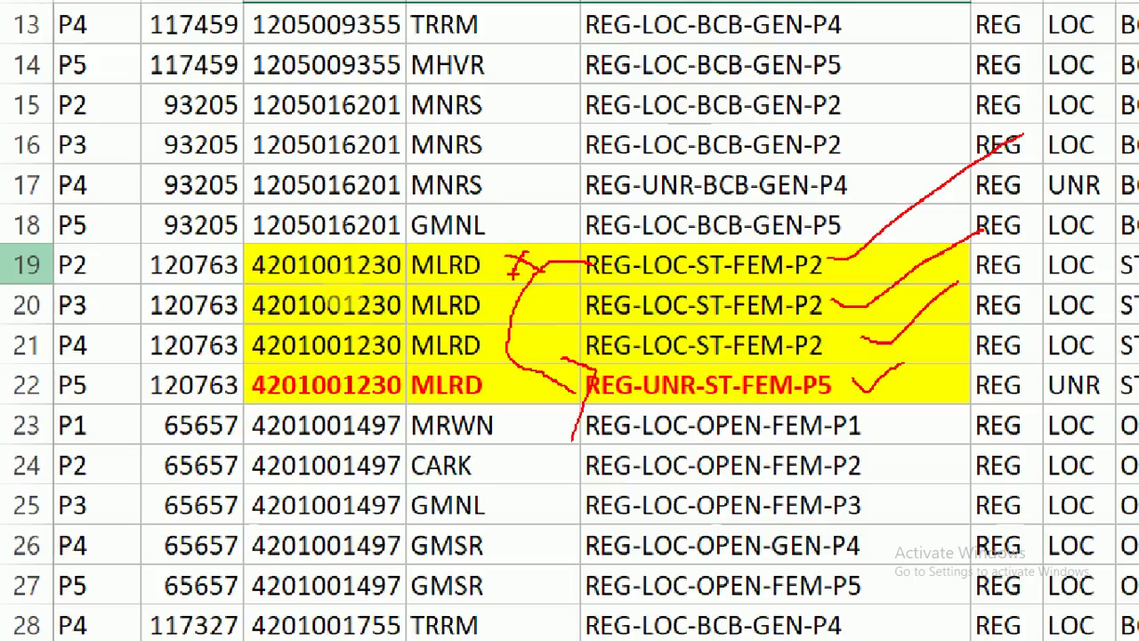
key("Escape")
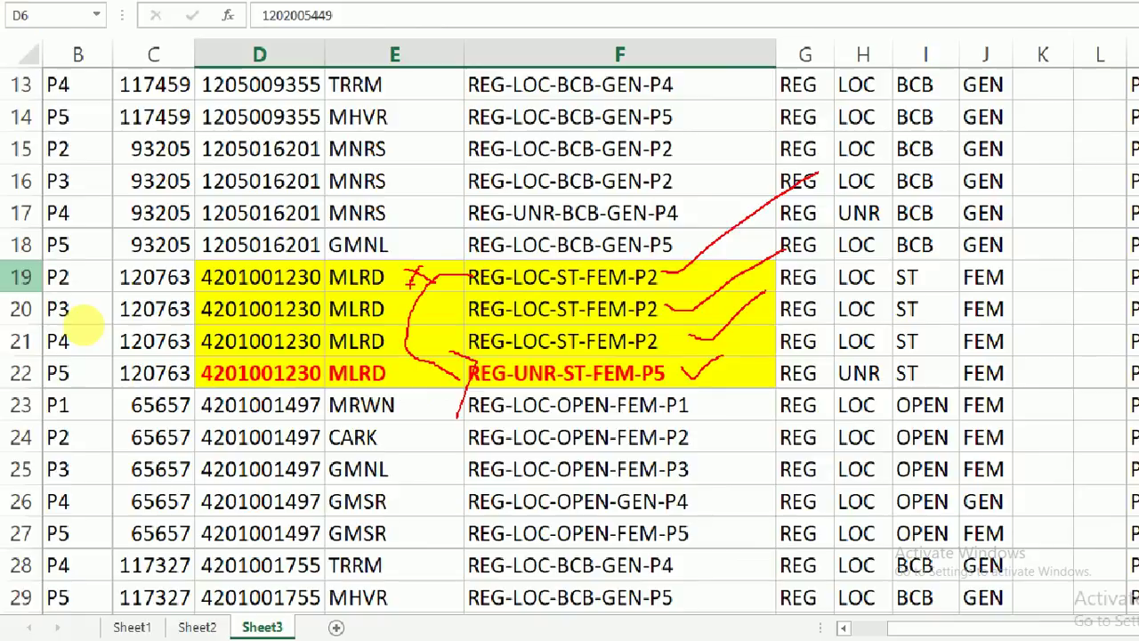
- Draw curved lines linking phases P2, P3 and P4 in rows 31 to 33 to their REG-LOC-BCB-GEN-P2 seat categories
scroll(452, 302, "up", 1)
scroll(451, 303, "down", 6)
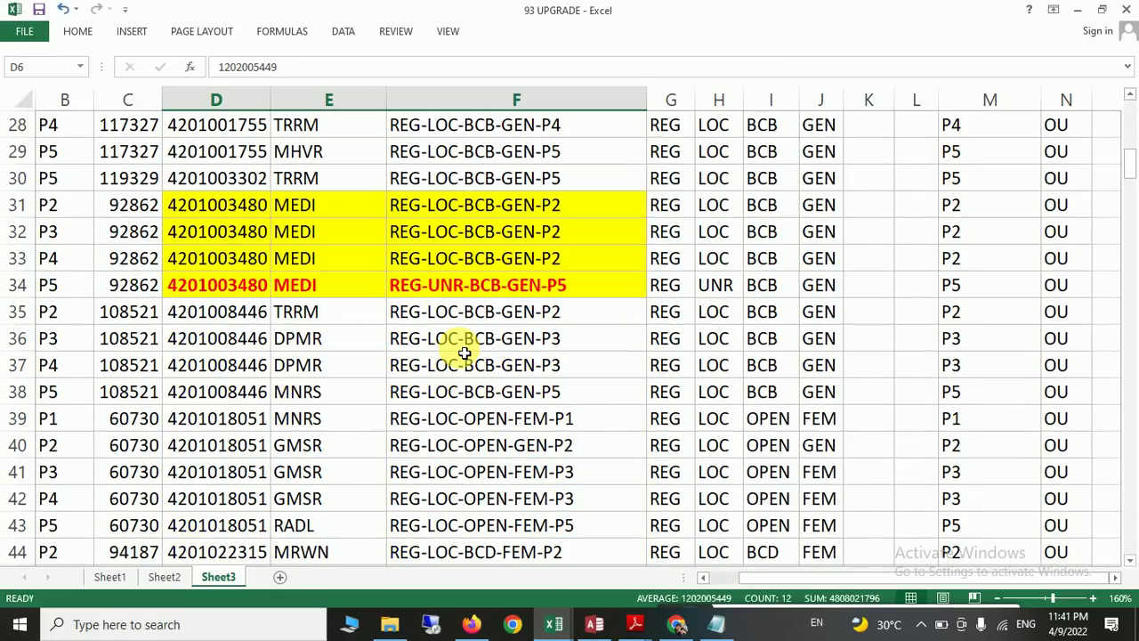
key("ctrl+1")
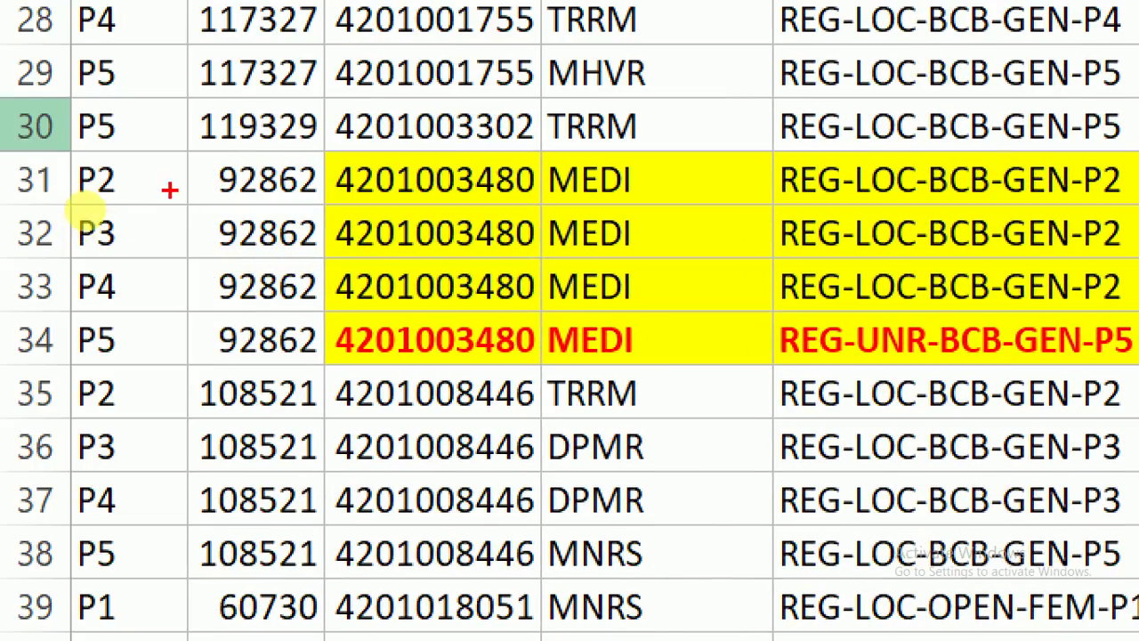
mouse_move(151, 183)
left_mouse_down()
mouse_move(169, 155)
mouse_move(939, 43)
mouse_move(997, 156)
left_mouse_up()
mouse_move(100, 227)
left_mouse_down()
mouse_move(550, 79)
mouse_move(950, 223)
left_mouse_up()
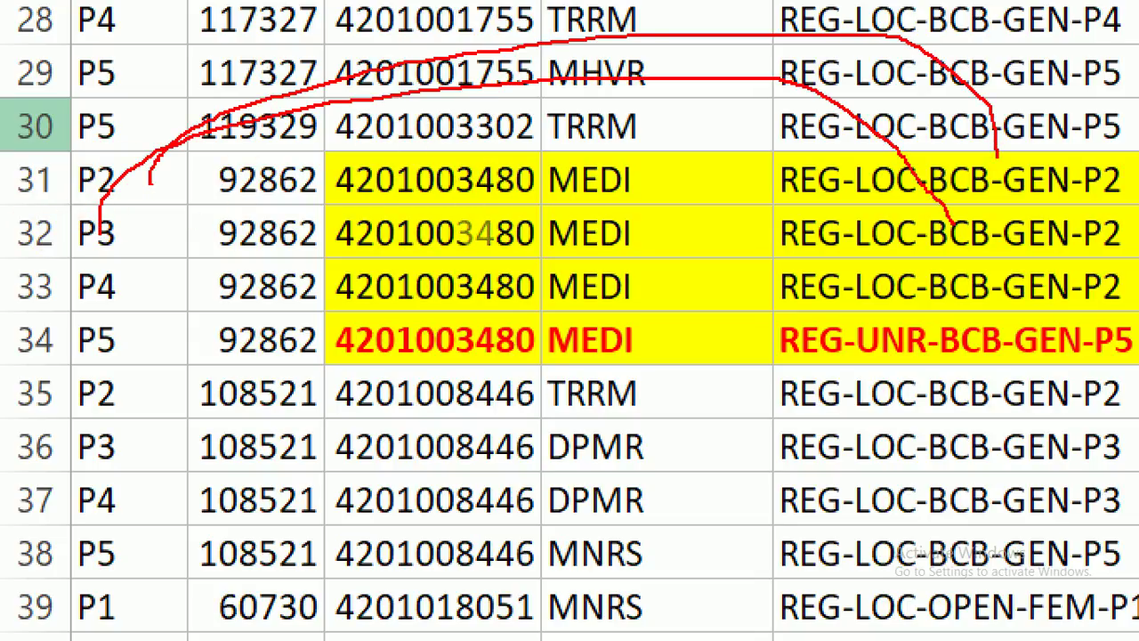
mouse_move(144, 285)
left_mouse_down()
mouse_move(145, 216)
mouse_move(885, 267)
left_mouse_up()
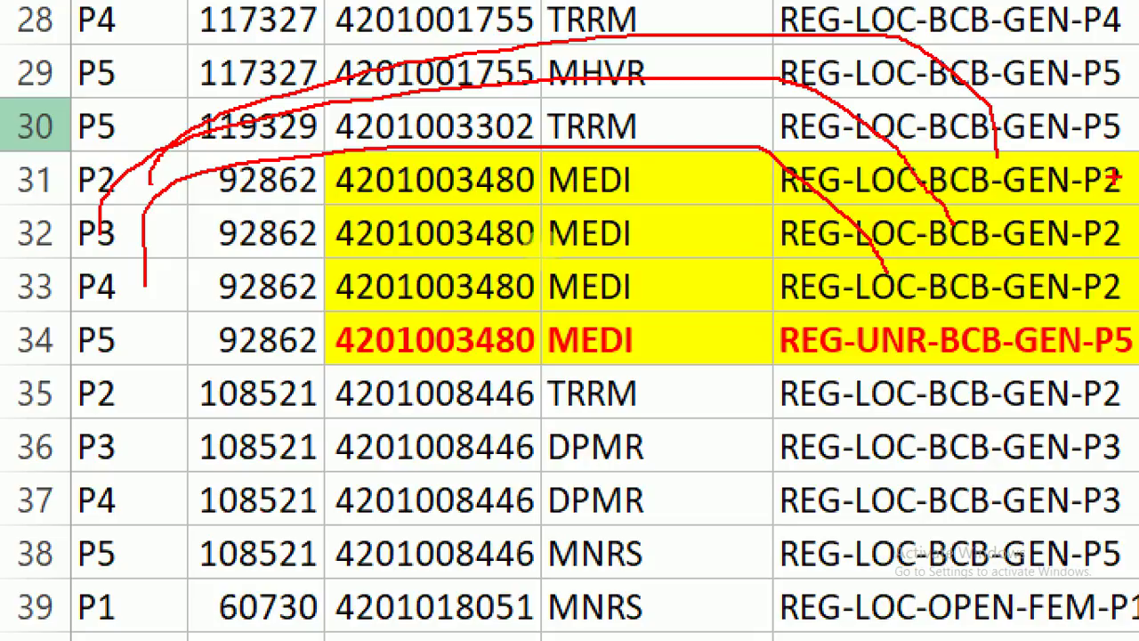
- Tick REG-UNR-BCB-GEN-P5 in row 34, draw connecting lines to it from the P2 rows above, and clear the markings
left_click_drag(746, 334, 863, 307)
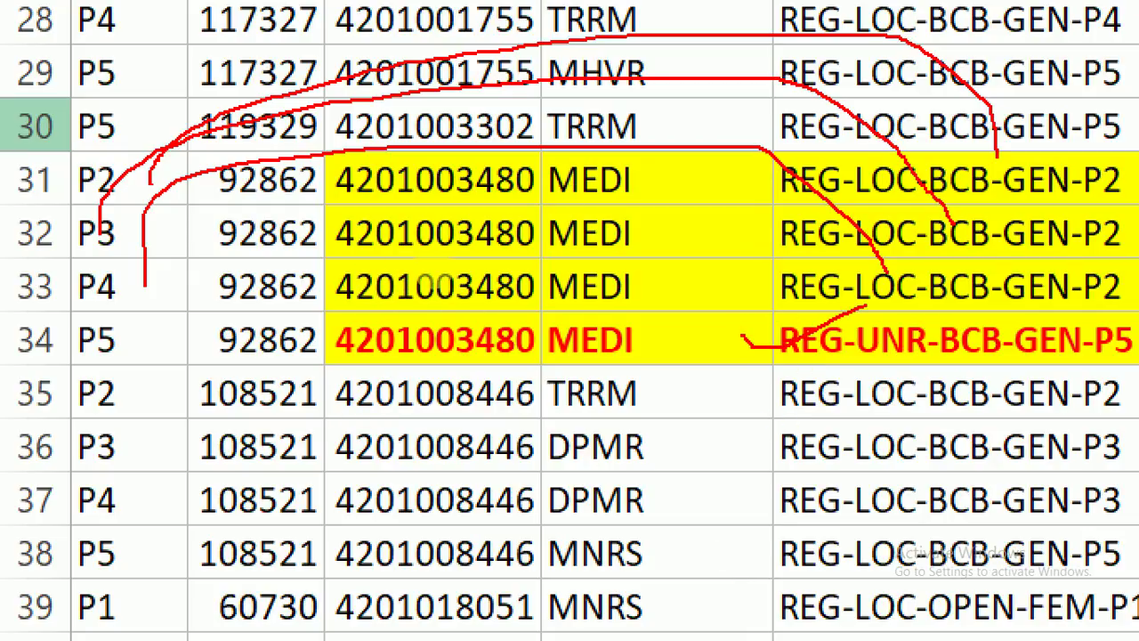
left_click_drag(739, 331, 787, 355)
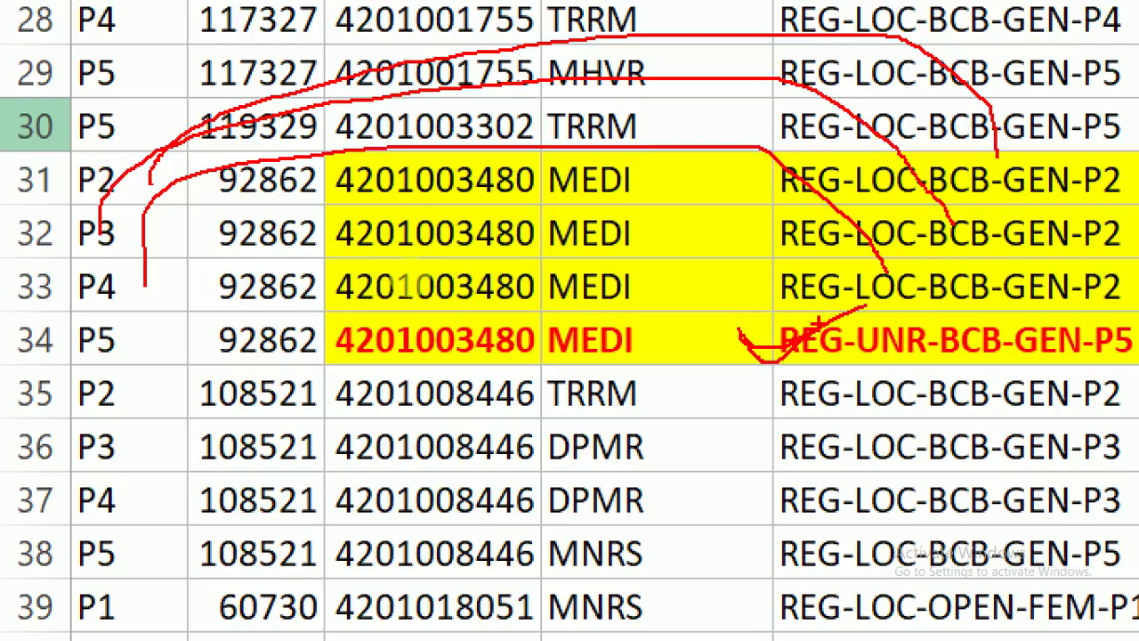
mouse_move(746, 169)
left_mouse_down()
mouse_move(733, 188)
mouse_move(778, 302)
left_mouse_up()
mouse_move(740, 260)
left_mouse_down()
mouse_move(718, 258)
mouse_move(678, 343)
mouse_move(721, 340)
mouse_move(712, 330)
mouse_move(717, 387)
left_mouse_up()
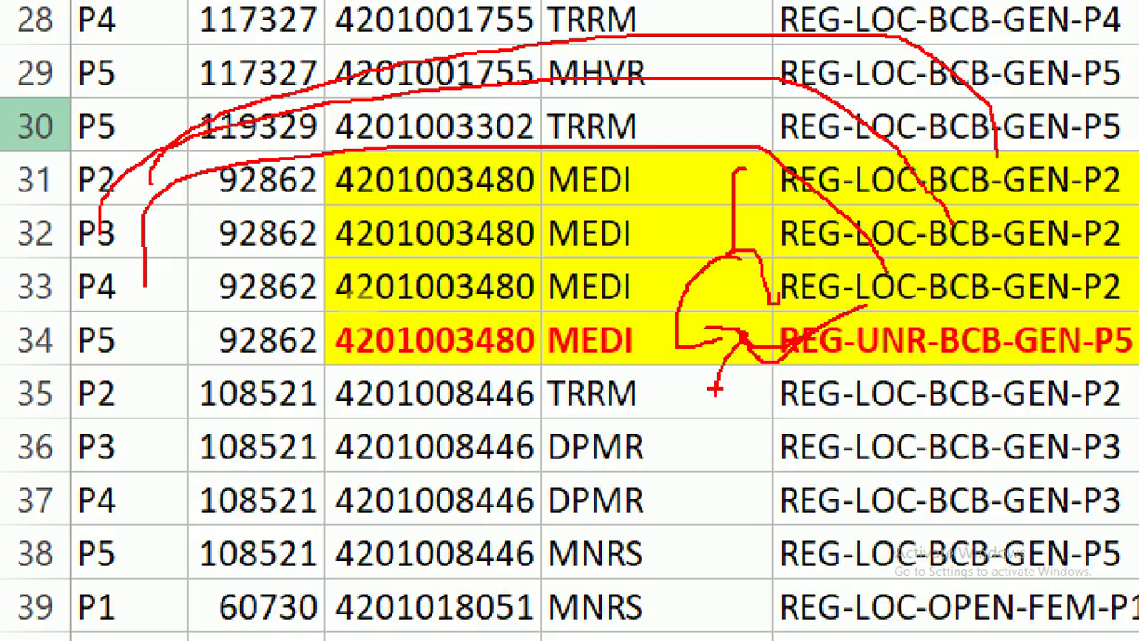
mouse_move(650, 163)
left_mouse_down()
mouse_move(683, 194)
mouse_move(686, 343)
left_mouse_up()
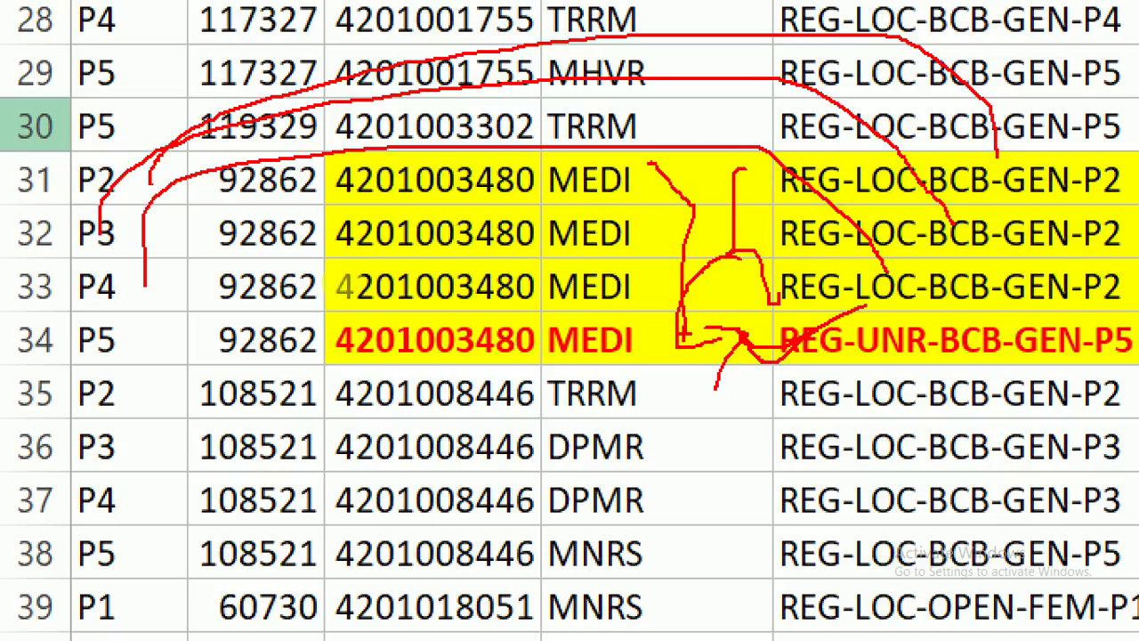
key("Escape")
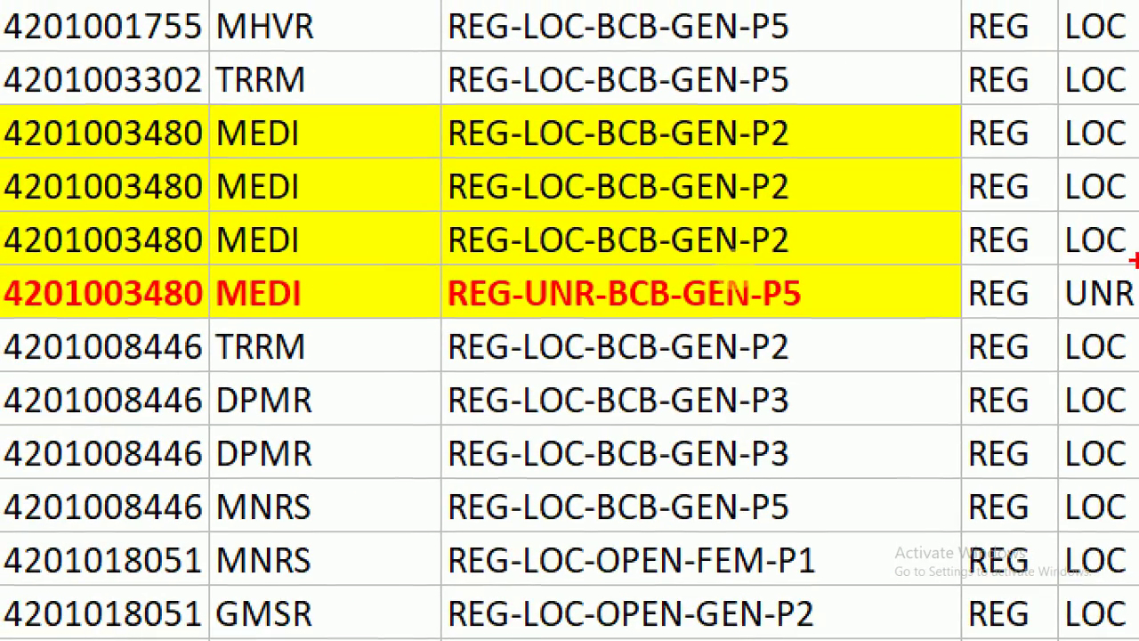
- Tick the P2 seat category and MEDI college code in row 33 and the REG-UNR-BCB-GEN-P5 seat category in row 34
left_click_drag(806, 215, 892, 135)
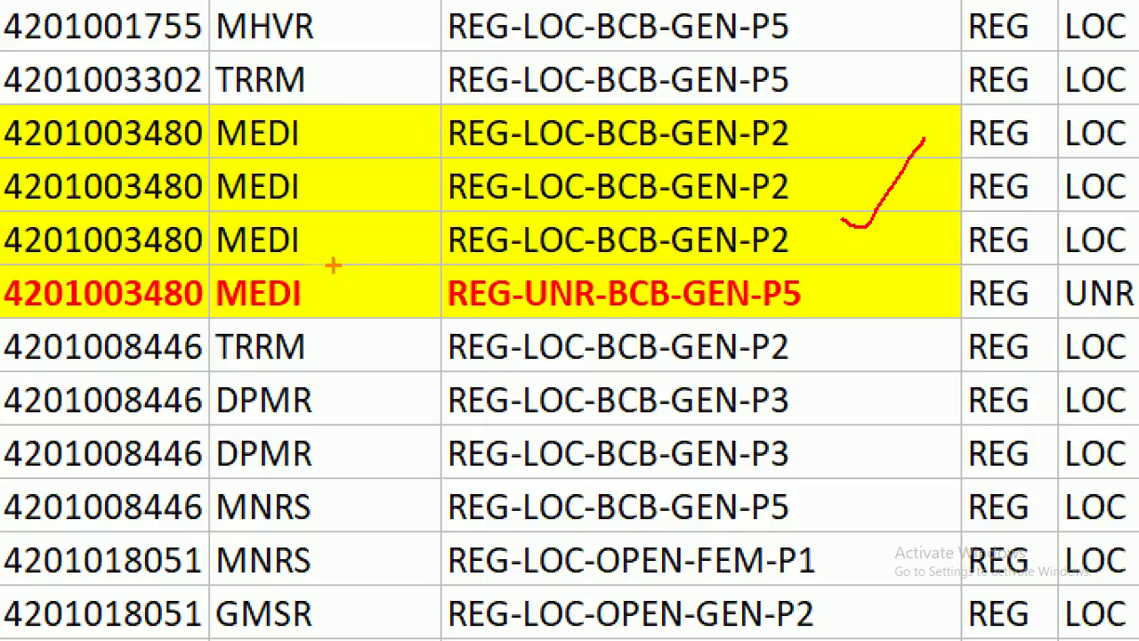
left_click_drag(318, 240, 516, 141)
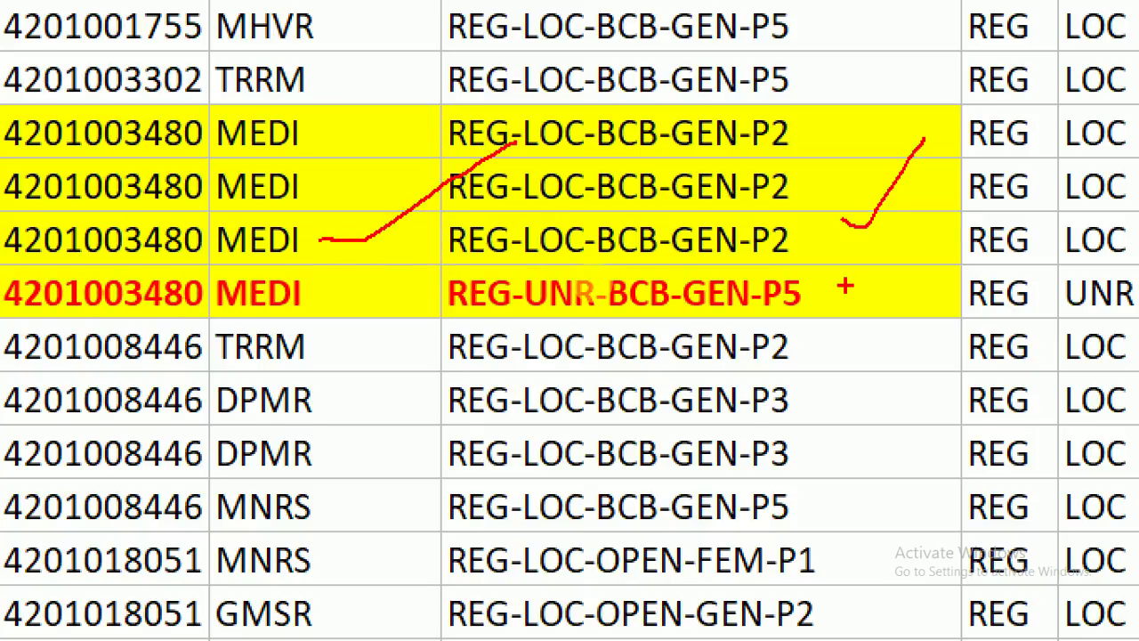
left_click_drag(824, 283, 1018, 219)
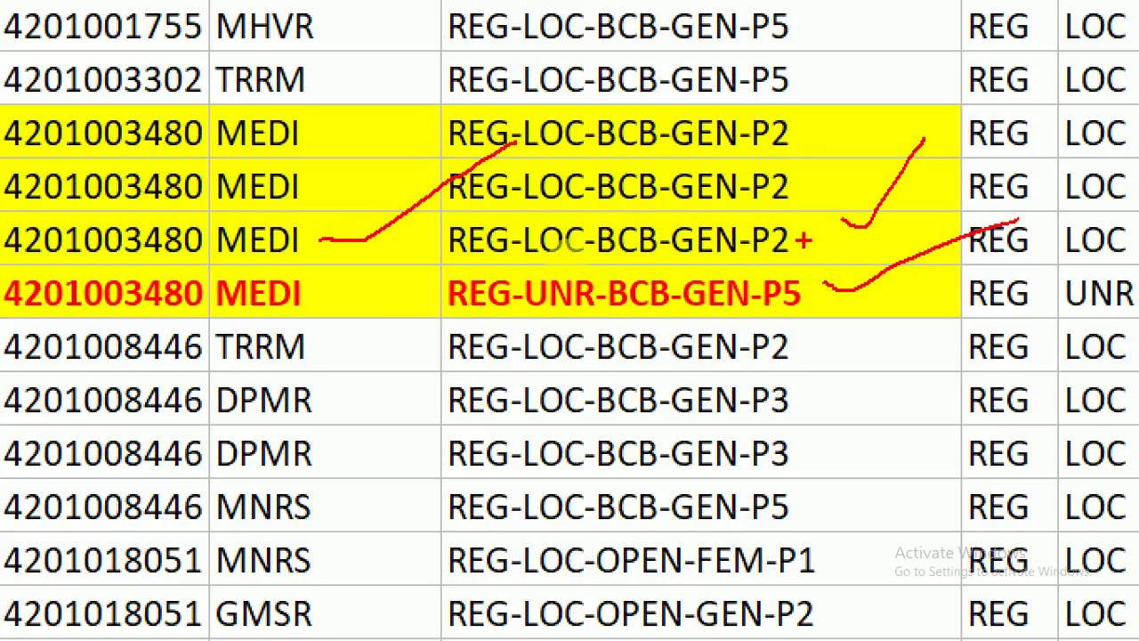
- Box the three REG-LOC-BCB-GEN-P2 seat categories in rows 31 to 33, link them to row 34, and clear the markings
mouse_move(813, 108)
left_mouse_down()
mouse_move(801, 260)
mouse_move(461, 258)
mouse_move(393, 121)
mouse_move(527, 105)
mouse_move(810, 109)
left_mouse_up()
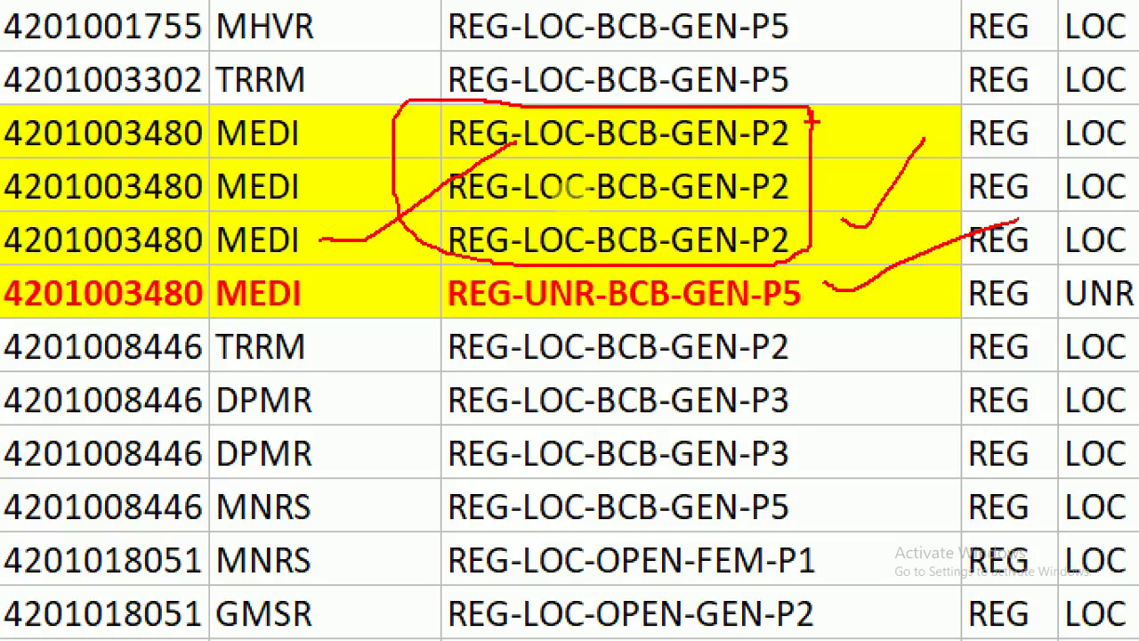
mouse_move(441, 208)
left_mouse_down()
mouse_move(419, 343)
mouse_move(491, 313)
left_mouse_up()
left_click_drag(301, 292, 369, 291)
left_click_drag(813, 265, 744, 248)
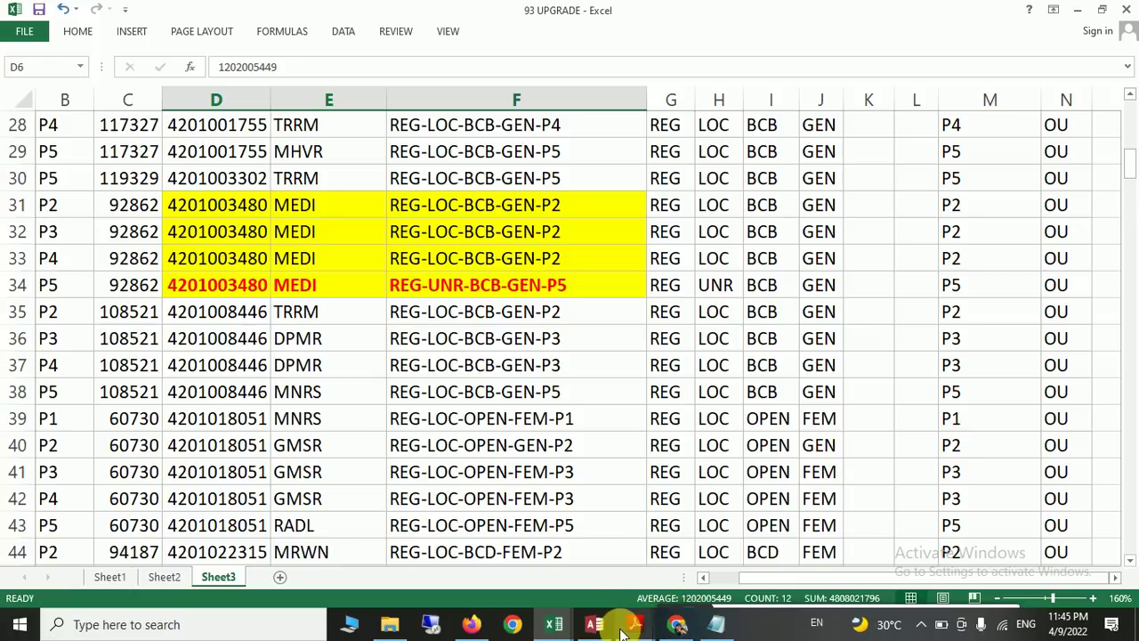
- Switch to the Not Joined list PDF in Adobe Reader and write freehand figures over the student names
left_click(616, 285)
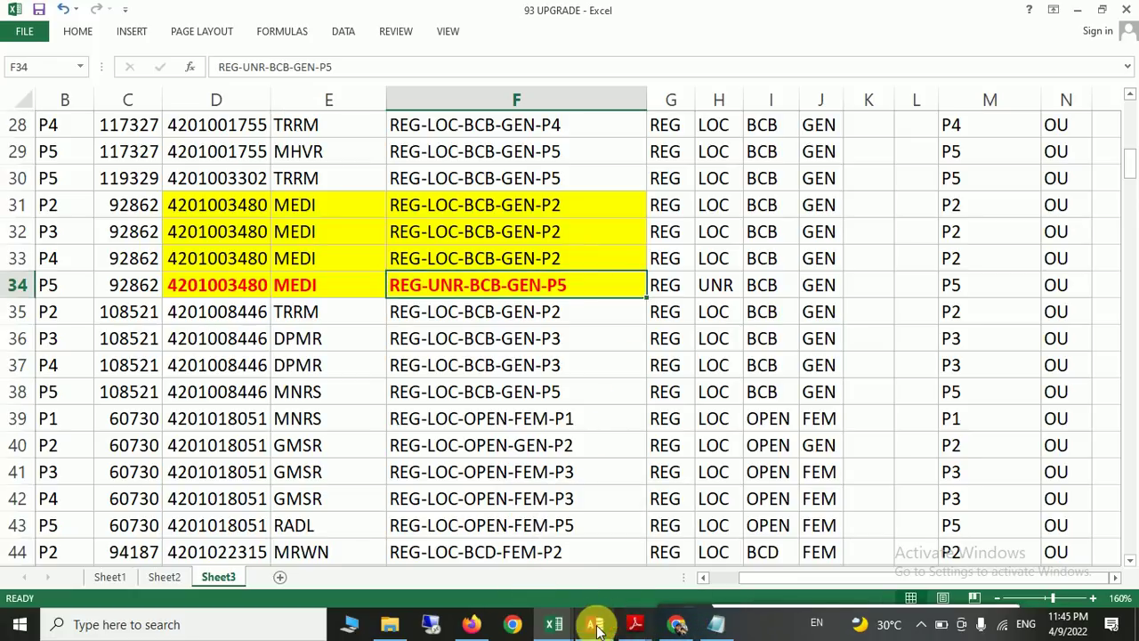
mouse_move(630, 623)
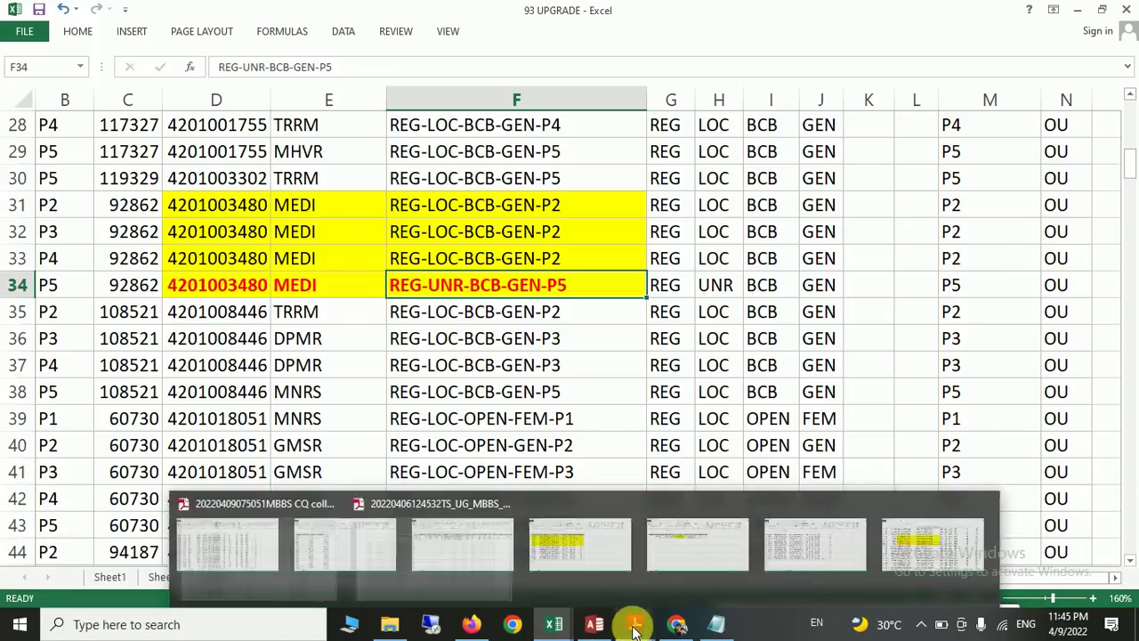
left_click(710, 567)
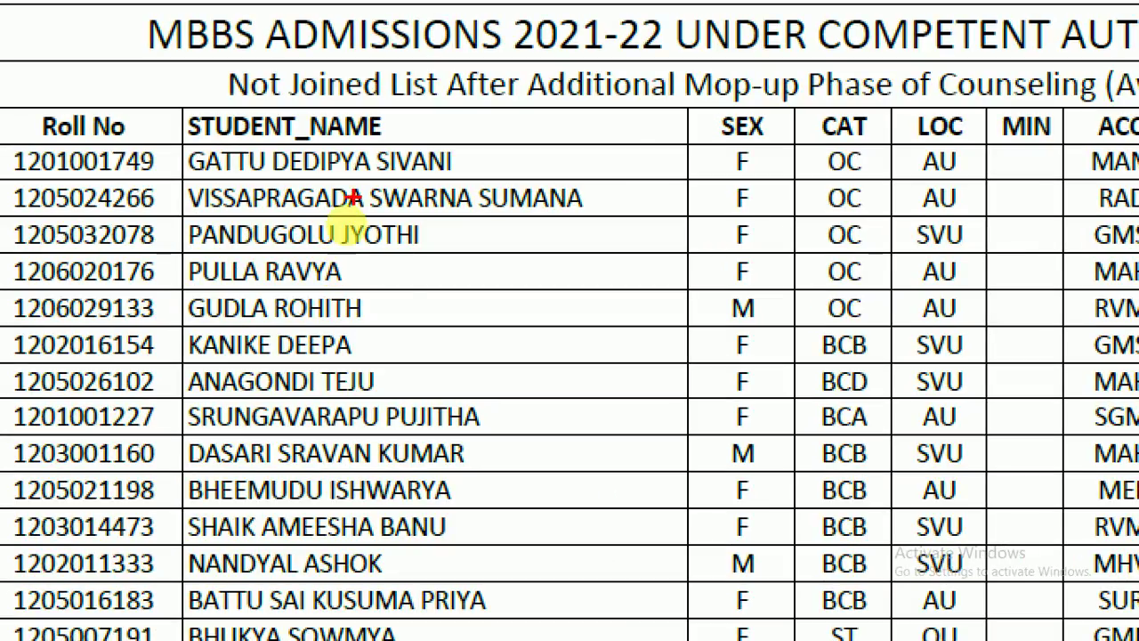
left_click_drag(356, 216, 416, 374)
mouse_move(429, 196)
left_mouse_down()
mouse_move(493, 376)
mouse_move(483, 308)
mouse_move(508, 417)
mouse_move(514, 321)
left_mouse_up()
left_click_drag(132, 224, 182, 416)
mouse_move(235, 153)
left_mouse_down()
mouse_move(317, 197)
mouse_move(293, 354)
left_mouse_up()
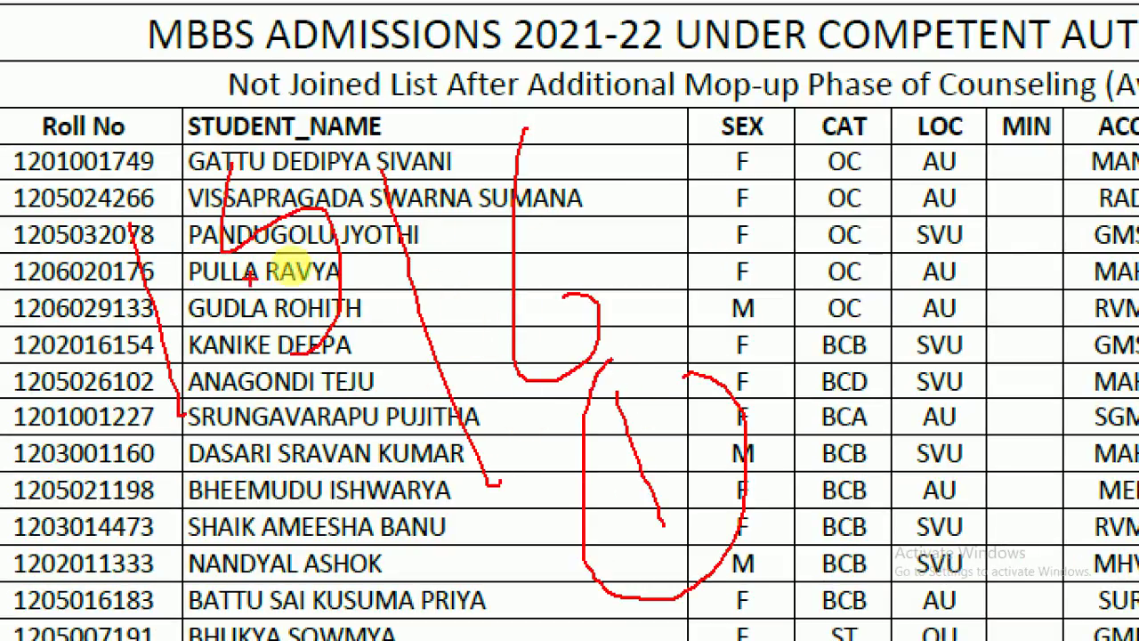
mouse_move(302, 200)
left_mouse_down()
mouse_move(166, 245)
mouse_move(451, 143)
left_mouse_up()
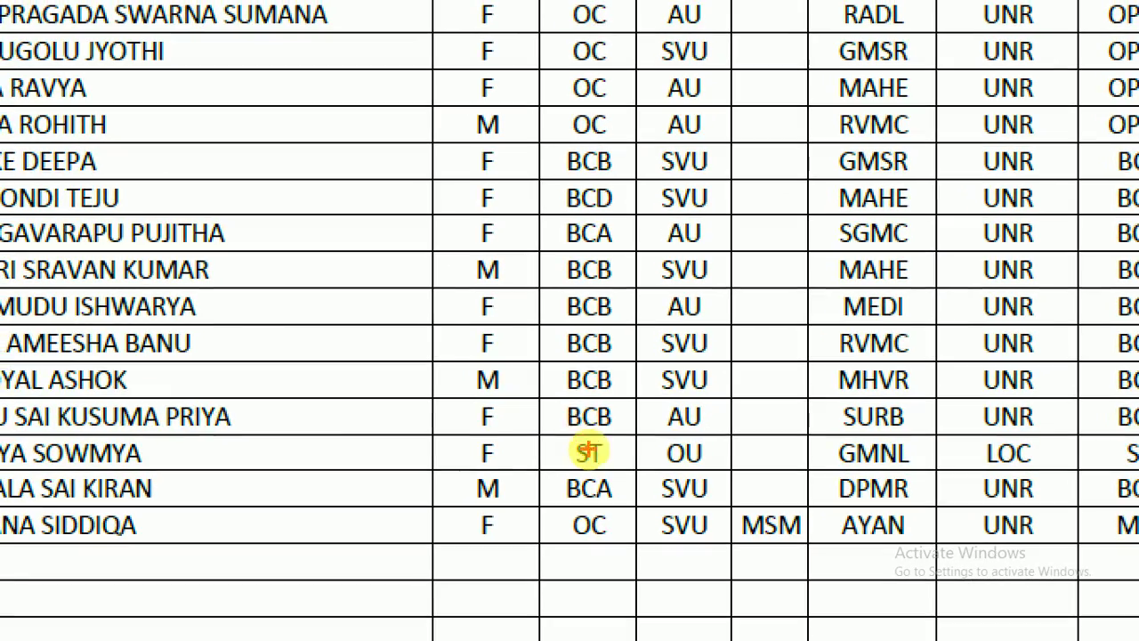
- Write a circled 7 with a tick beside it over the Not Joined list, and clear the markings
left_click_drag(425, 313, 490, 394)
left_click_drag(436, 227, 341, 283)
mouse_move(331, 71)
left_mouse_down()
mouse_move(217, 76)
mouse_move(471, 152)
mouse_move(400, 45)
left_mouse_up()
mouse_move(509, 107)
left_mouse_down()
mouse_move(546, 178)
mouse_move(686, 4)
left_mouse_up()
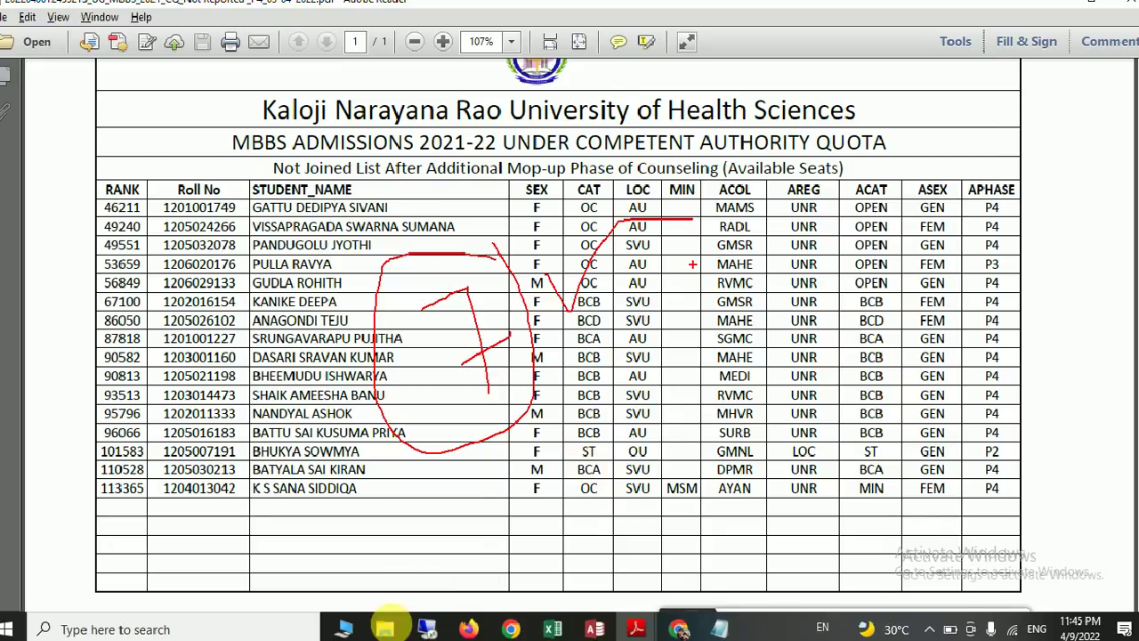
key("Escape")
- Switch to the Book2 workbook in Excel and select the ID cells A2 to A17
mouse_move(637, 616)
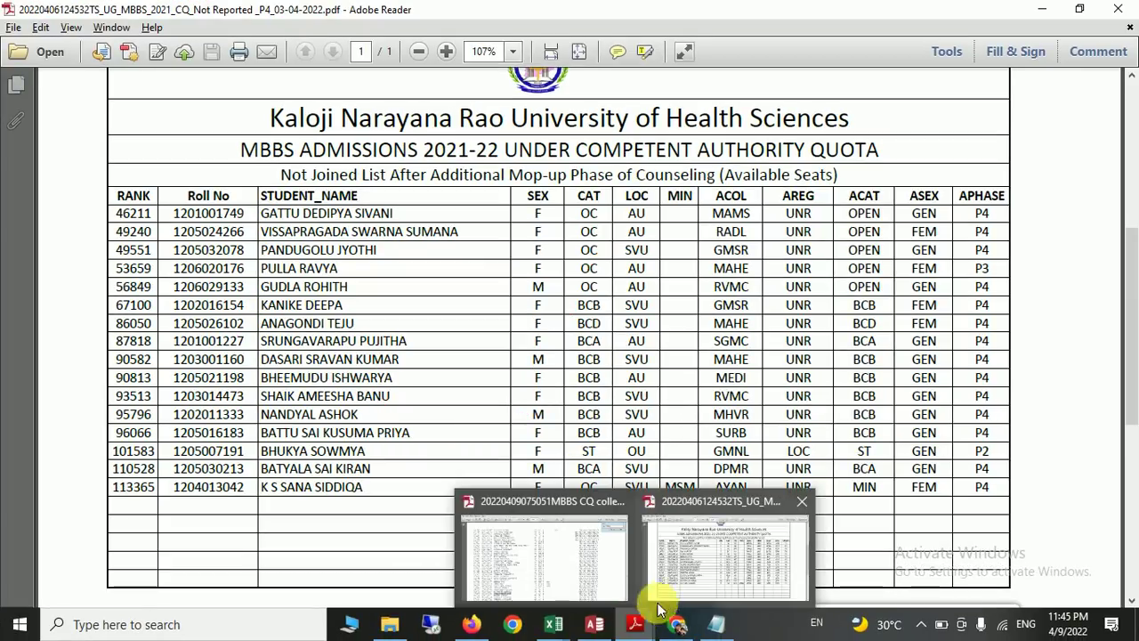
mouse_move(553, 620)
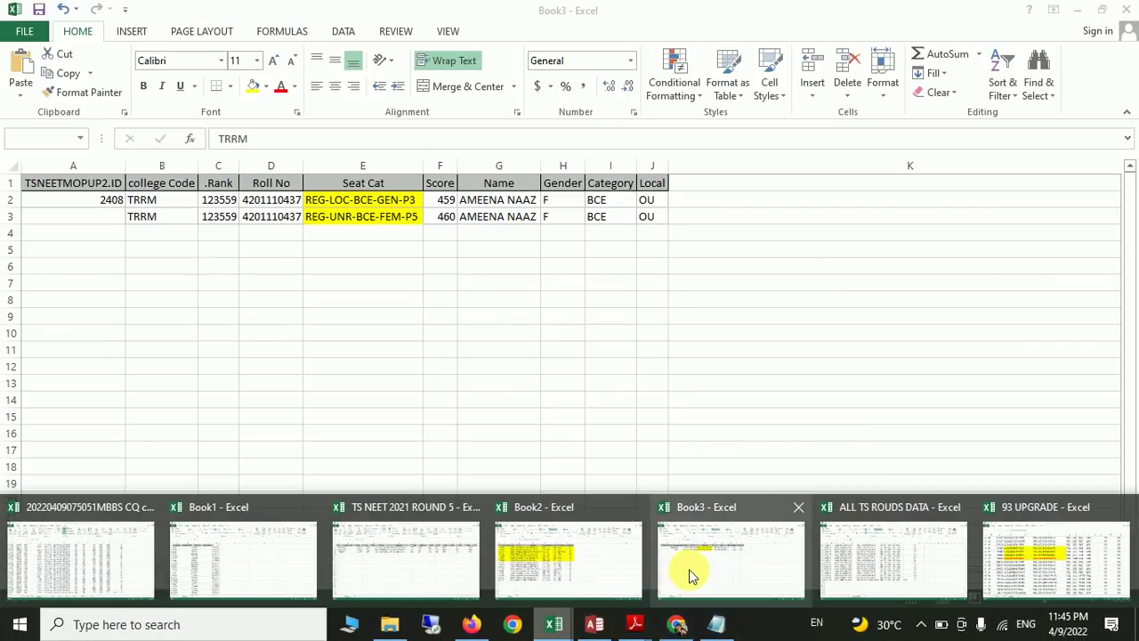
mouse_move(528, 574)
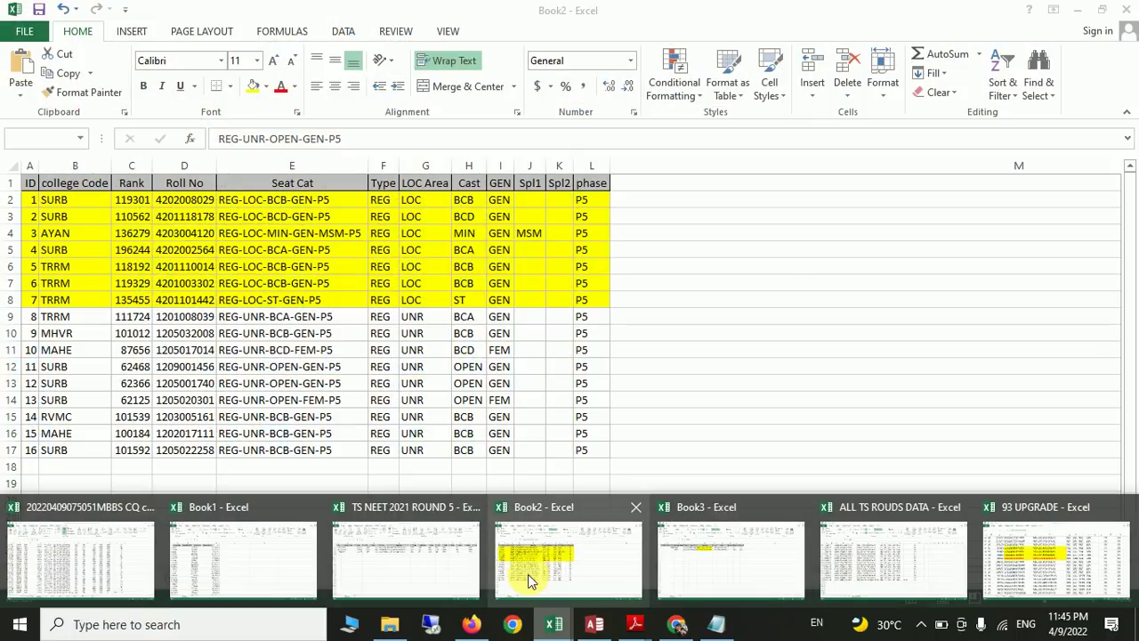
left_click(574, 575)
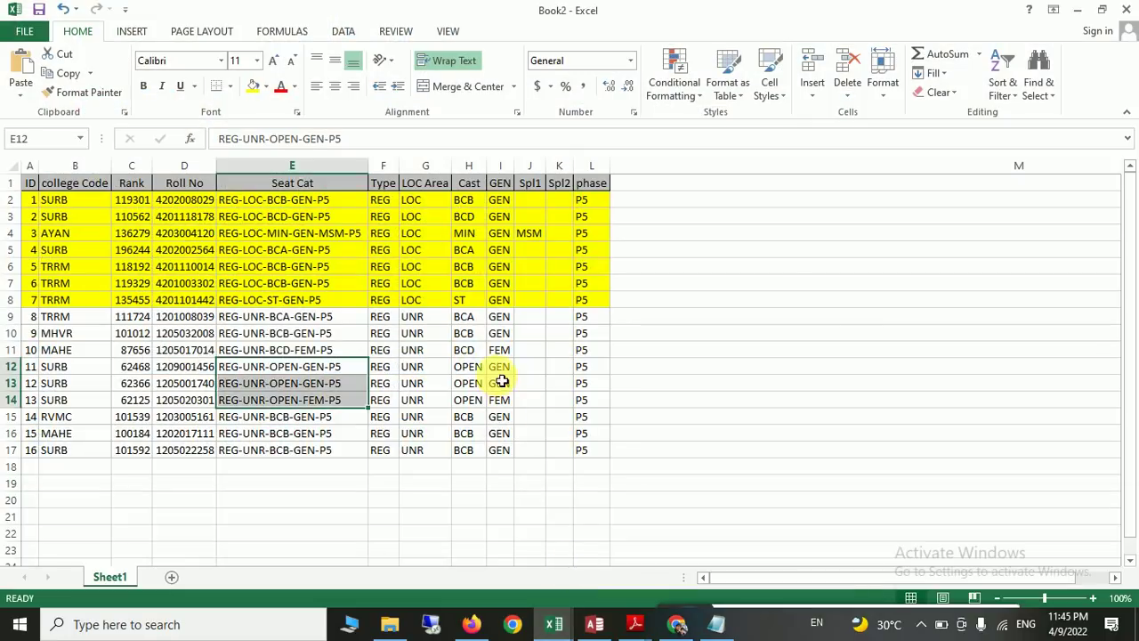
left_click(503, 381)
key("Left")
key("Left")
key("Left")
key("Left")
key("Left")
key("Left")
key("Left")
key("Left")
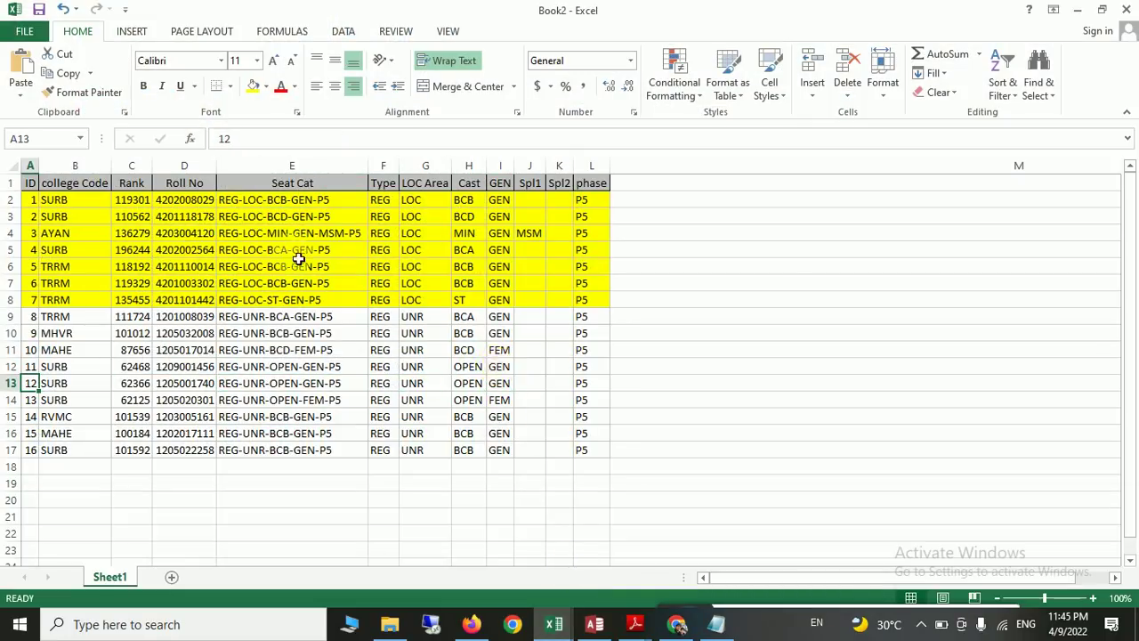
left_click_drag(39, 201, 31, 454)
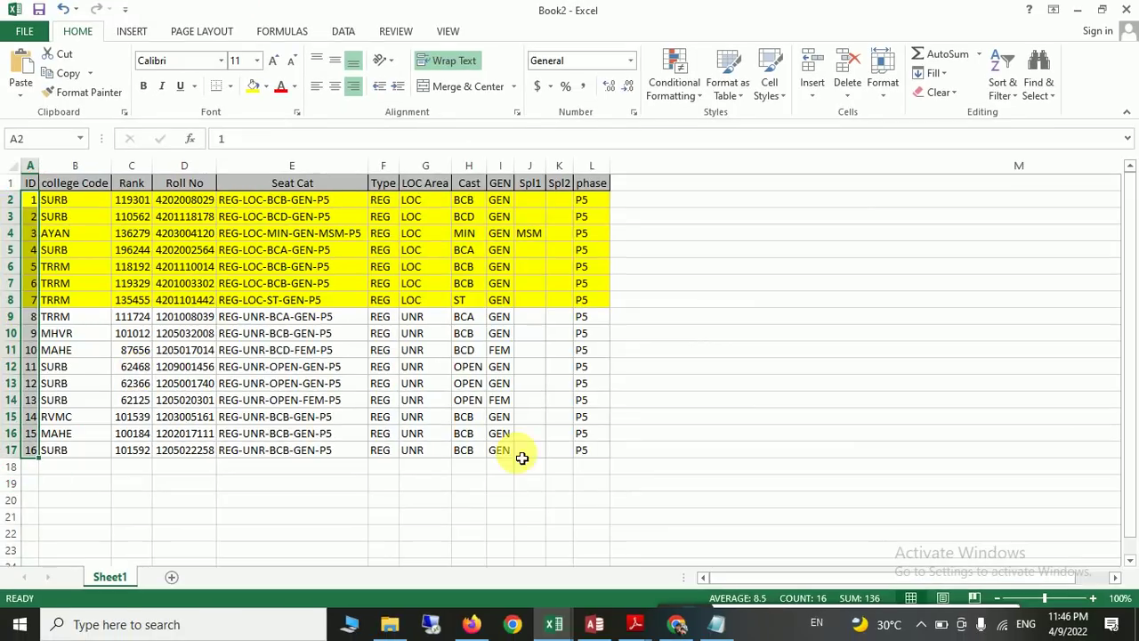
- Select the roll numbers in rows 2 to 8, mark the college codes and LOC rows with freehand strokes, and clear the markings
left_click(774, 598)
left_click_drag(191, 203, 192, 306)
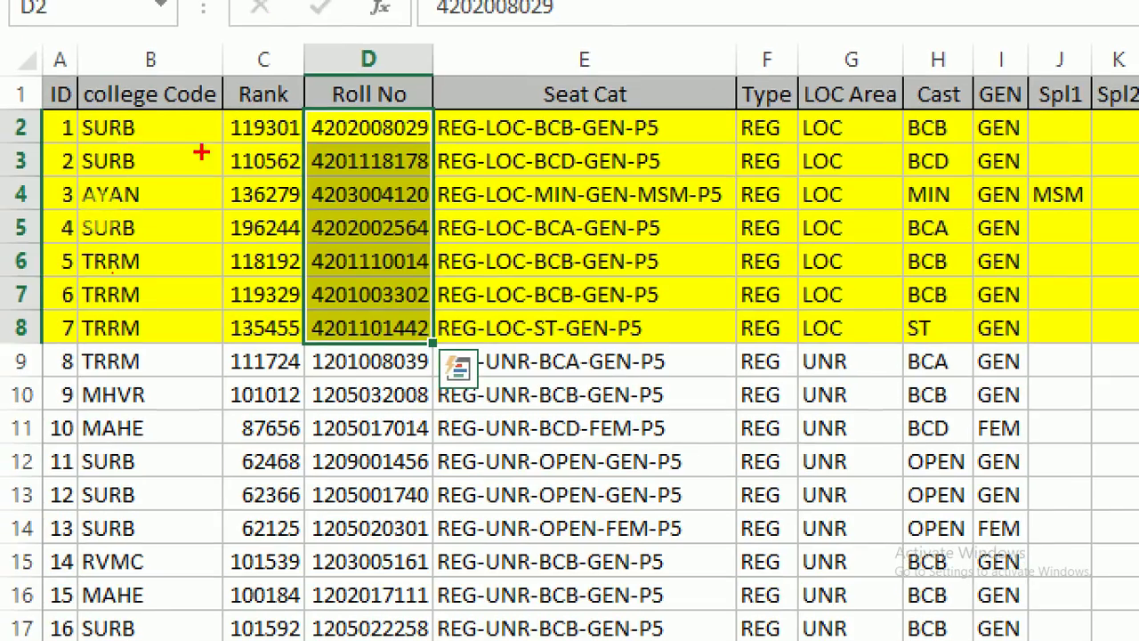
left_click_drag(155, 116, 184, 254)
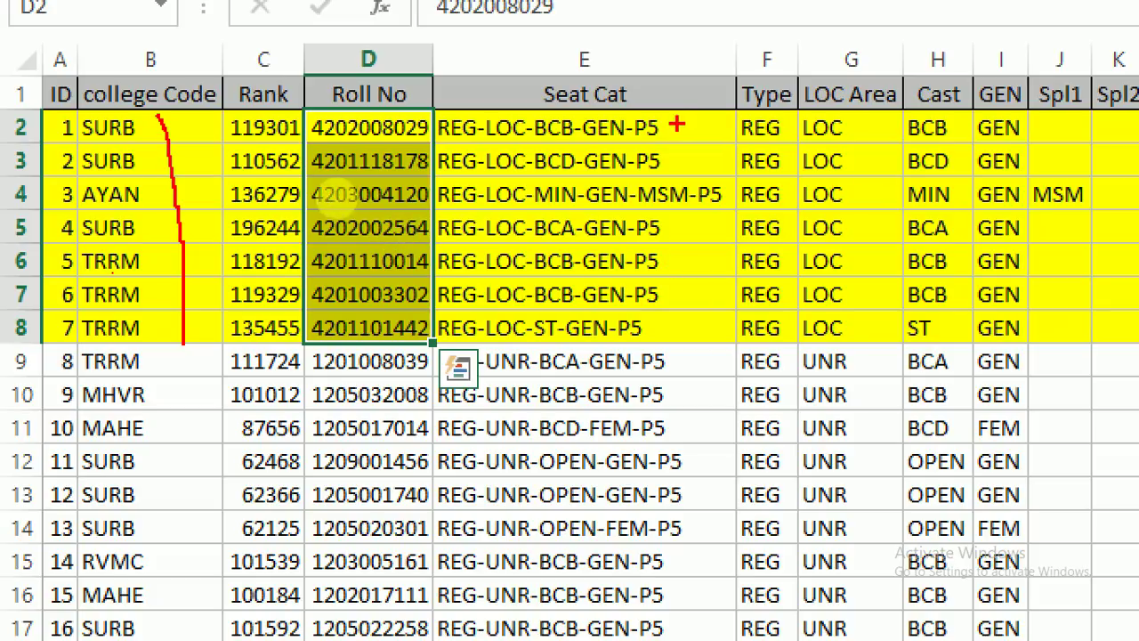
mouse_move(746, 200)
left_mouse_down()
mouse_move(854, 164)
mouse_move(893, 339)
left_mouse_up()
left_click_drag(792, 214, 796, 347)
left_click_drag(828, 303, 913, 245)
left_click_drag(836, 134, 881, 132)
left_click_drag(801, 352, 926, 187)
left_click_drag(663, 101, 477, 425)
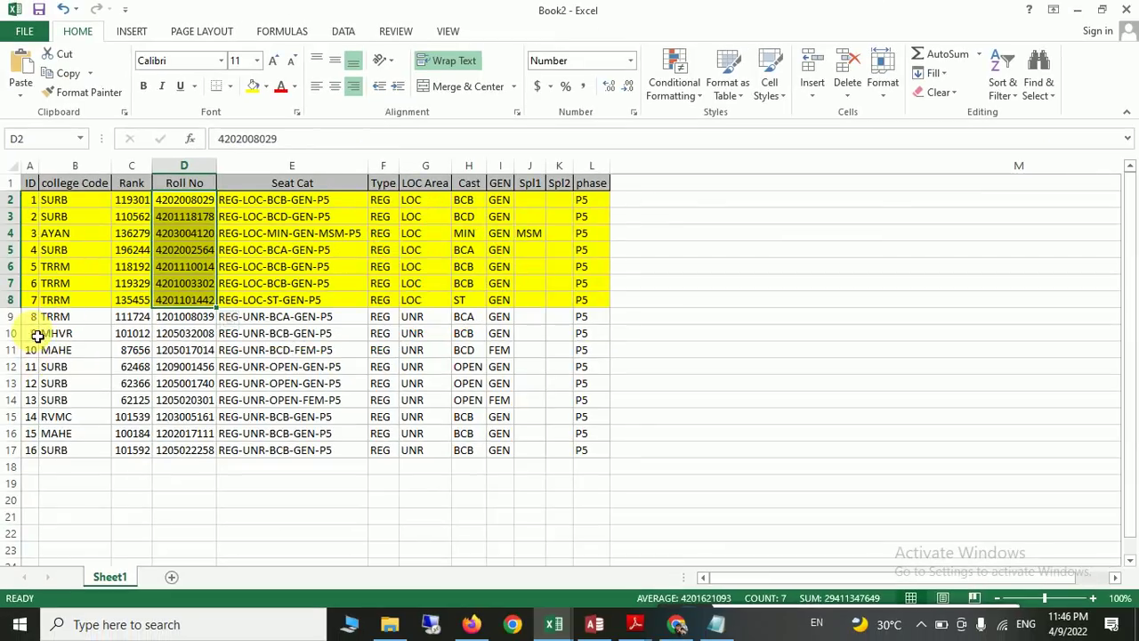
- Circle the UNR entries in the LOC Area column, clear the marking, and select the UNR block G9:G17 and the LOC block G2:G8
left_click_drag(65, 360, 82, 509)
left_click_drag(40, 390, 43, 451)
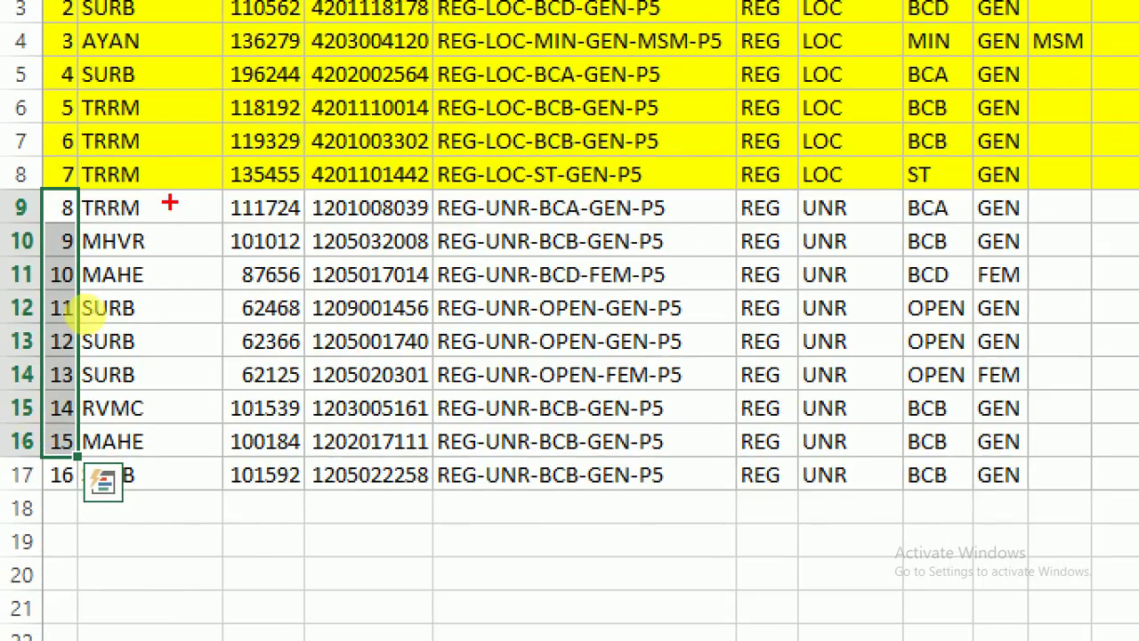
mouse_move(826, 185)
left_mouse_down()
mouse_move(798, 204)
mouse_move(771, 445)
mouse_move(808, 536)
mouse_move(900, 412)
mouse_move(819, 187)
left_mouse_up()
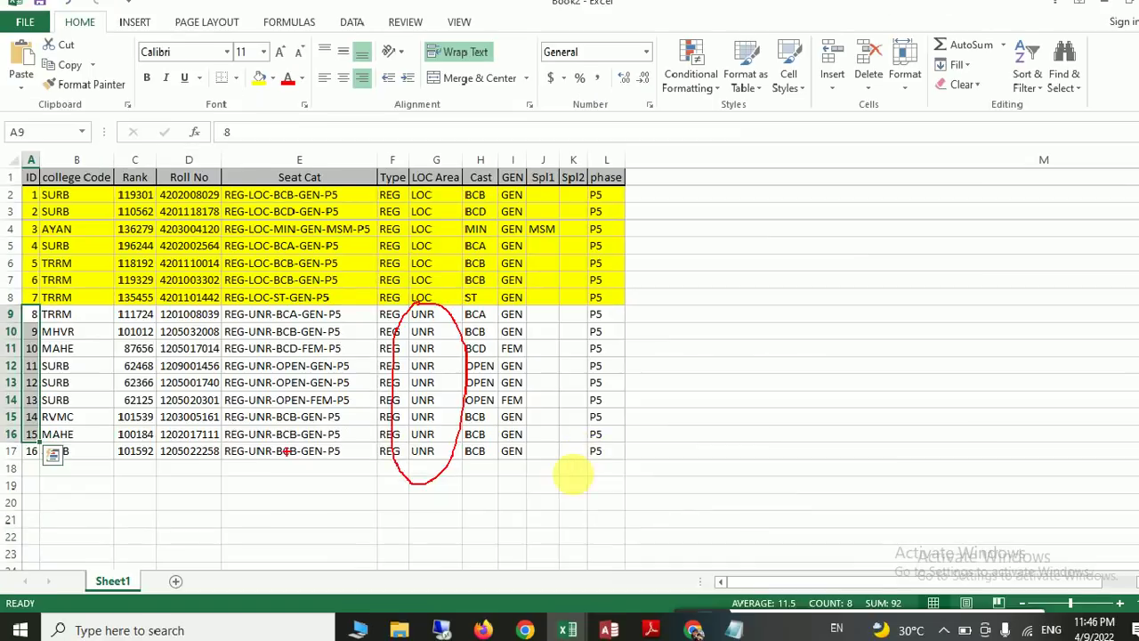
left_click(1060, 541)
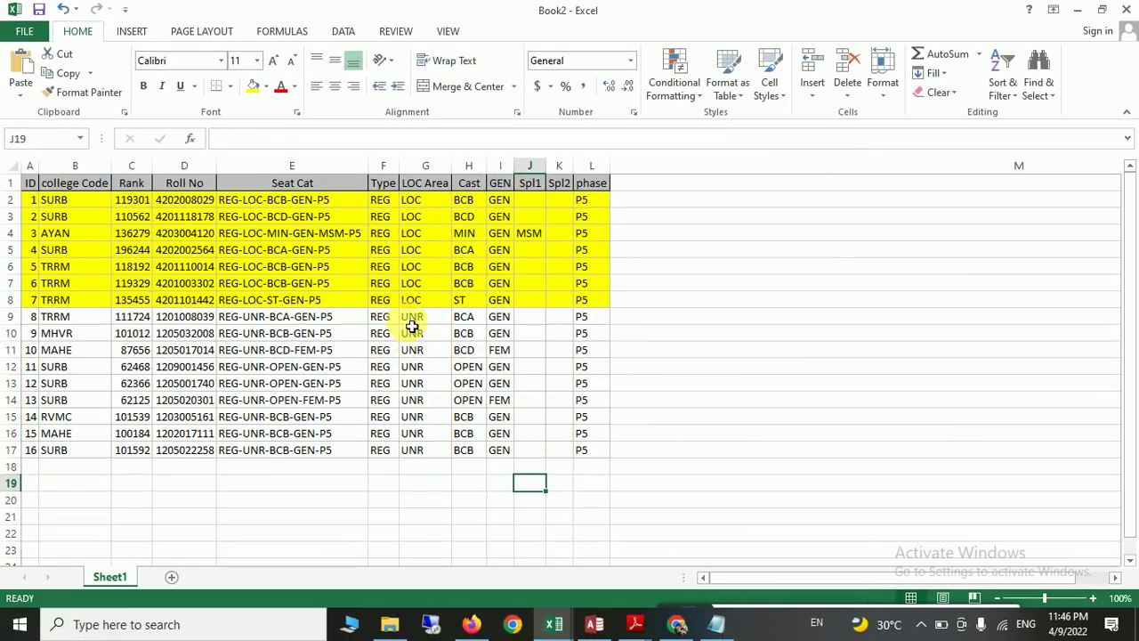
left_click_drag(411, 316, 419, 463)
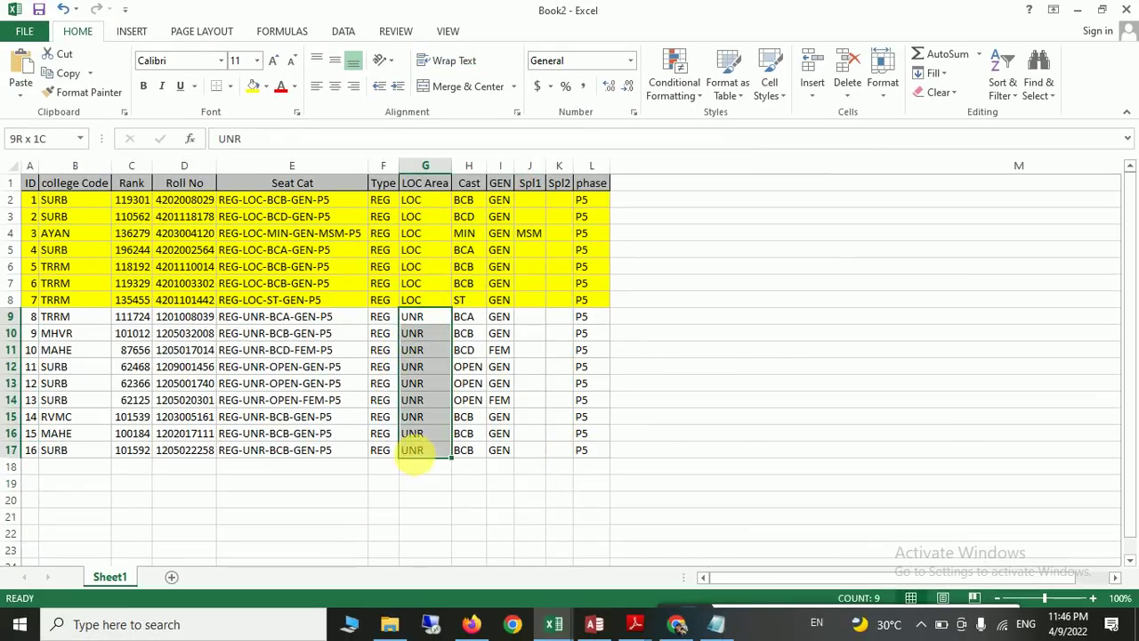
left_click_drag(425, 202, 436, 310)
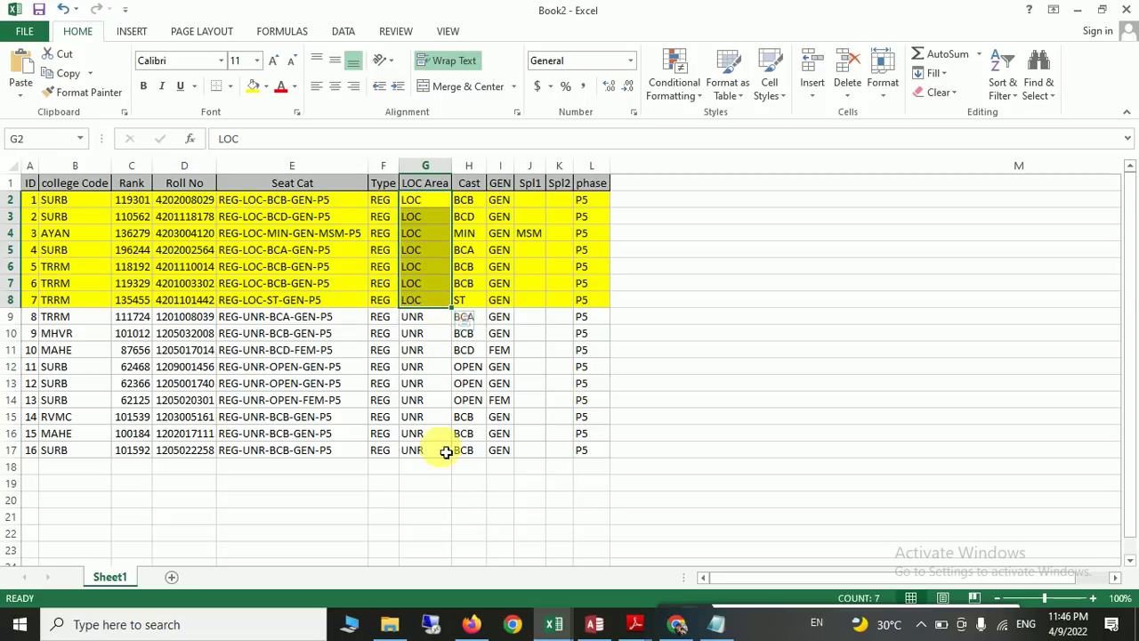
- Enter 15 in cell D30 and UNR in cell E30, below the seat table
scroll(293, 440, "down", 3)
scroll(205, 405, "up", 3)
scroll(242, 407, "up", 2, "ctrl")
scroll(344, 422, "down", 8)
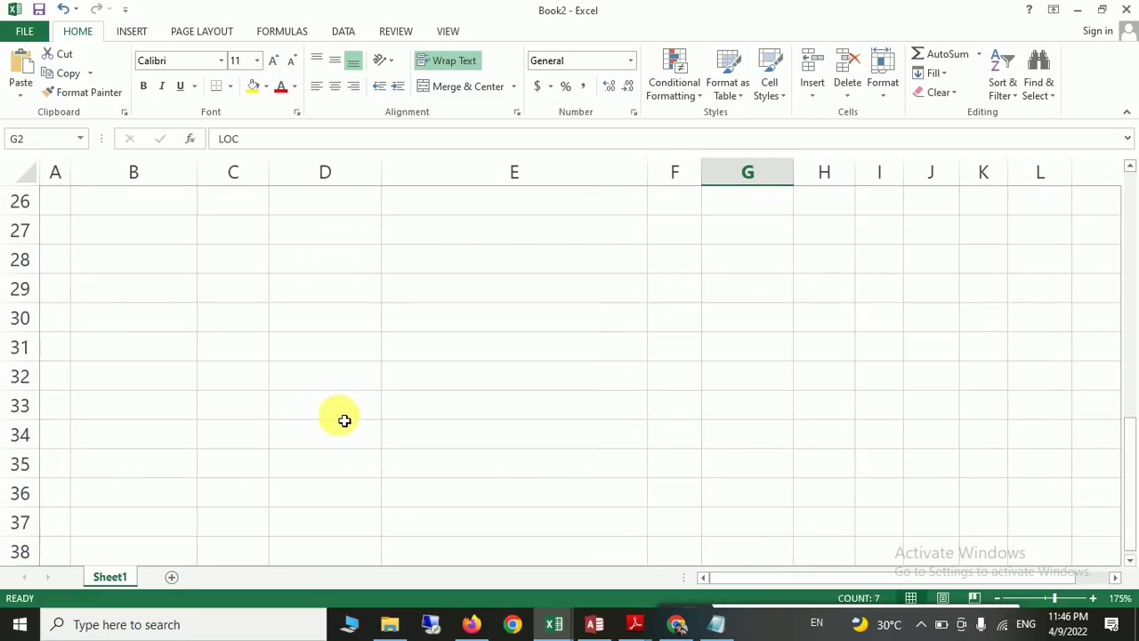
left_click(315, 323)
type("15")
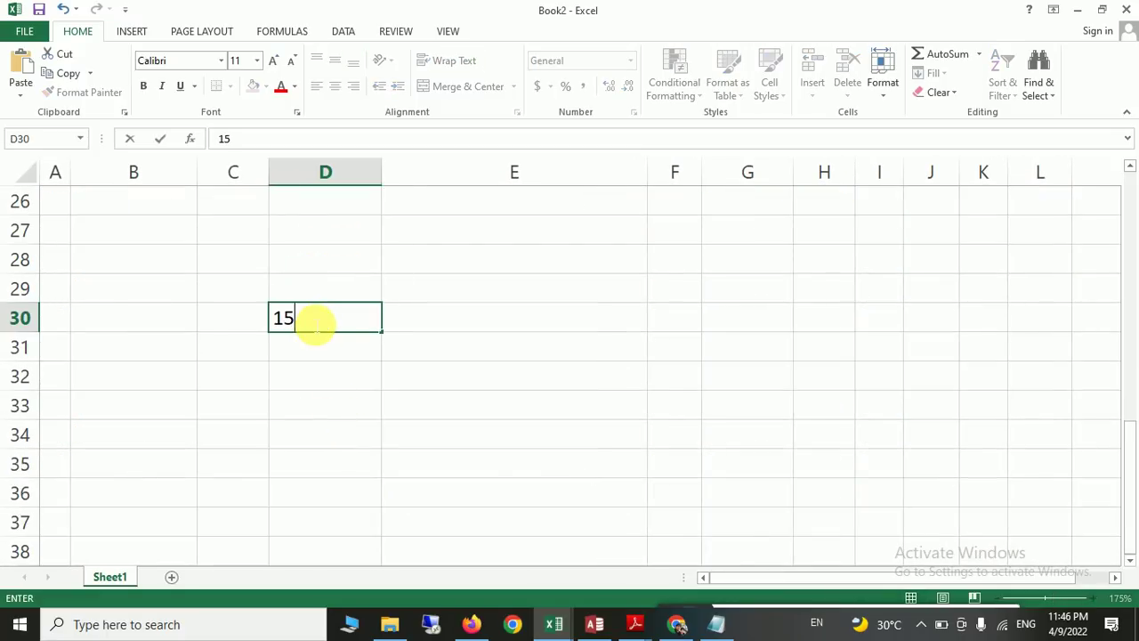
key("Tab")
type("UNR")
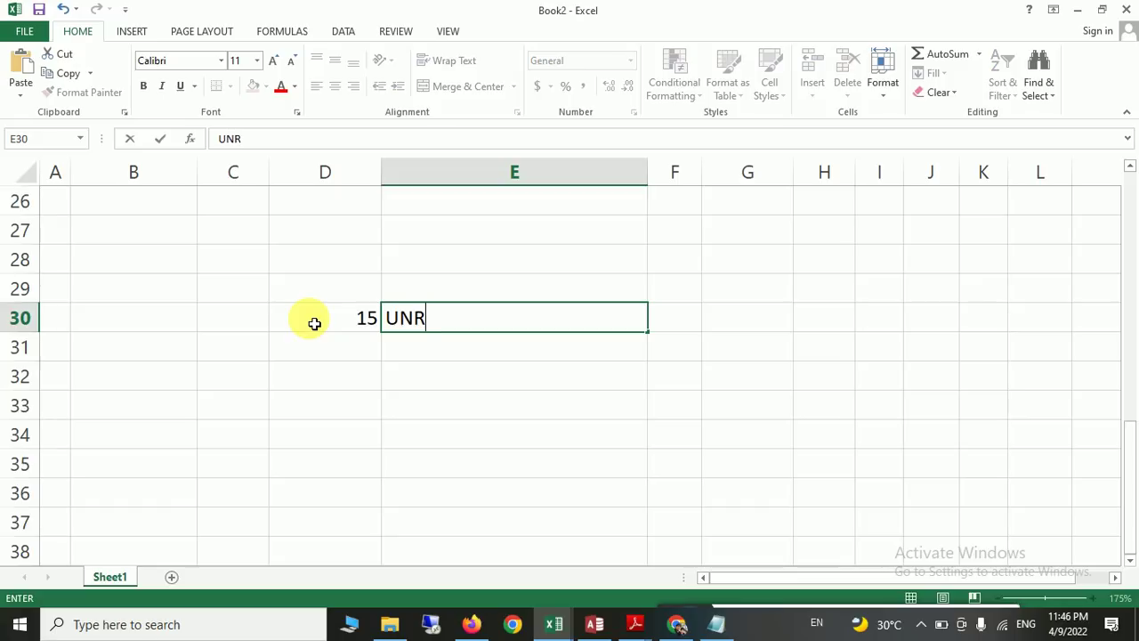
left_click(314, 323)
key("Return")
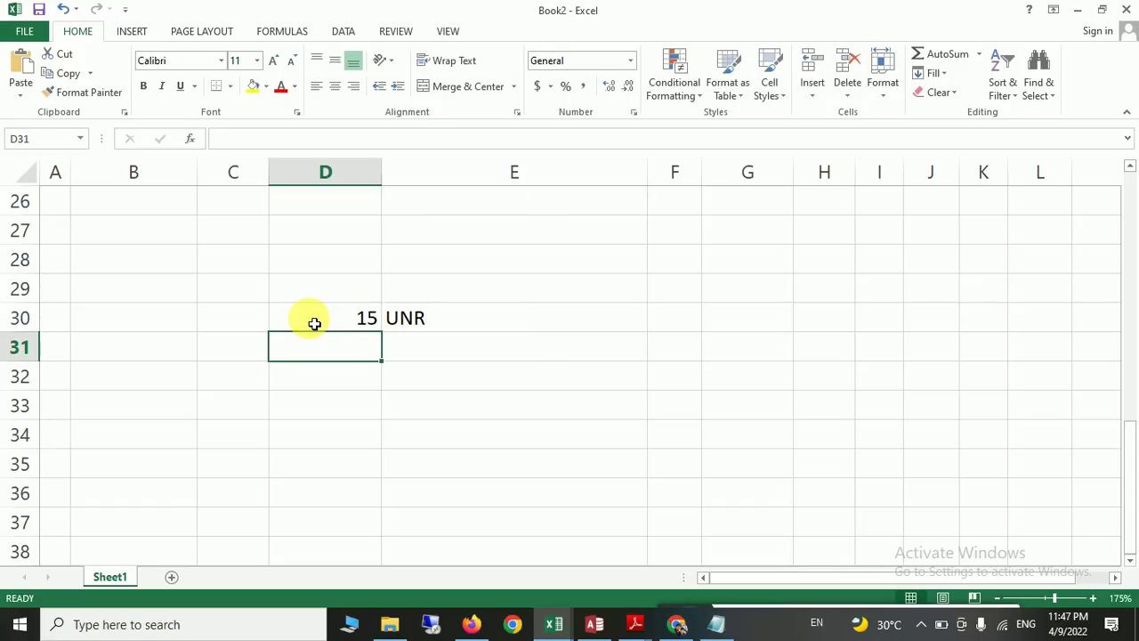
- Enter 1 in cell D31 and LOC in cell E31
type("1")
key("Tab")
type("LO")
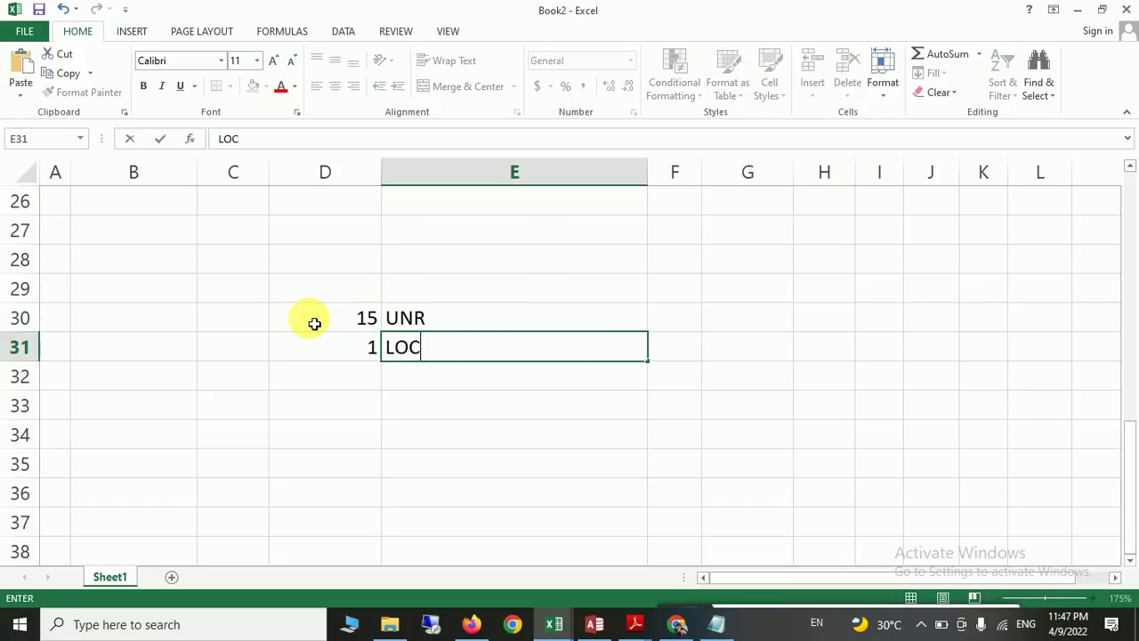
key("Return")
key("Return")
- Enter 7 in cell D33 and LOC in cell E33, leaving row 32 blank
key("Left")
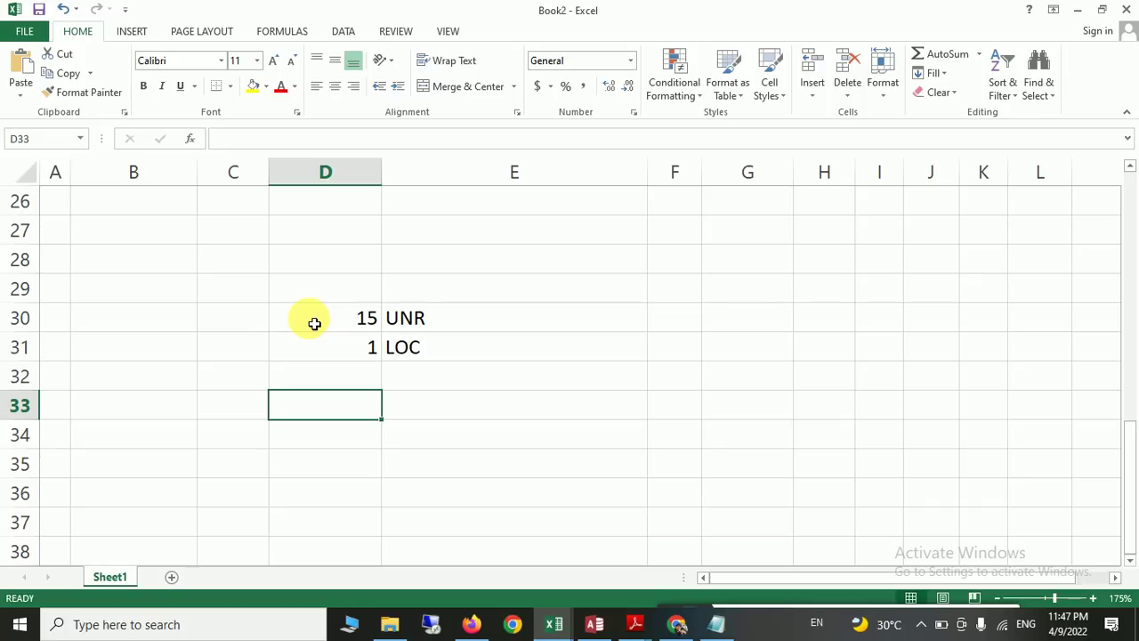
type("7")
key("Right")
type("LO")
key("Return")
- Enter 9 in D34 and UNR in E34, and make the summary block D30:E34 bold
key("Left")
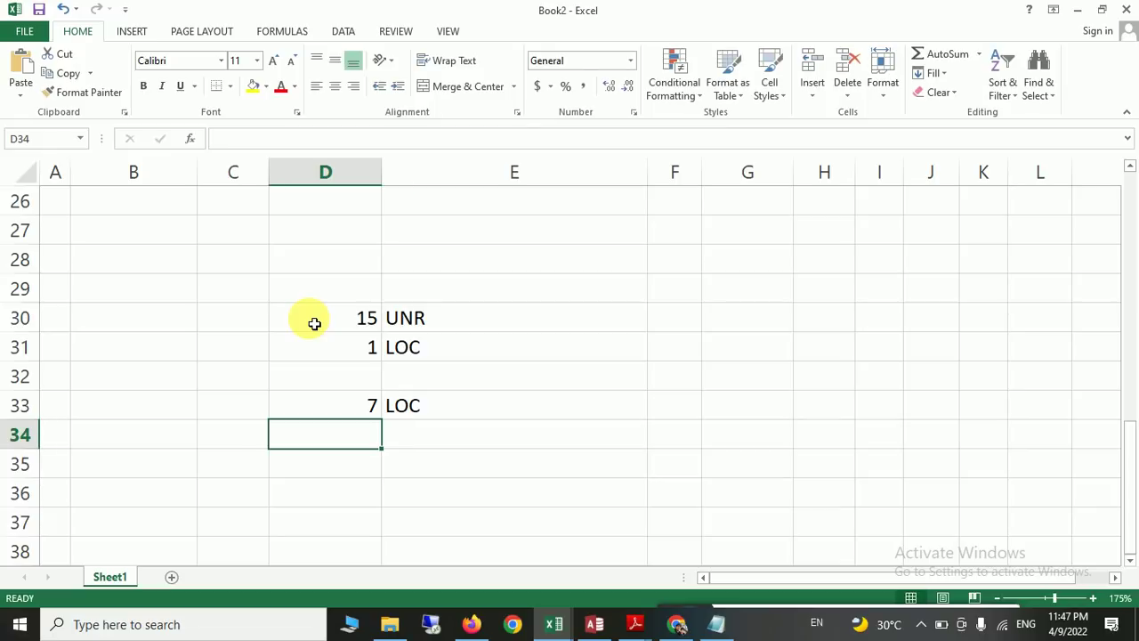
type("9")
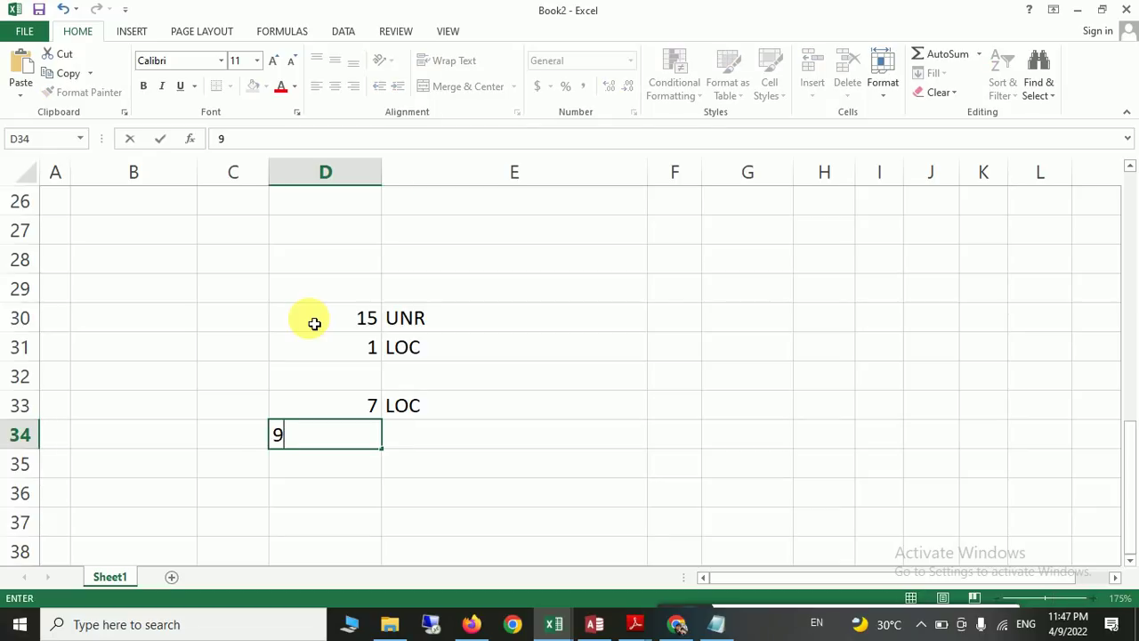
left_click(462, 433)
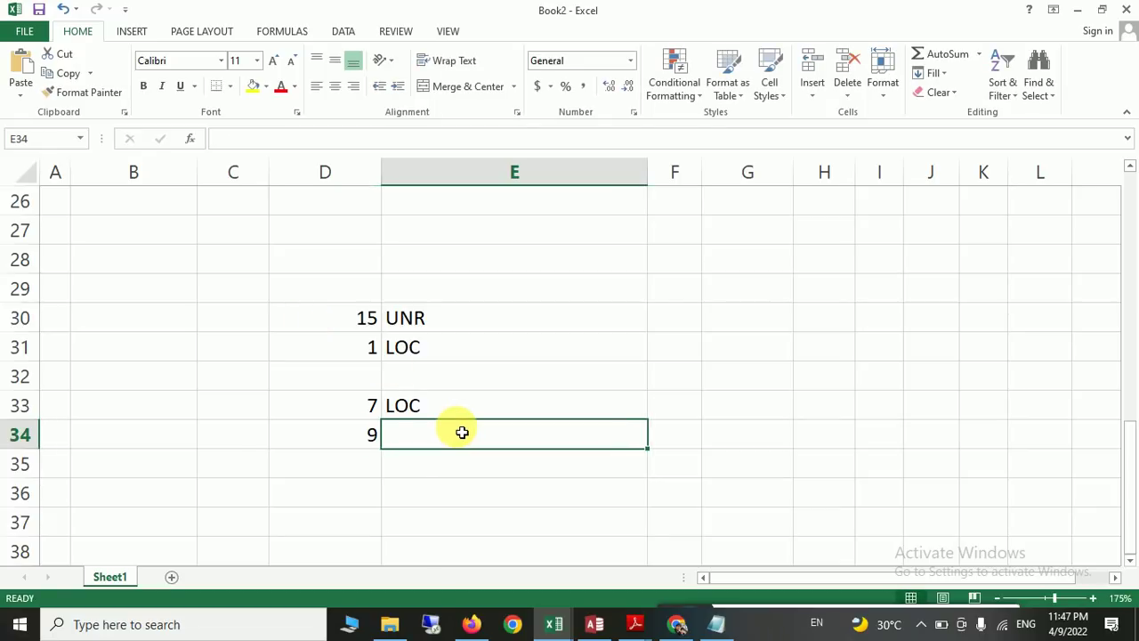
type("UNR")
key("Return")
left_click_drag(368, 315, 403, 437)
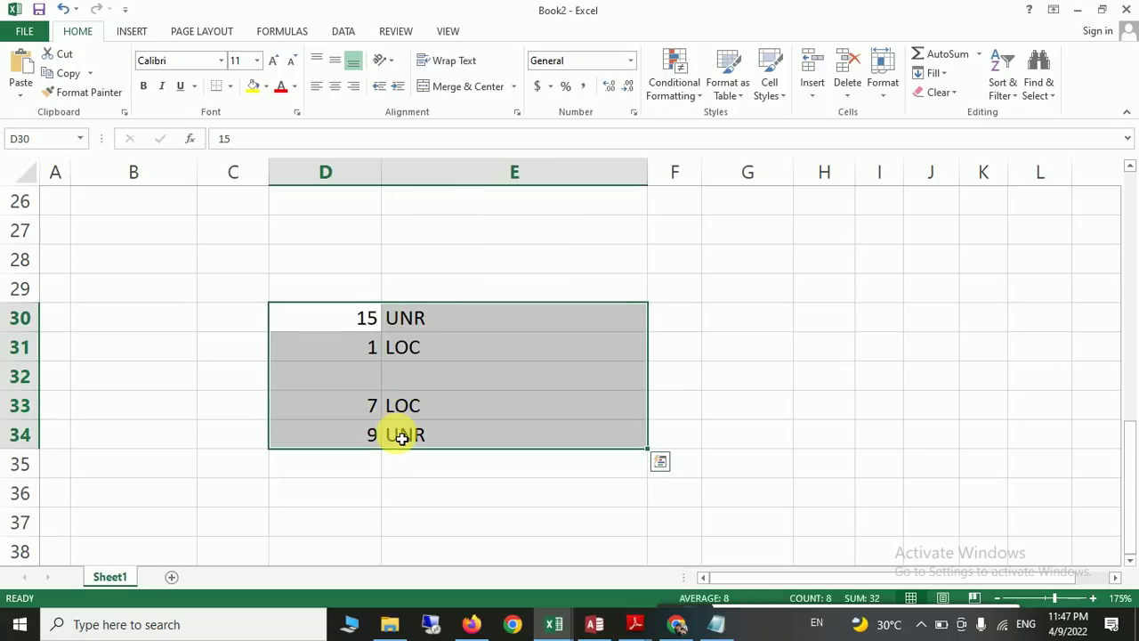
key("ctrl+b")
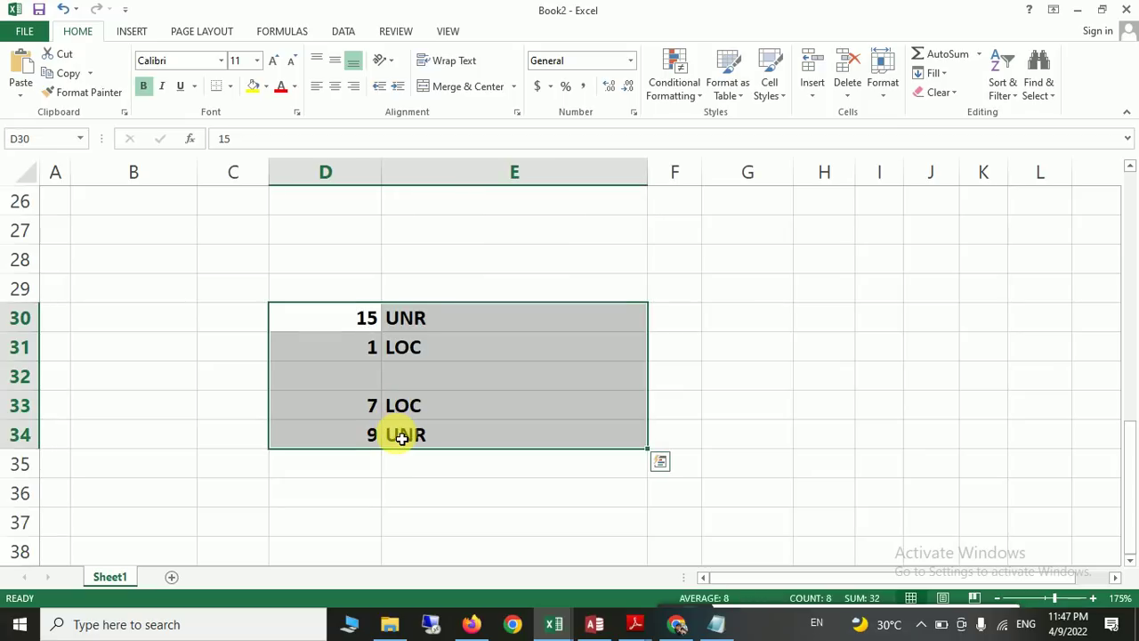
- Switch to the 93 UPGRADE workbook, circle the highlighted MEDI candidate's roll numbers in rows 31 to 34, and add a tick beside them
left_click(554, 623)
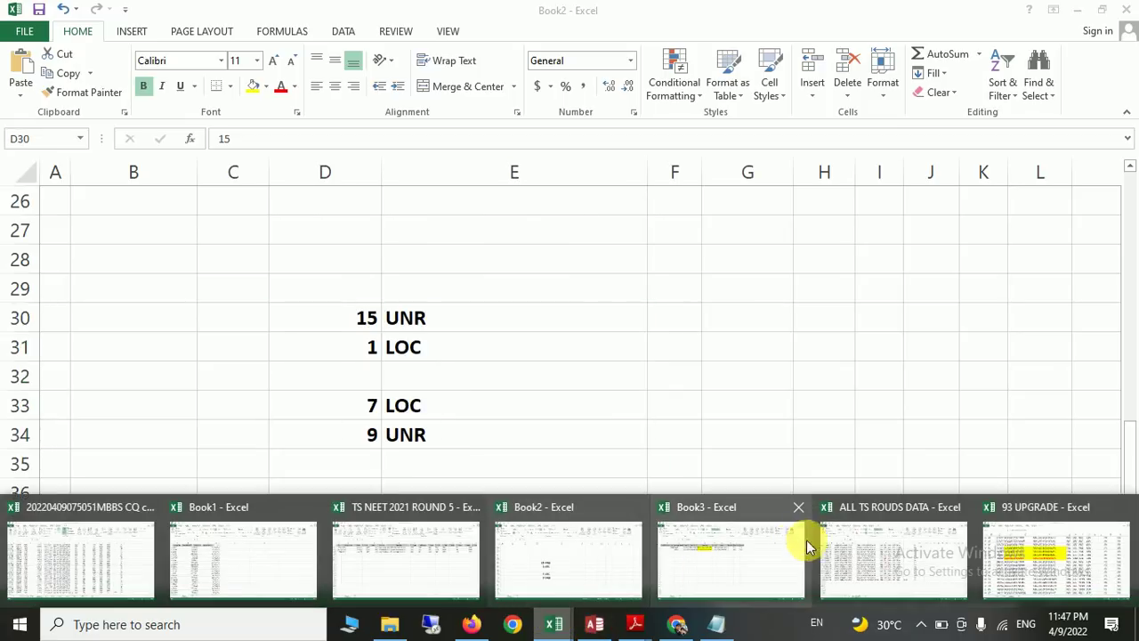
left_click(1007, 545)
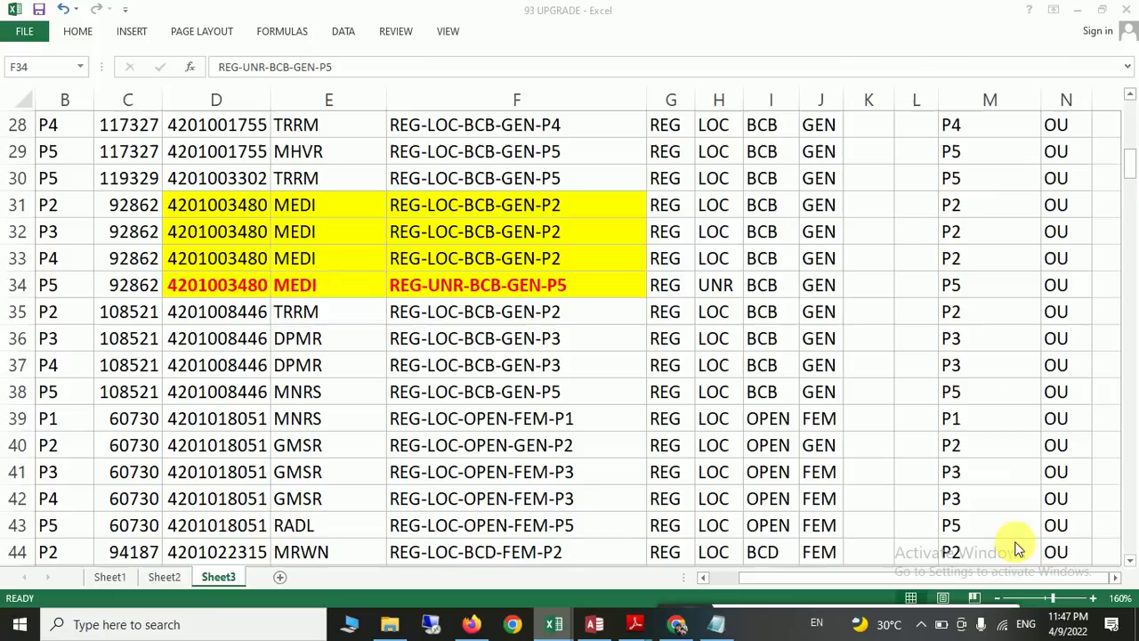
left_click(211, 235)
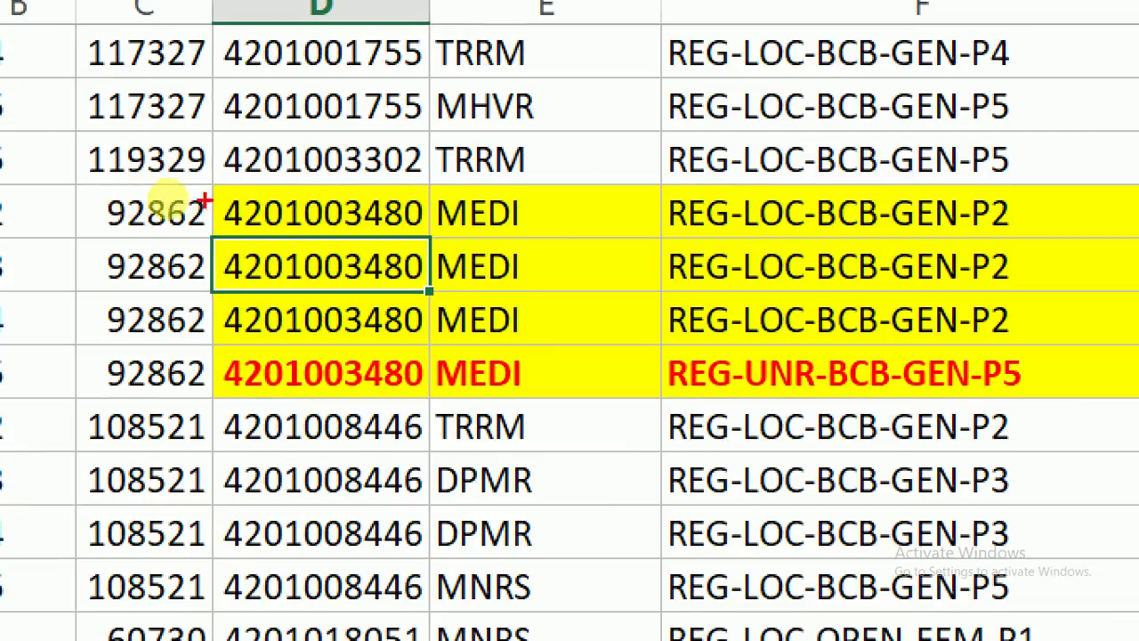
mouse_move(166, 188)
left_mouse_down()
mouse_move(196, 183)
mouse_move(293, 475)
mouse_move(436, 213)
left_mouse_up()
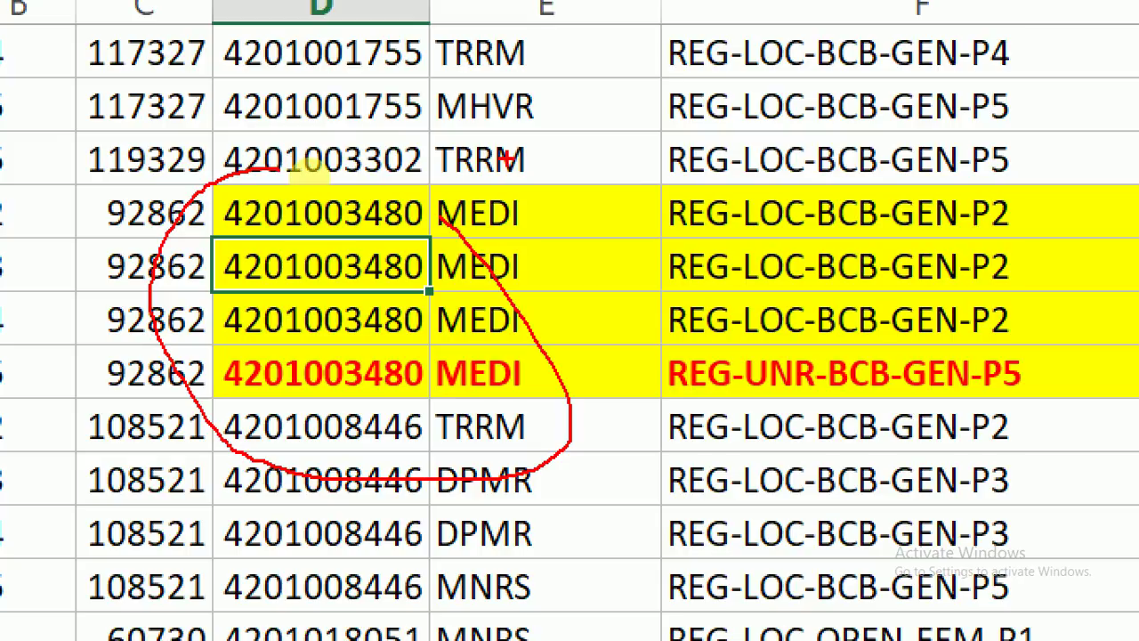
left_click_drag(605, 211, 698, 131)
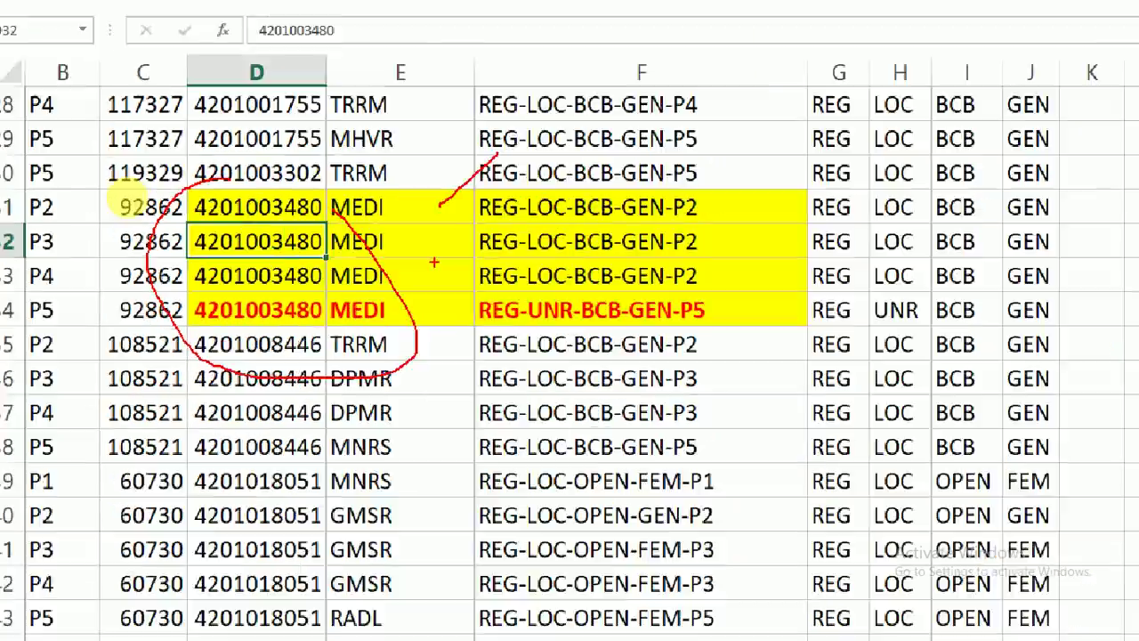
- Review the next highlighted upgrade groups on Sheet3 and select the KMNI college codes in rows 88 to 92
scroll(389, 321, "down", 3)
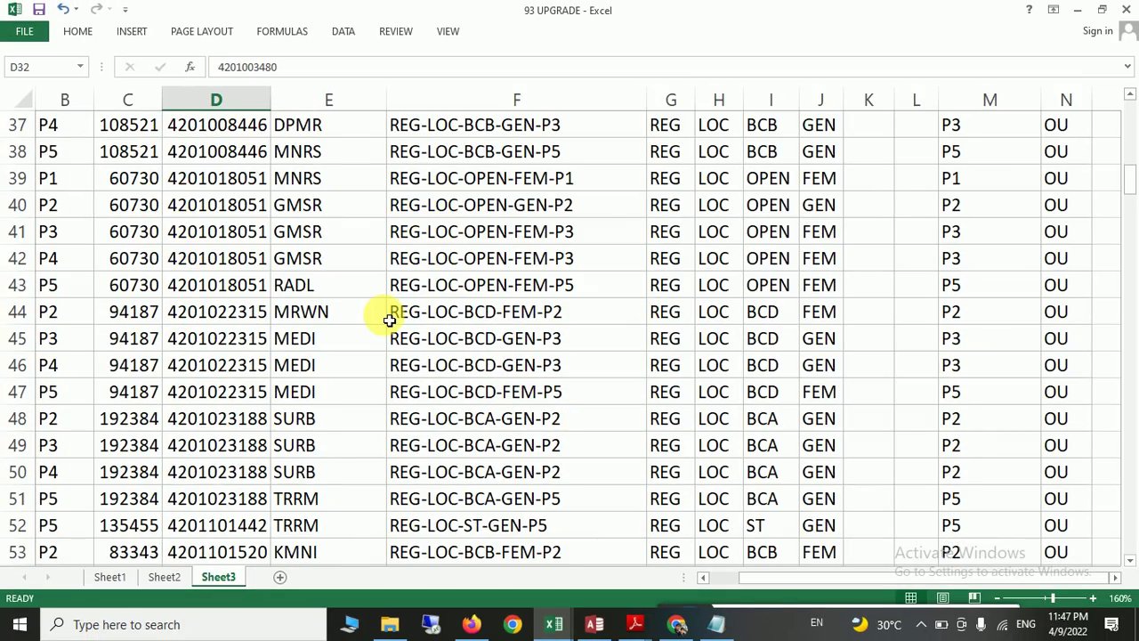
scroll(389, 321, "down", 11)
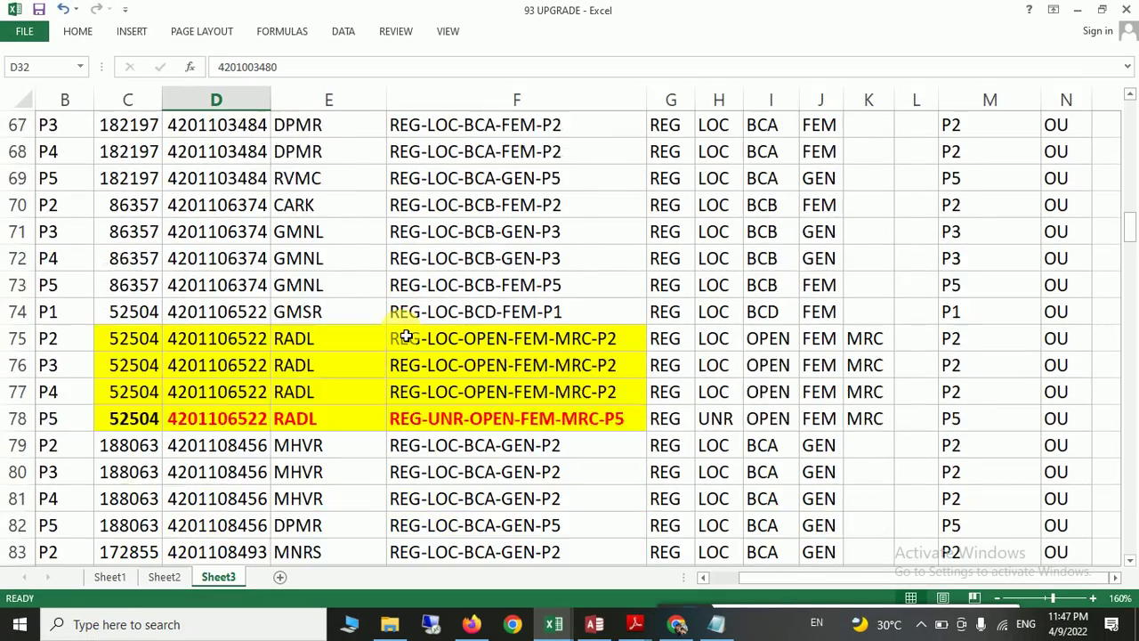
scroll(407, 337, "down", 2)
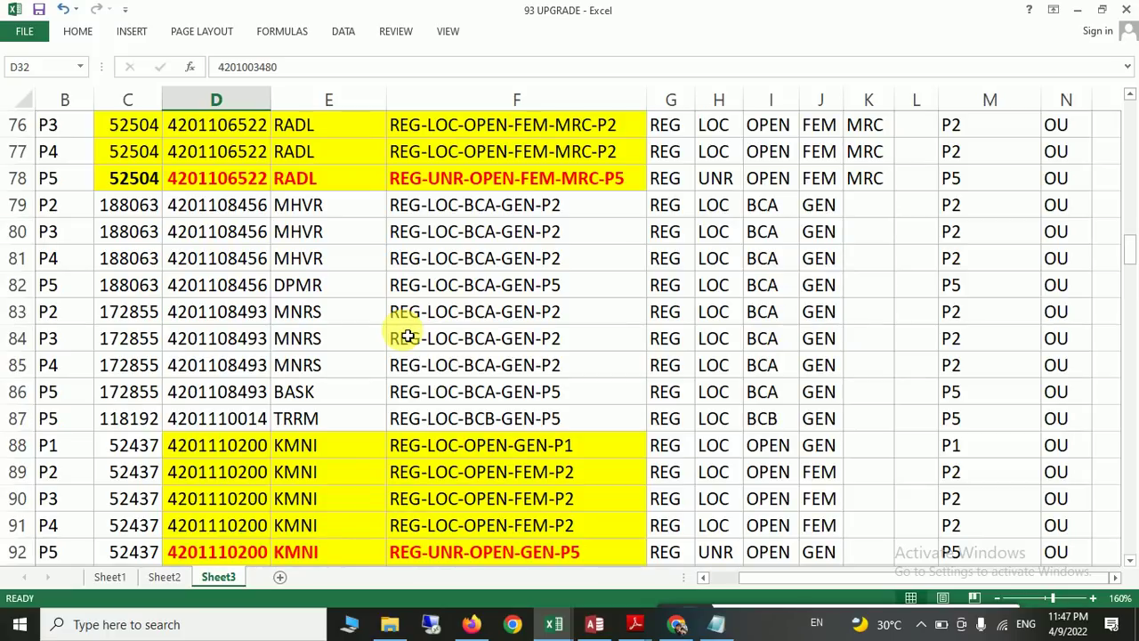
scroll(582, 367, "down", 3)
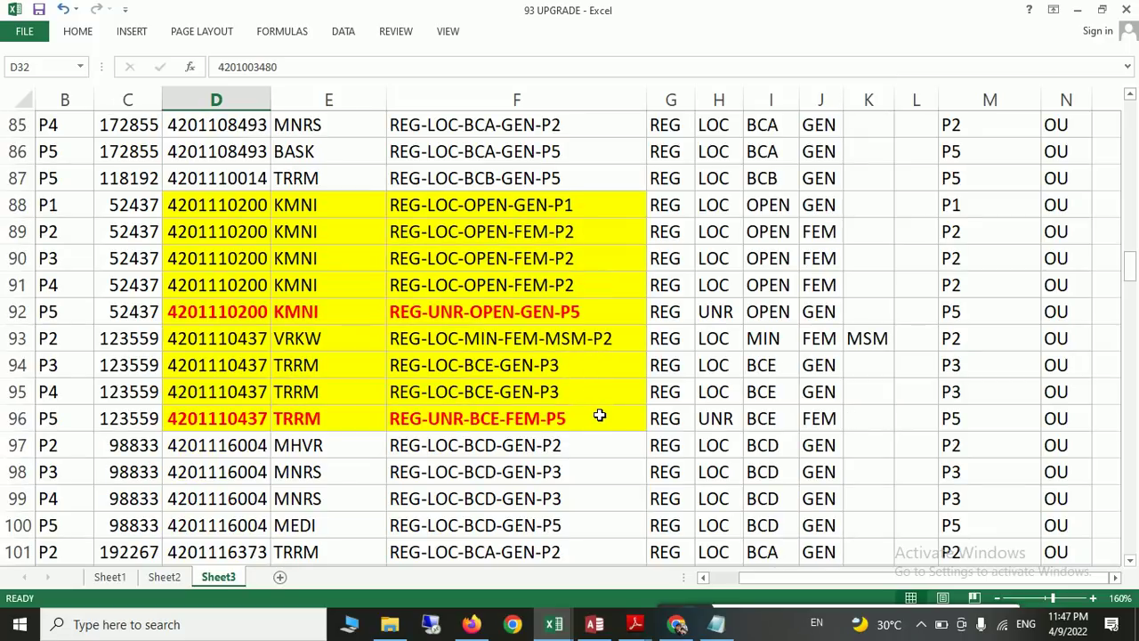
left_click_drag(300, 211, 328, 319)
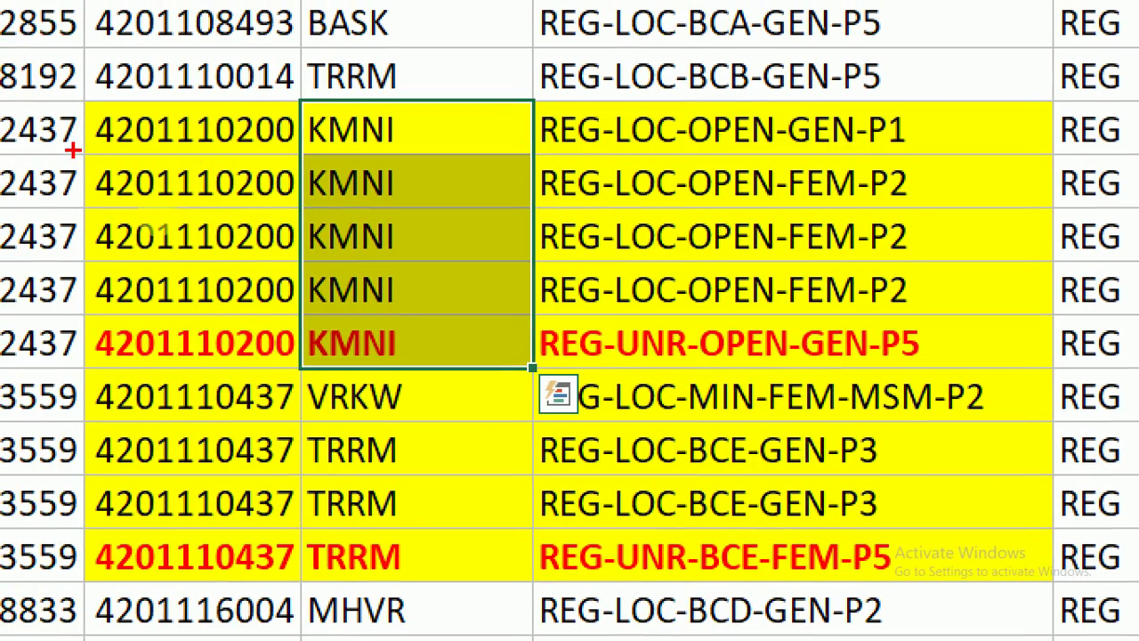
- Underline the KMNI candidate's roll number in row 88, tick the seat categories in rows 88 to 90, and clear the marks
left_click_drag(84, 155, 165, 158)
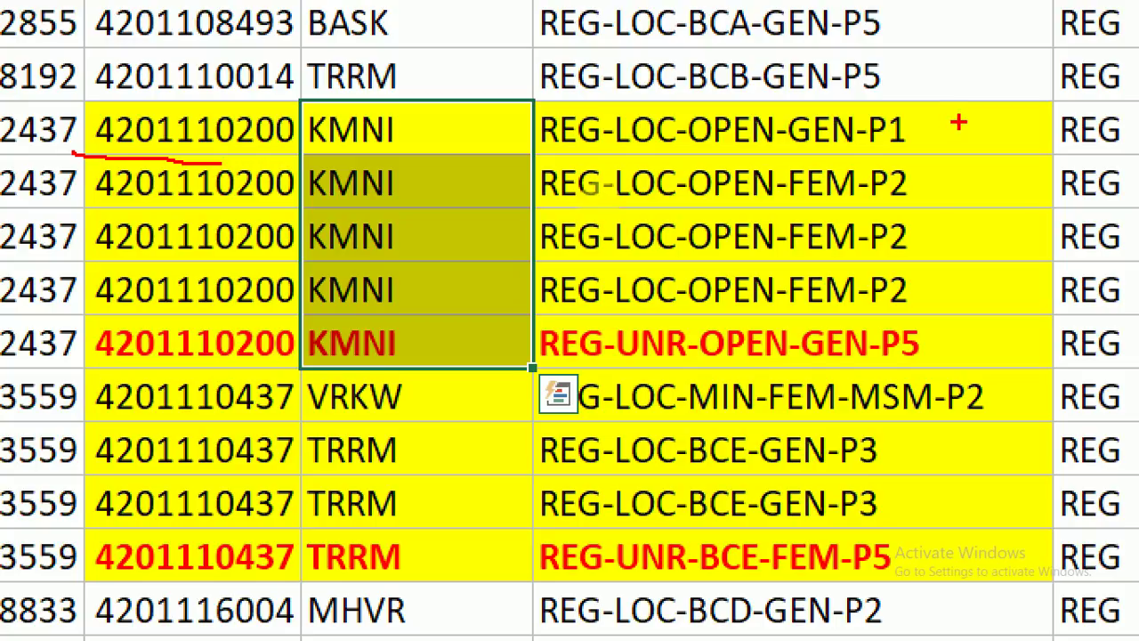
left_click_drag(922, 111, 1046, 22)
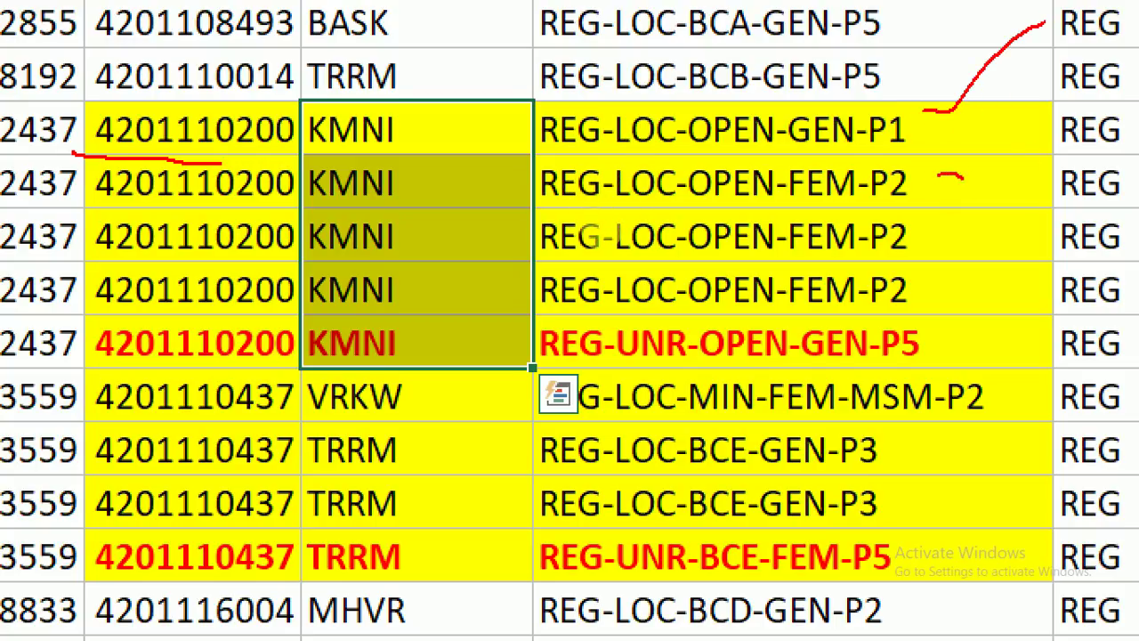
left_click_drag(952, 177, 1061, 80)
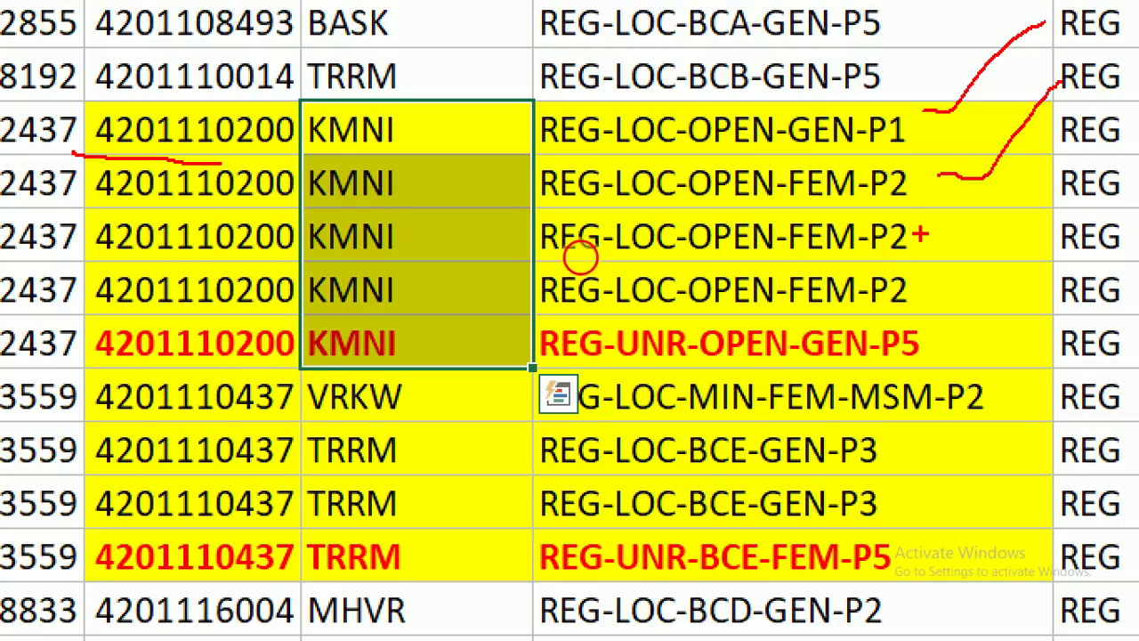
left_click_drag(919, 234, 985, 180)
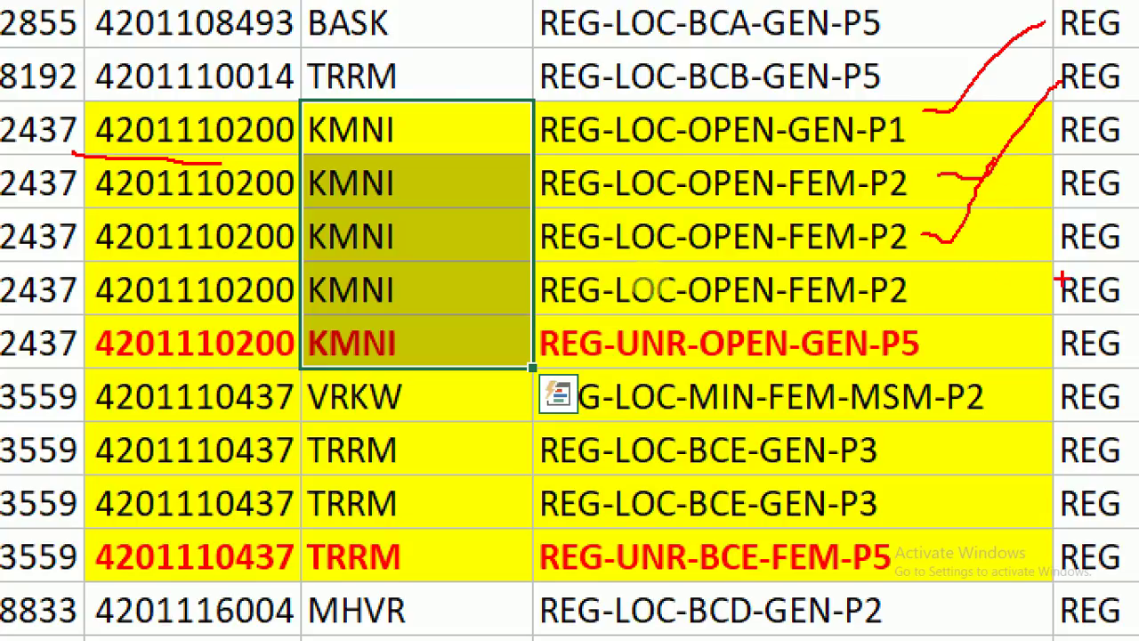
key("Escape")
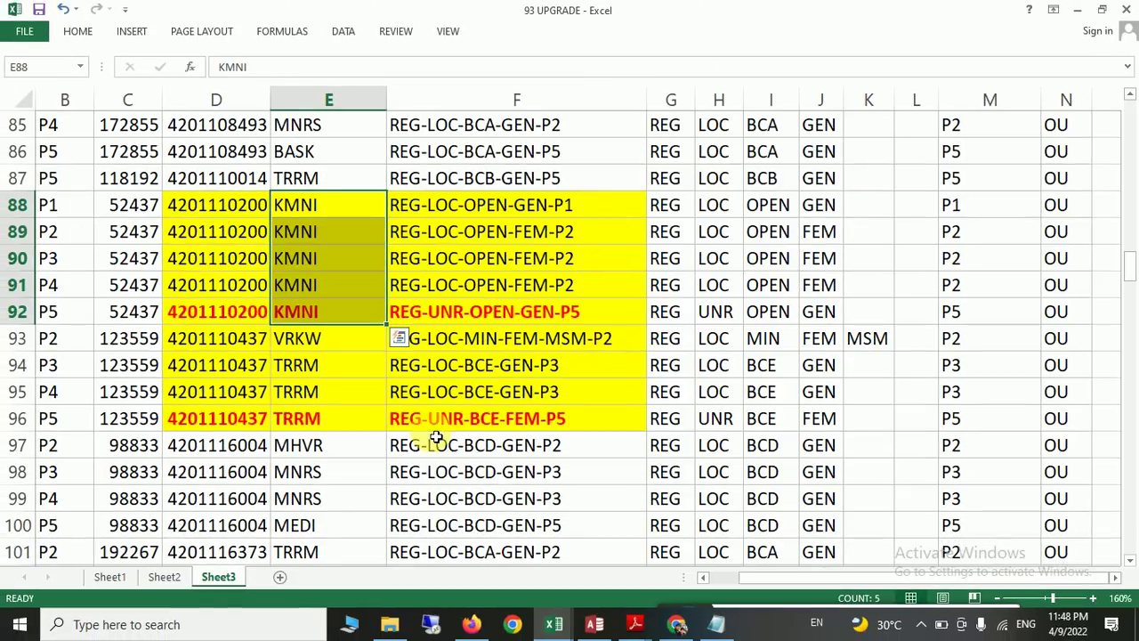
- Select B88:F91 and draw curves linking phases P1 to P4 to their LOC-OPEN seats, ticking the P1 and P2 rows
left_click_drag(796, 578, 774, 577)
left_click_drag(141, 215, 510, 293)
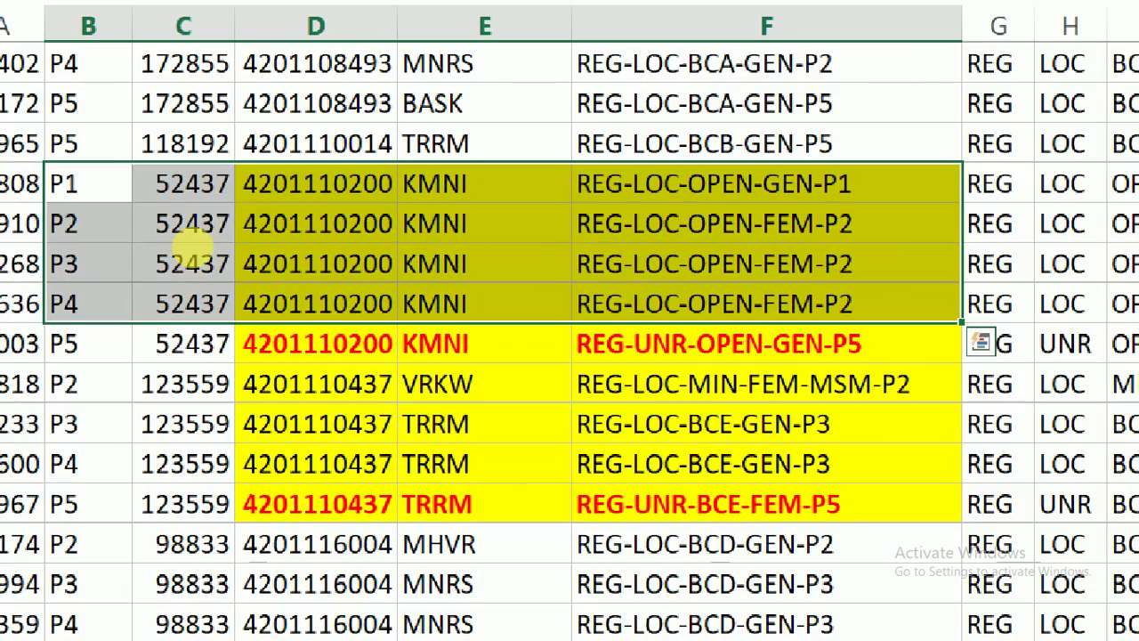
mouse_move(104, 174)
left_mouse_down()
mouse_move(197, 93)
mouse_move(668, 122)
mouse_move(698, 169)
left_mouse_up()
mouse_move(858, 185)
left_mouse_down()
mouse_move(882, 192)
mouse_move(975, 102)
left_mouse_up()
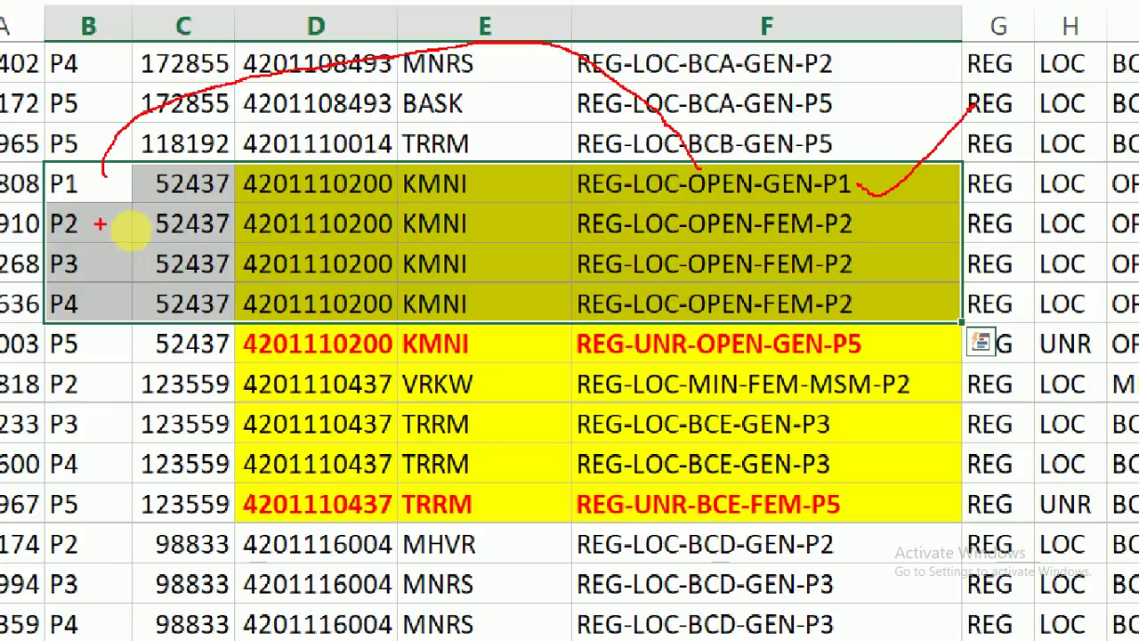
left_click_drag(91, 206, 614, 165)
mouse_move(868, 223)
left_mouse_down()
mouse_move(916, 218)
mouse_move(1015, 135)
left_mouse_up()
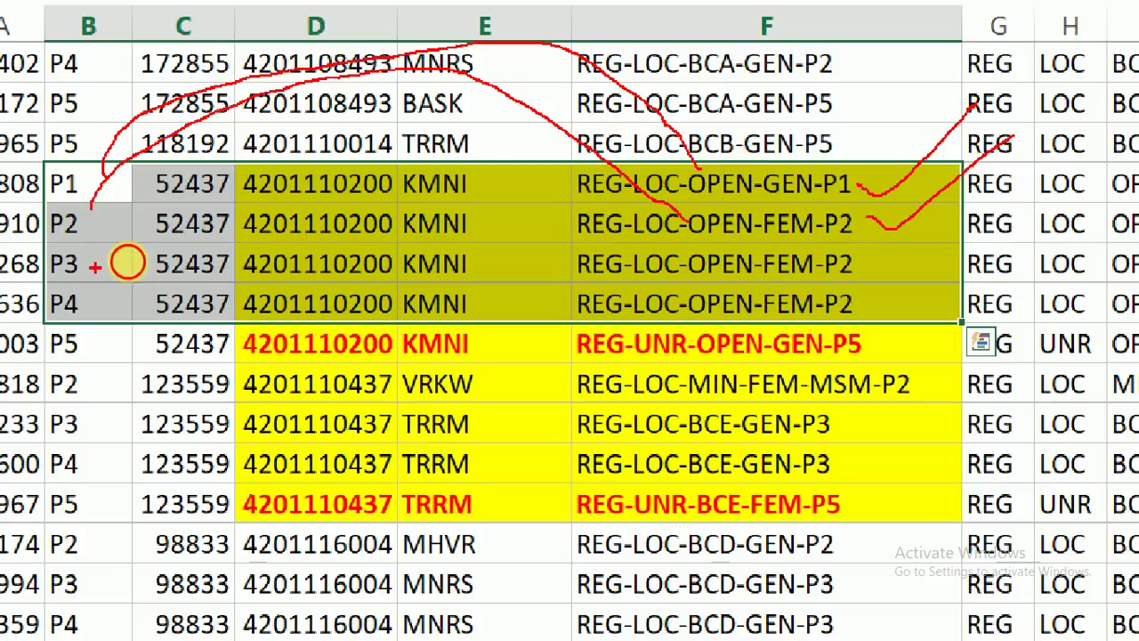
mouse_move(96, 266)
left_mouse_down()
mouse_move(205, 178)
mouse_move(462, 141)
mouse_move(730, 174)
mouse_move(895, 281)
mouse_move(917, 271)
mouse_move(887, 300)
left_mouse_up()
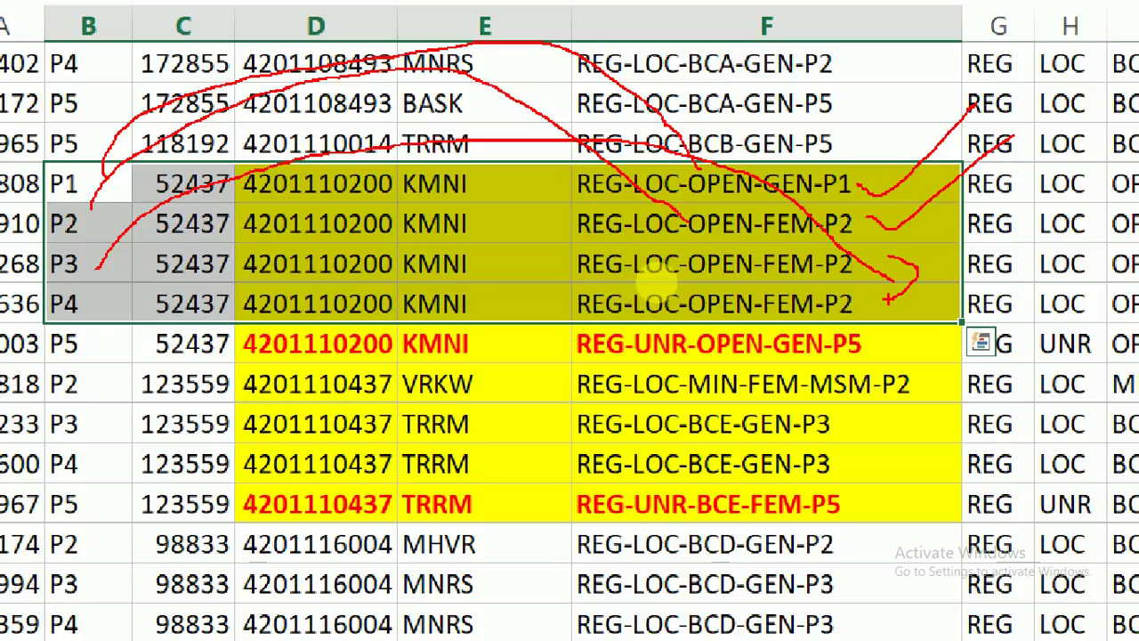
left_click_drag(116, 258, 102, 312)
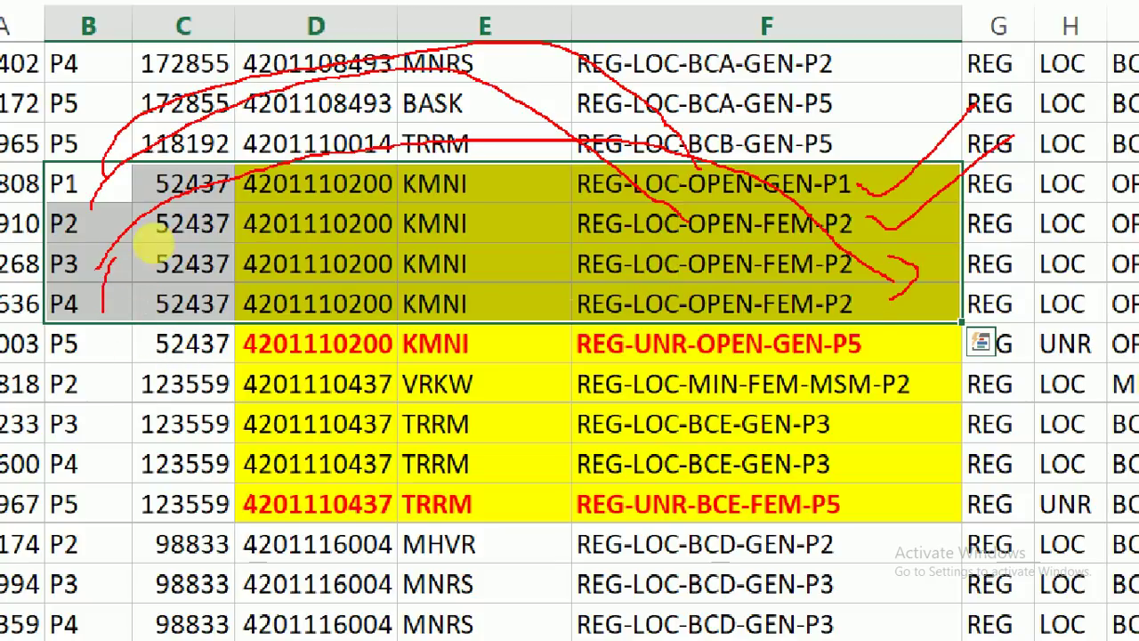
left_click_drag(156, 236, 708, 285)
- Circle P5 in row 92, mark the move from row 91 to the UNR-OPEN seat with a tick, and clear the drawing
mouse_move(108, 334)
left_mouse_down()
mouse_move(121, 340)
mouse_move(40, 352)
mouse_move(120, 336)
mouse_move(168, 343)
left_mouse_up()
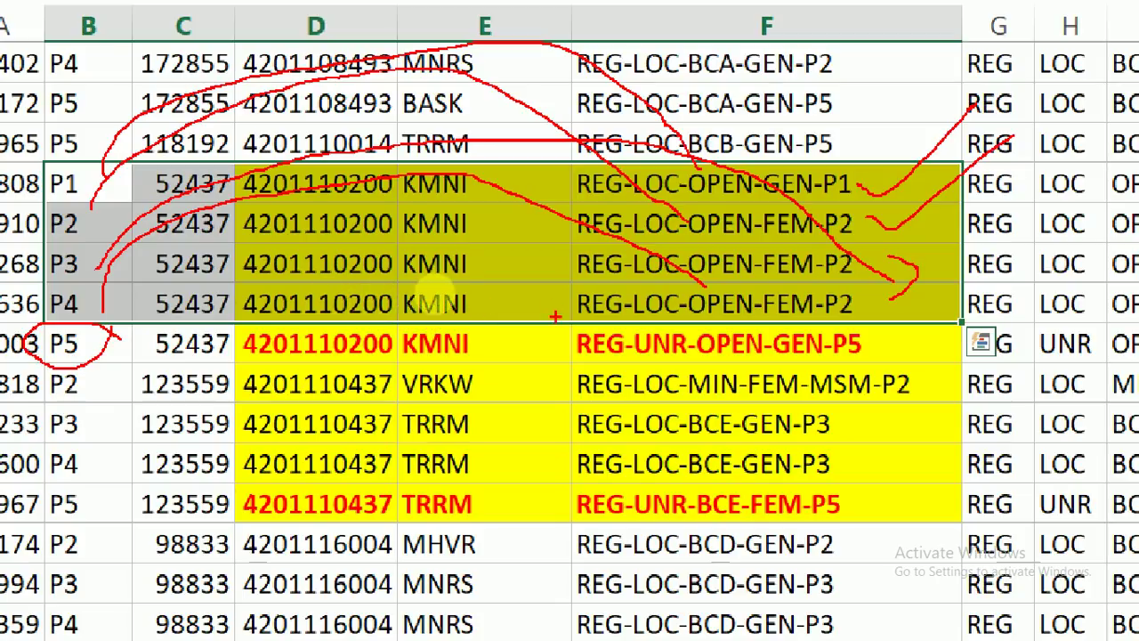
mouse_move(583, 292)
left_mouse_down()
mouse_move(522, 287)
mouse_move(511, 322)
mouse_move(544, 348)
left_mouse_up()
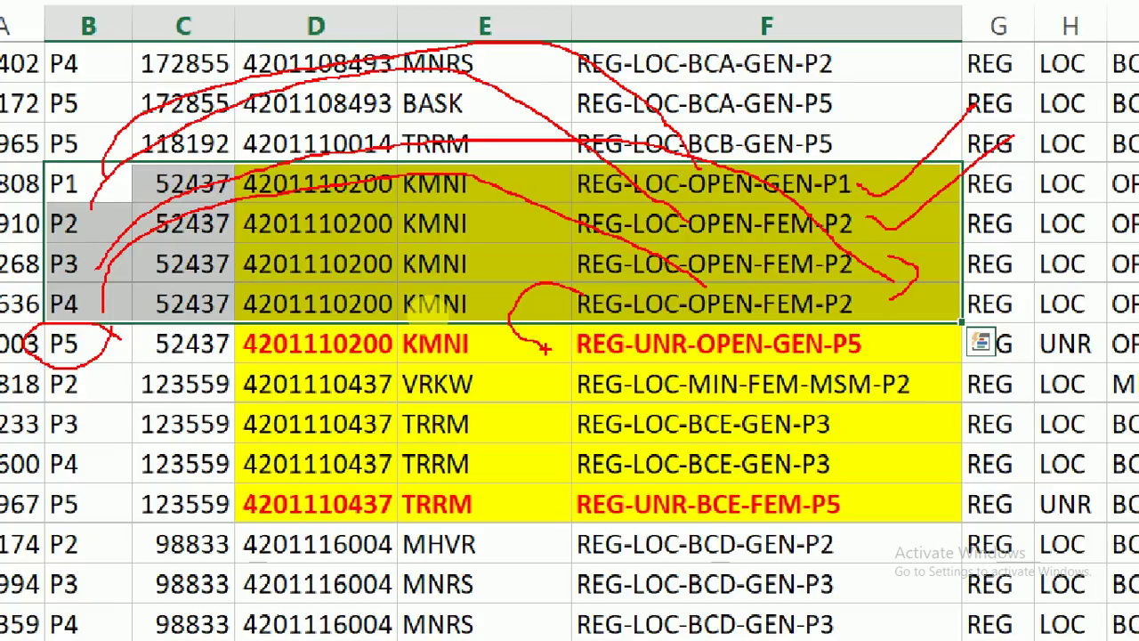
left_click_drag(918, 349, 1021, 300)
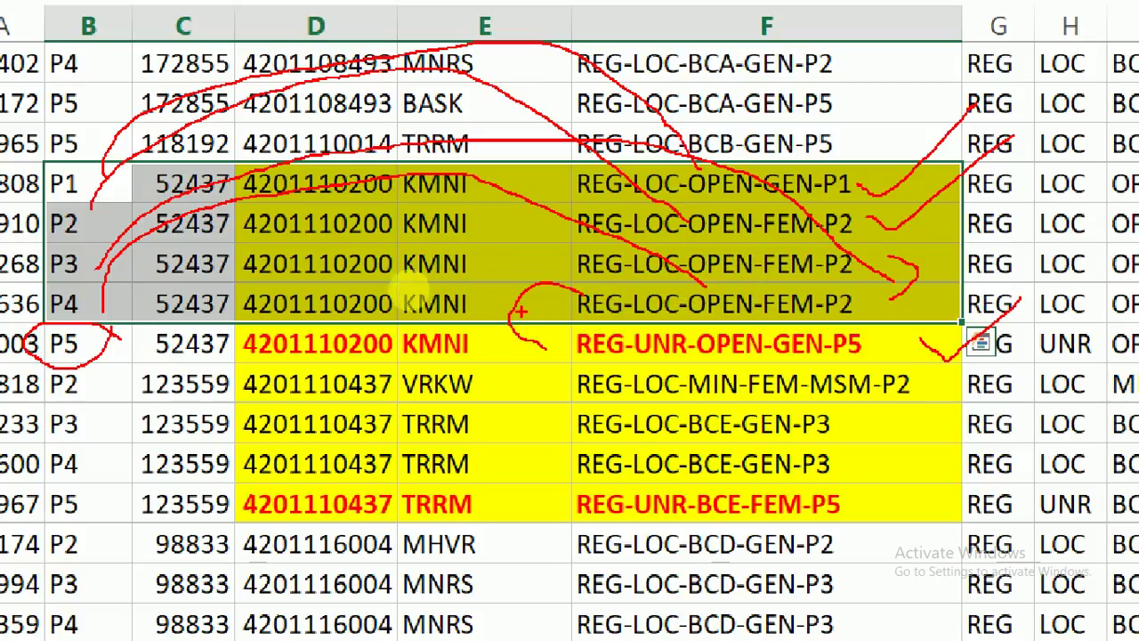
mouse_move(470, 297)
left_mouse_down()
mouse_move(505, 299)
mouse_move(514, 266)
left_mouse_up()
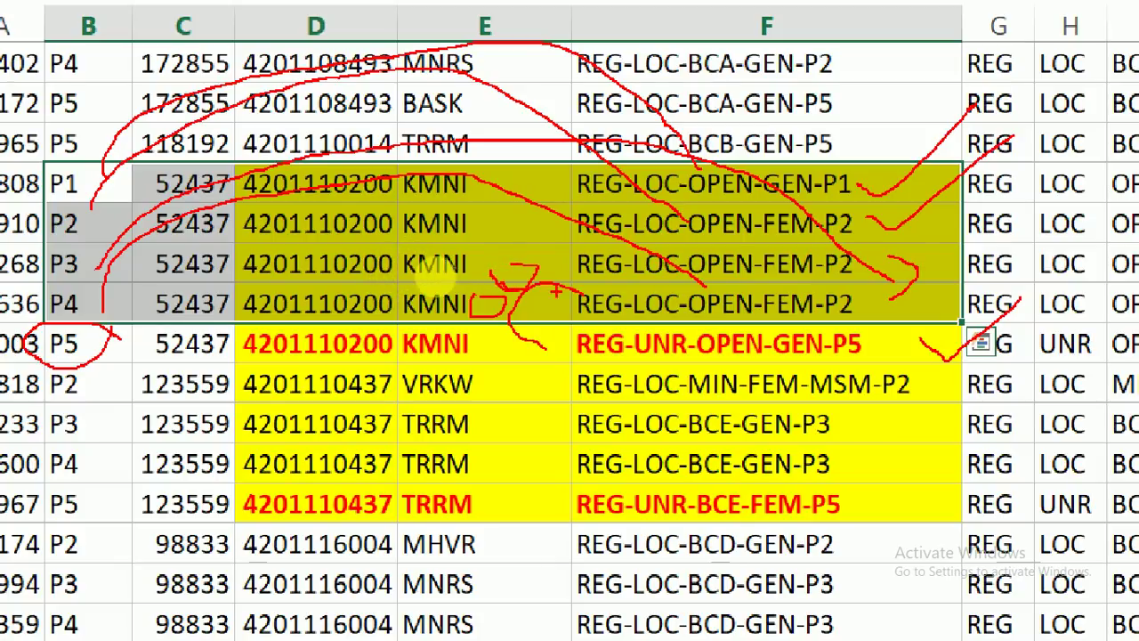
key("Escape")
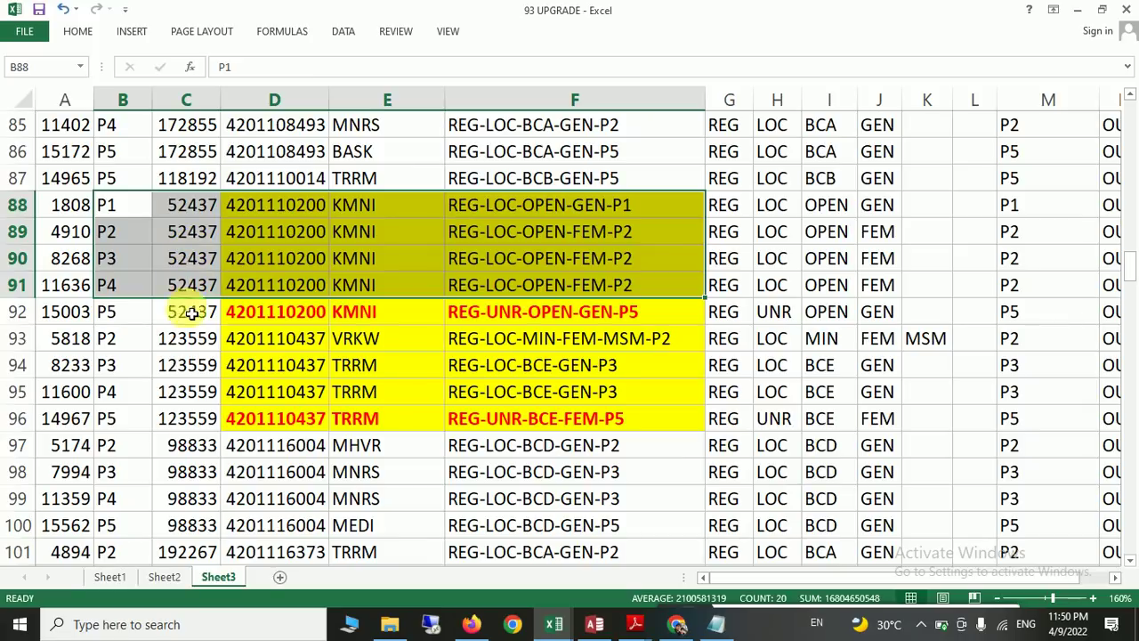
- Go to the highlighted MLRD and GMNL group in rows 107 to 110 and tick the first MLRD entry
left_click(374, 476)
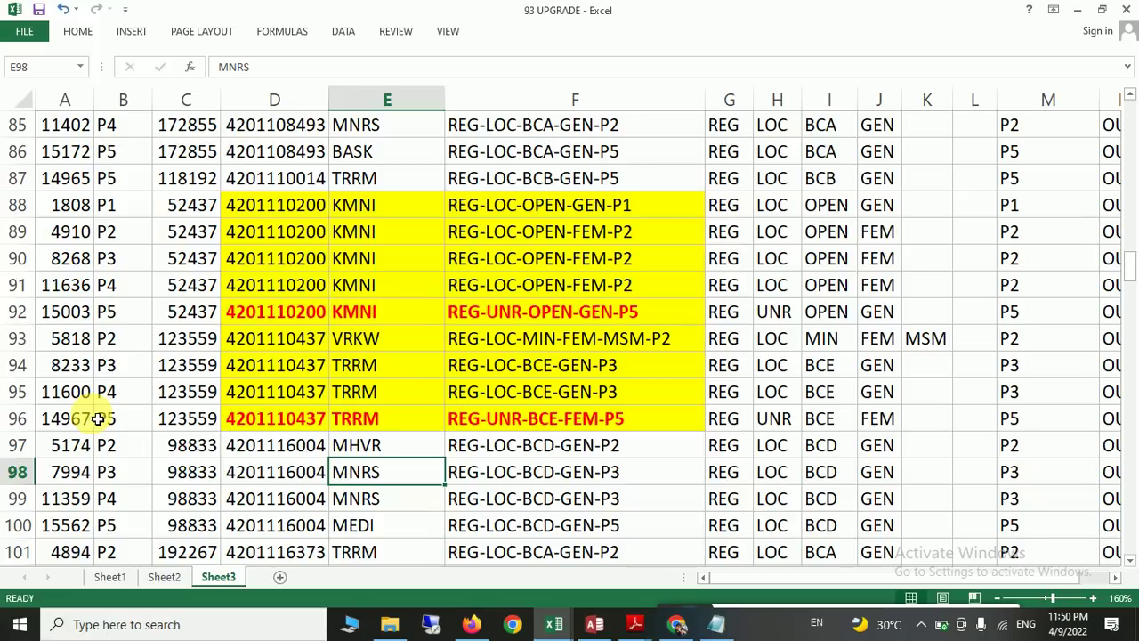
scroll(229, 344, "down", 5)
scroll(584, 416, "down", 1)
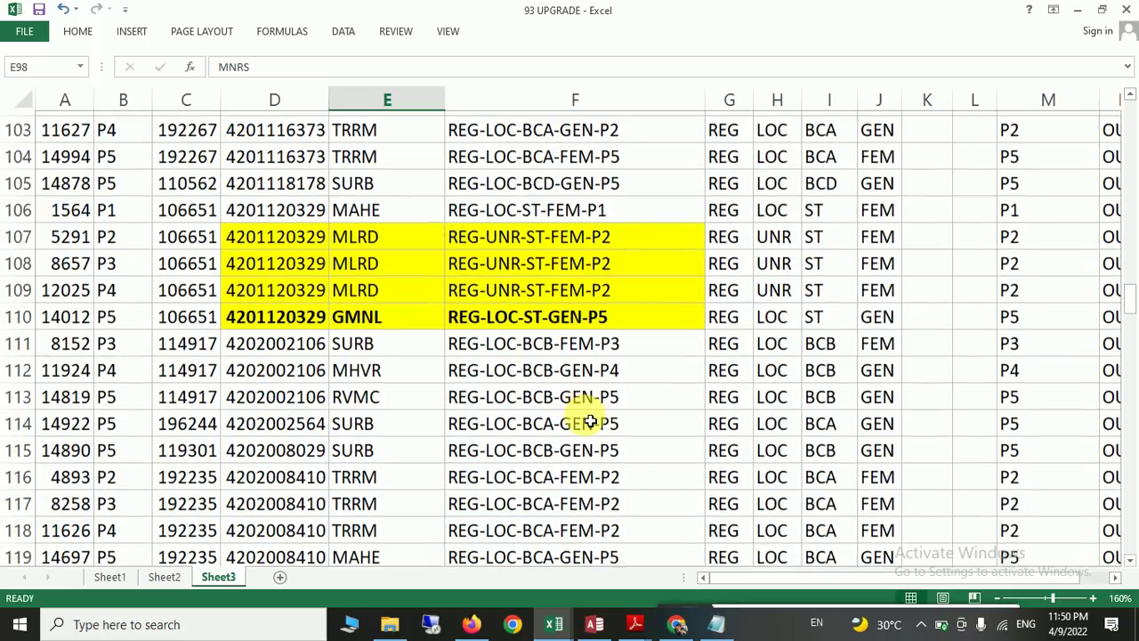
left_click(545, 400)
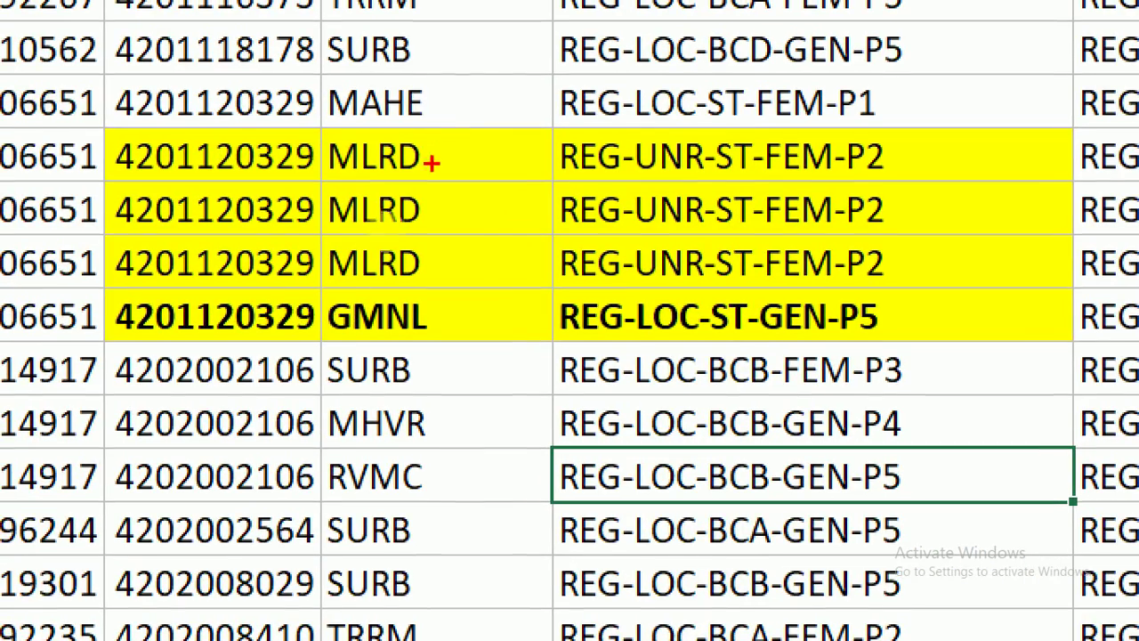
left_click_drag(442, 145, 545, 94)
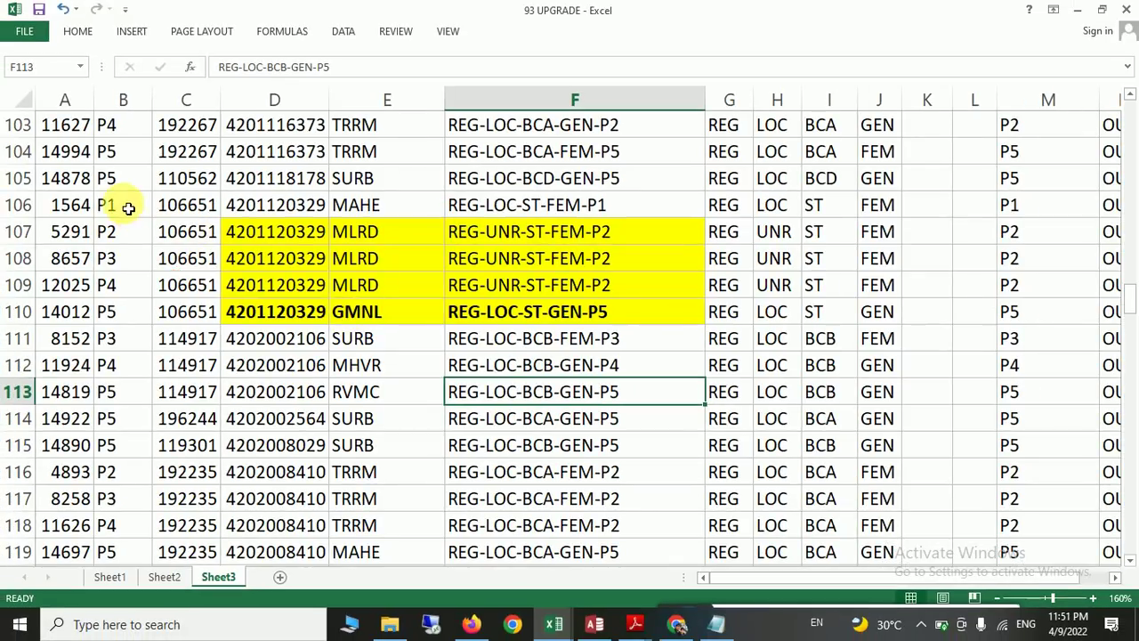
- Select B106:F110 and add ticks beside the MAHE college, the row 107 UNR-ST seat and the MLRD entries in rows 108 and 109
left_click_drag(120, 204, 615, 313)
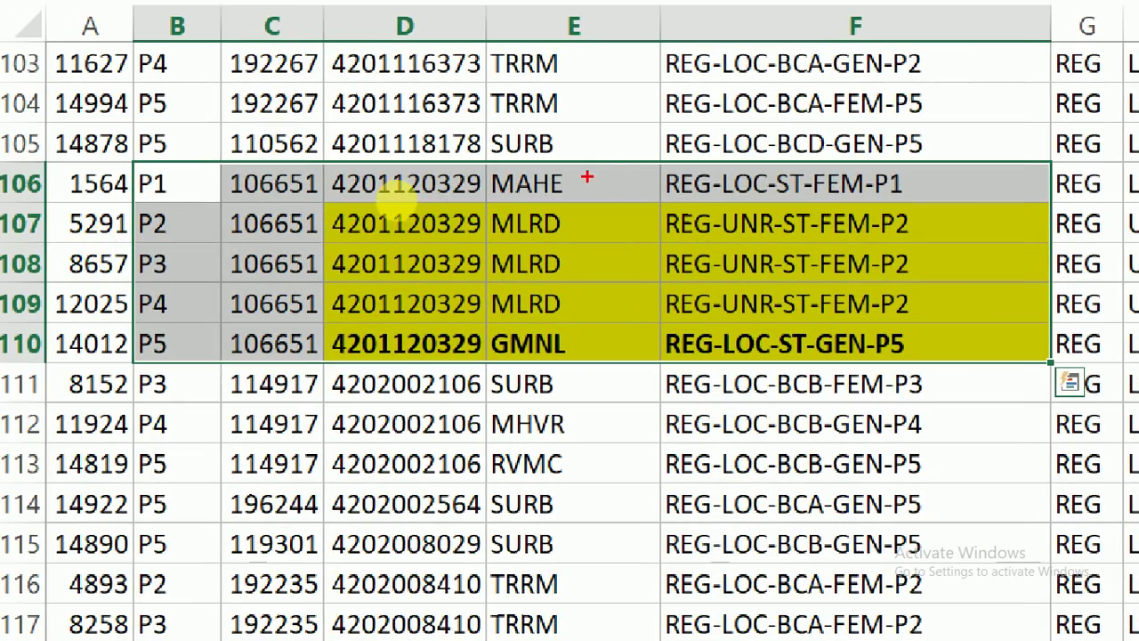
left_click_drag(588, 177, 661, 106)
mouse_move(935, 214)
left_mouse_down()
mouse_move(982, 197)
mouse_move(1025, 147)
left_mouse_up()
left_click_drag(583, 259, 663, 208)
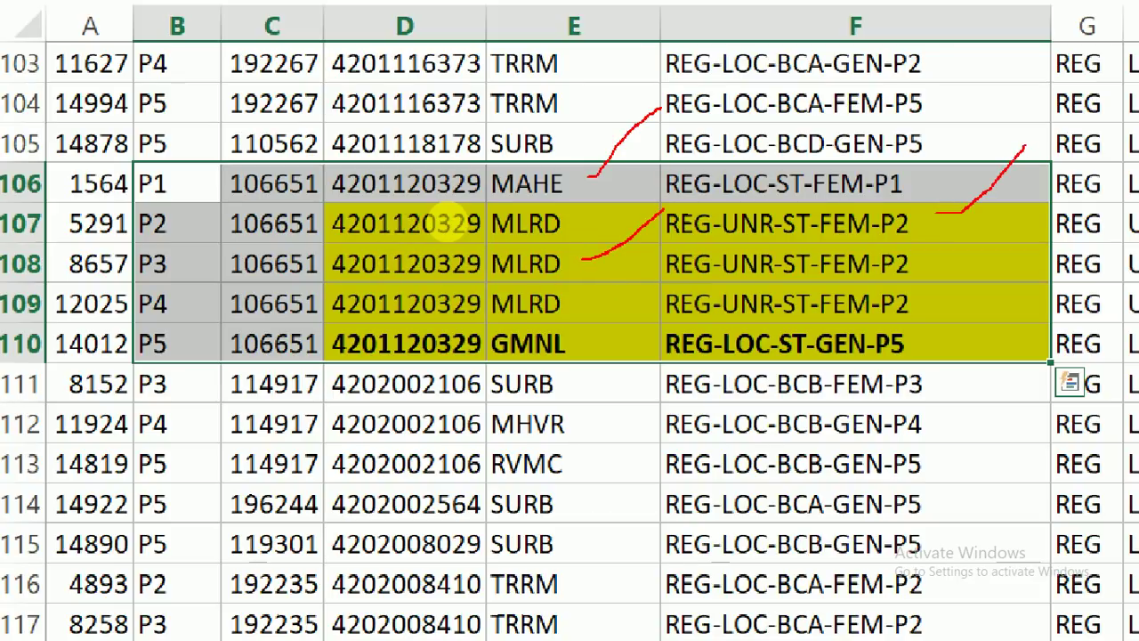
mouse_move(587, 301)
left_mouse_down()
mouse_move(605, 297)
mouse_move(654, 240)
left_mouse_up()
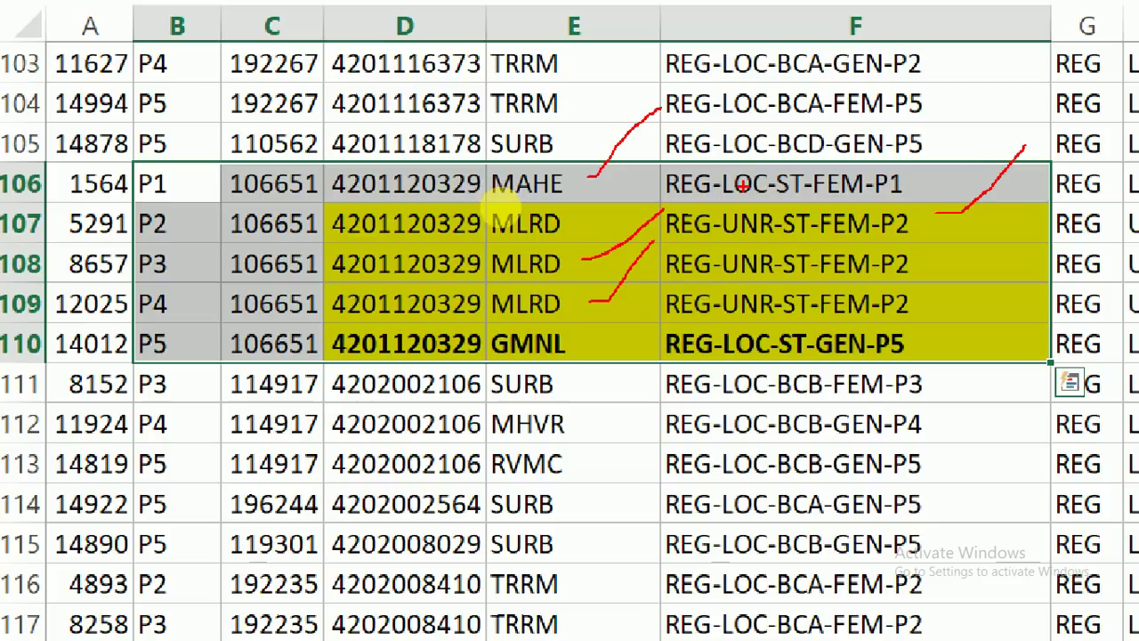
- Draw arrows tracing the ST candidate's seats through rows 106 to 109, mark the move to LOC at GMNL in row 110, and clear the drawing
mouse_move(808, 178)
left_mouse_down()
mouse_move(988, 151)
mouse_move(914, 234)
mouse_move(922, 260)
mouse_move(967, 287)
mouse_move(925, 305)
left_mouse_up()
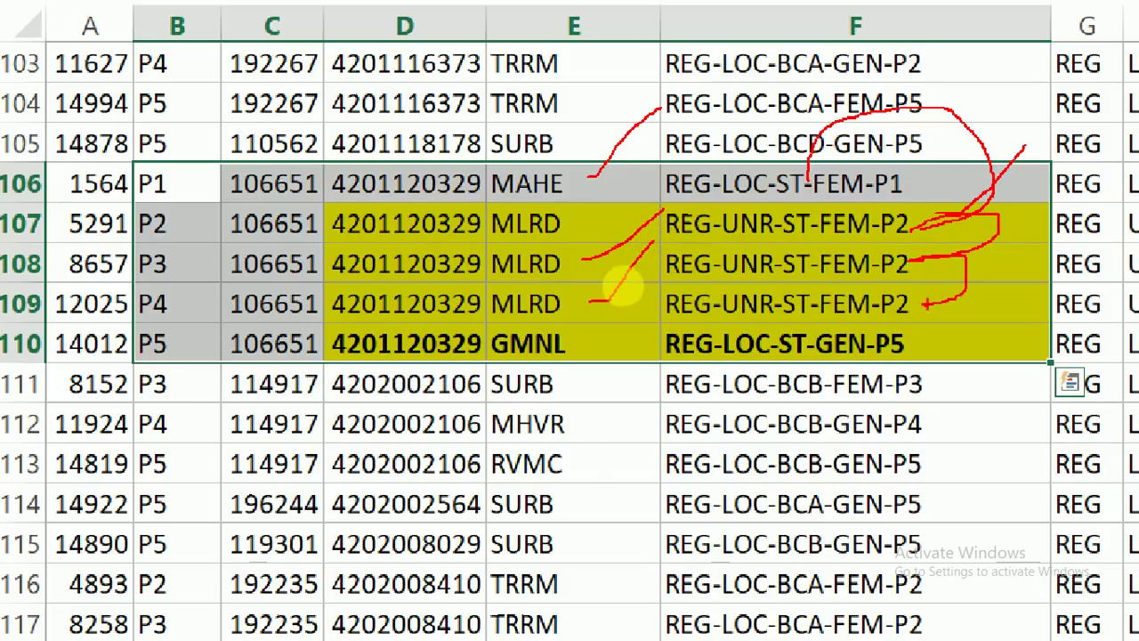
mouse_move(677, 298)
left_mouse_down()
mouse_move(606, 320)
mouse_move(614, 392)
mouse_move(668, 383)
mouse_move(706, 402)
left_mouse_up()
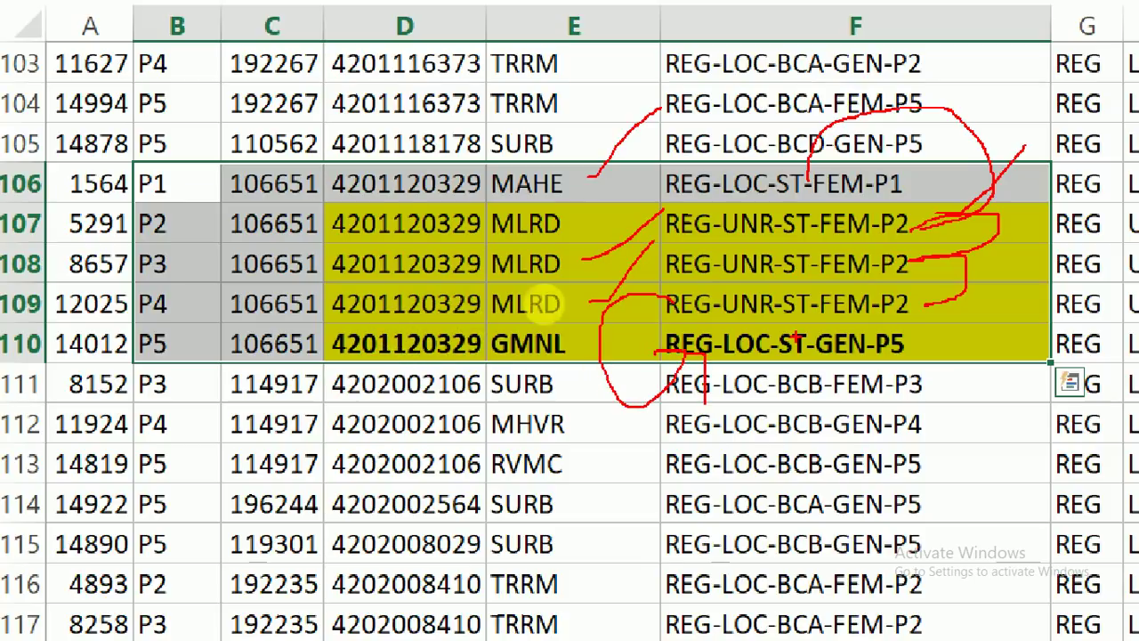
left_click_drag(700, 289, 709, 285)
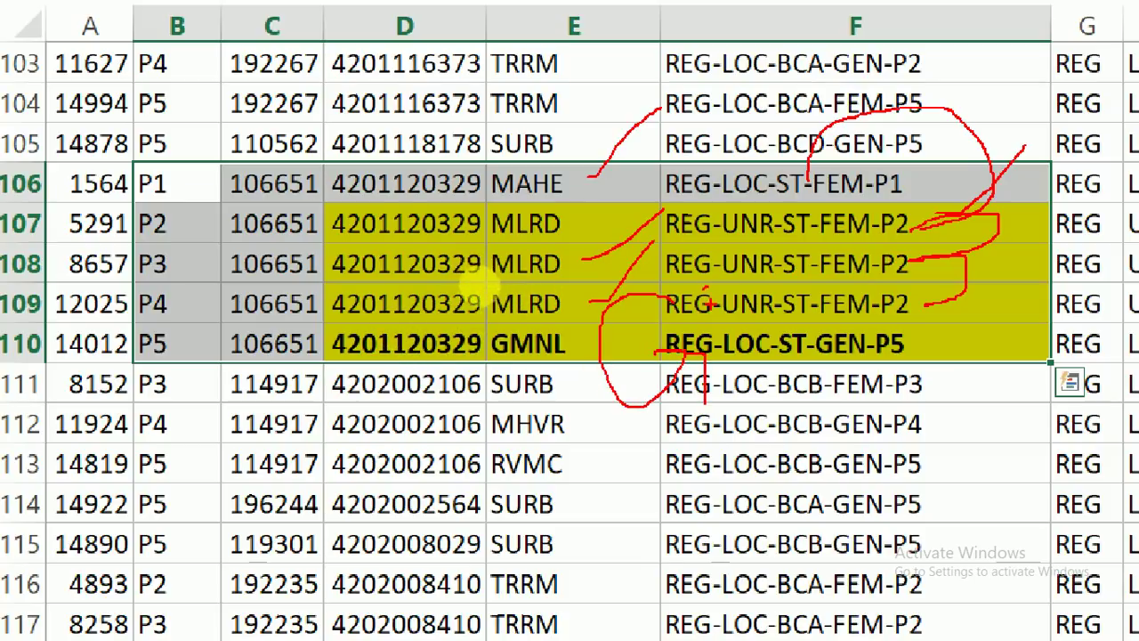
mouse_move(917, 325)
left_mouse_down()
mouse_move(970, 392)
mouse_move(1002, 352)
mouse_move(1045, 336)
left_mouse_up()
left_click_drag(979, 305, 1006, 289)
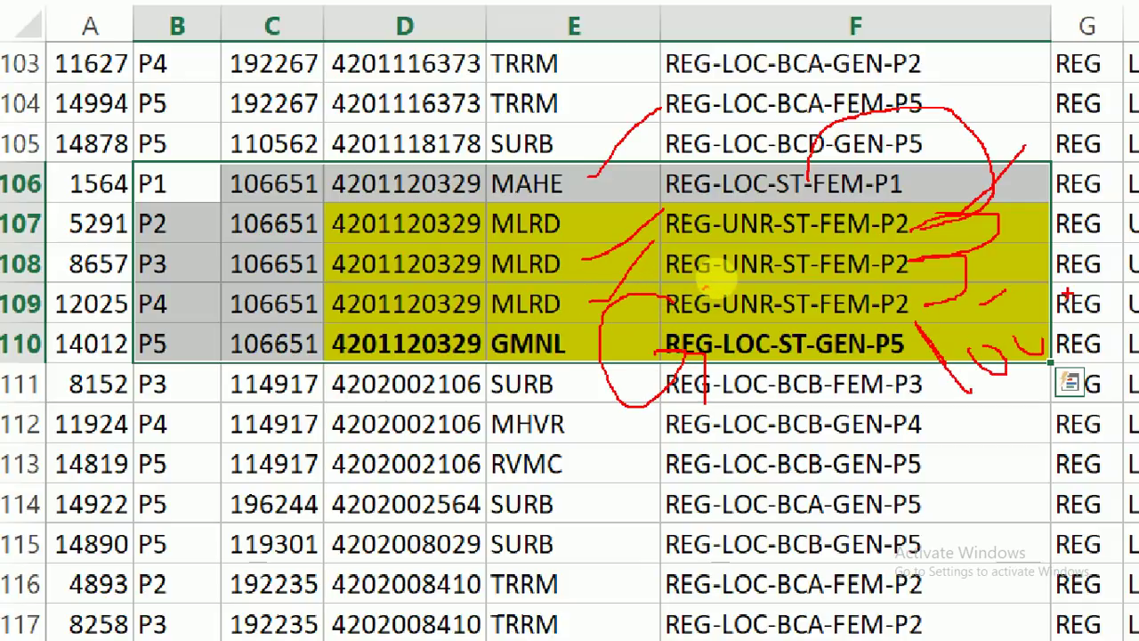
key("Escape")
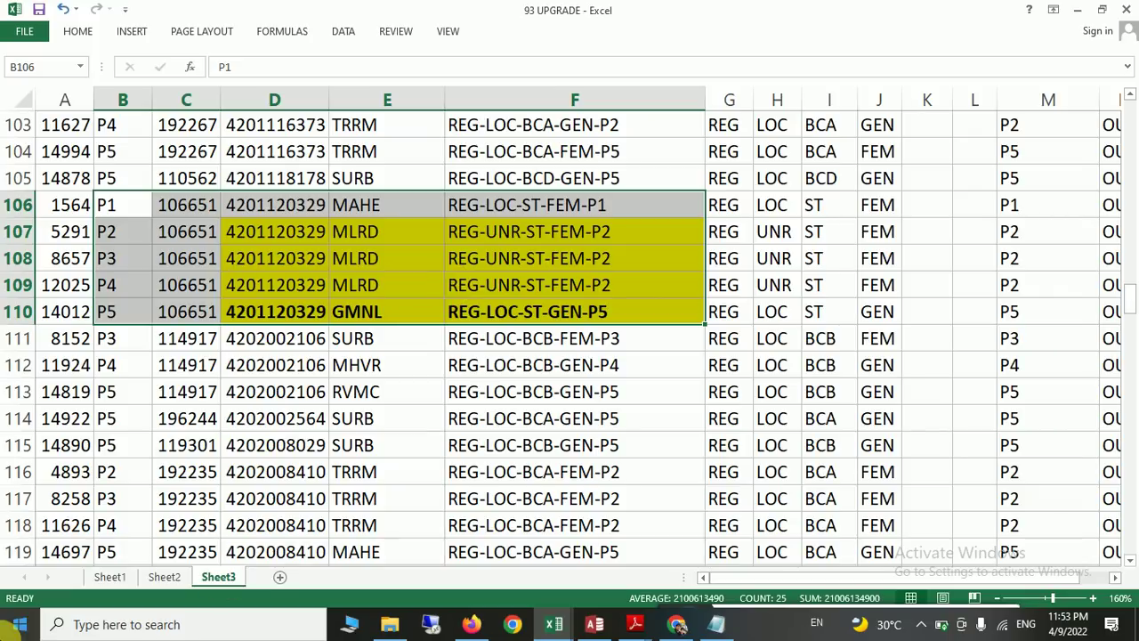
- Go to the next highlighted group in rows 150 to 154, select D150:F154, and draw a tick at its first row
scroll(634, 426, "down", 1)
scroll(634, 425, "down", 15)
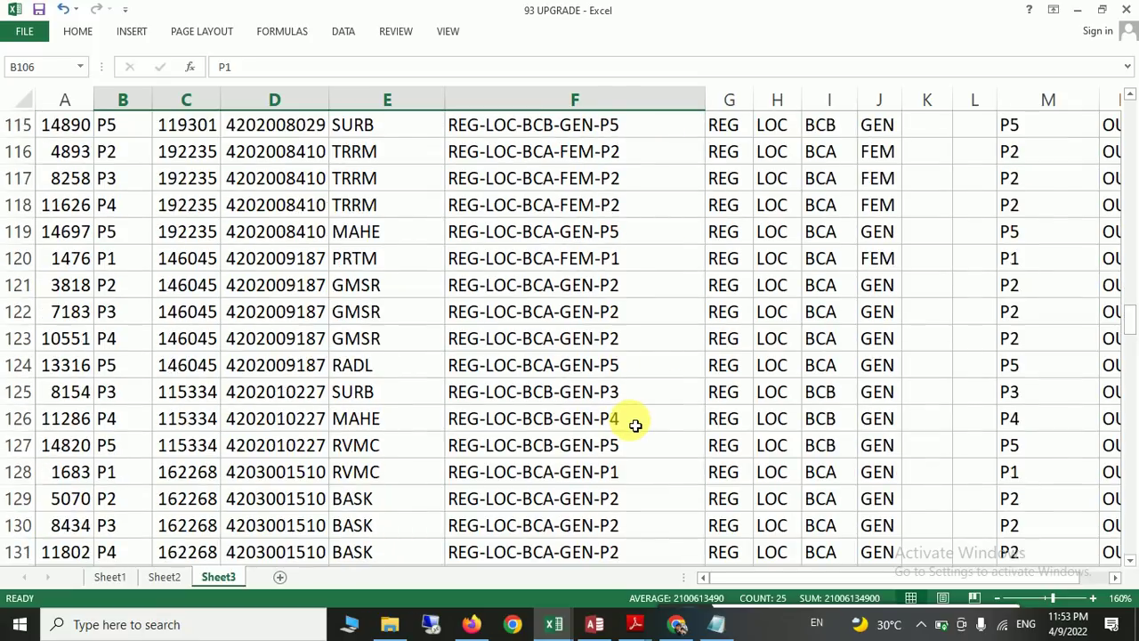
scroll(653, 434, "up", 2)
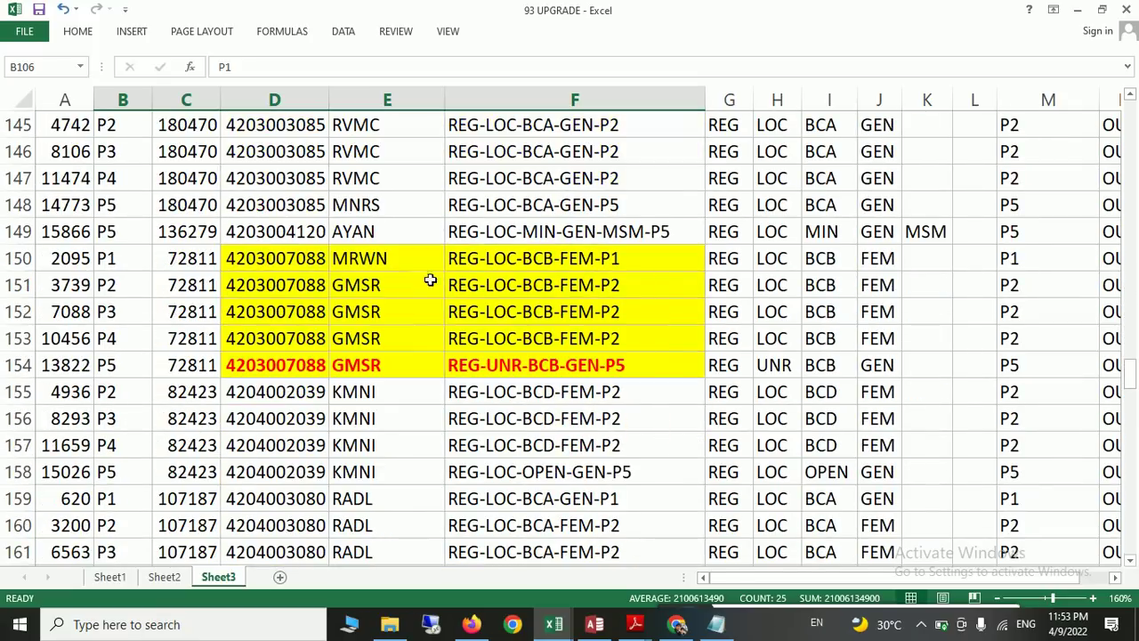
left_click_drag(267, 260, 592, 364)
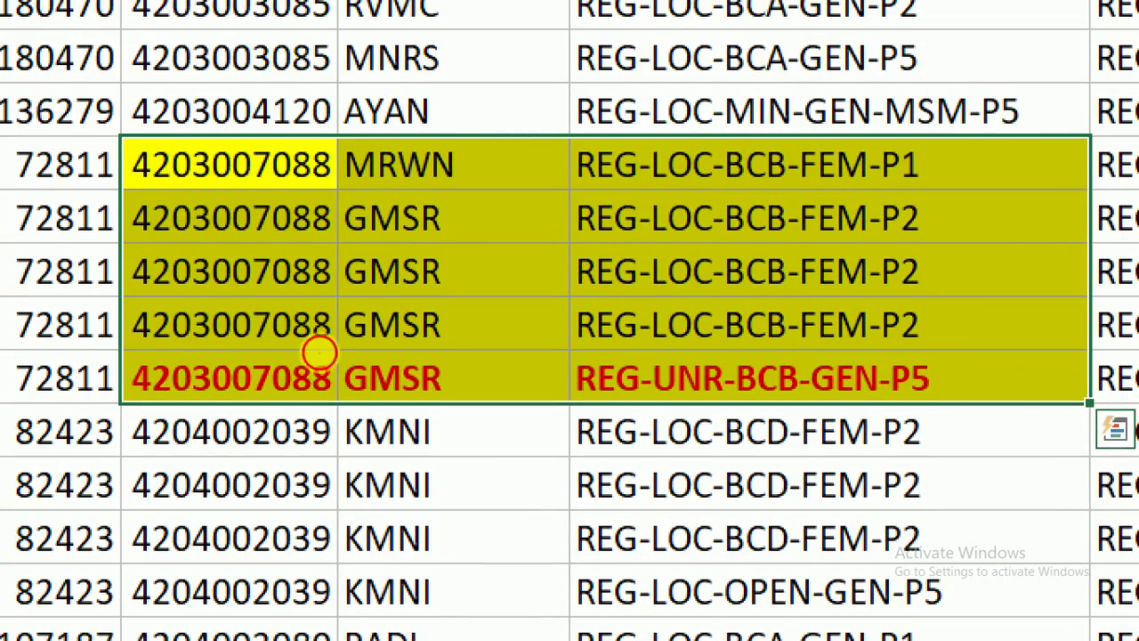
mouse_move(73, 149)
left_mouse_down()
mouse_move(64, 145)
mouse_move(191, 72)
left_mouse_up()
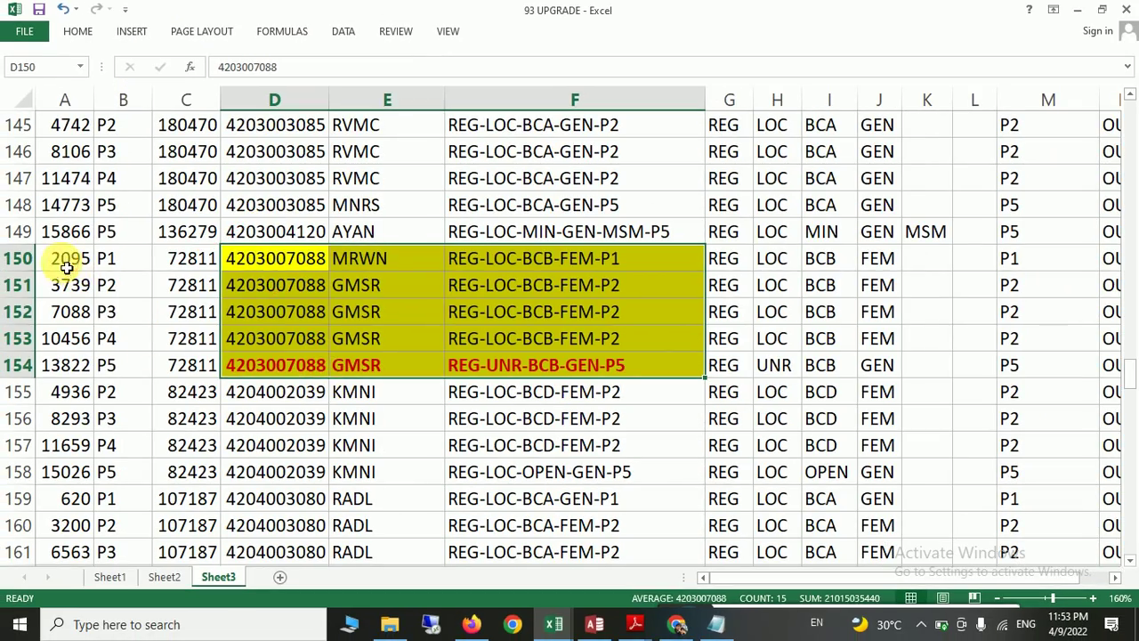
- Select A150:F154, tick the MRWN and GMSR entries, circle the LOC-BCB categories, trace the row 153 to 154 change, and clear the marks
left_click_drag(67, 267, 618, 374)
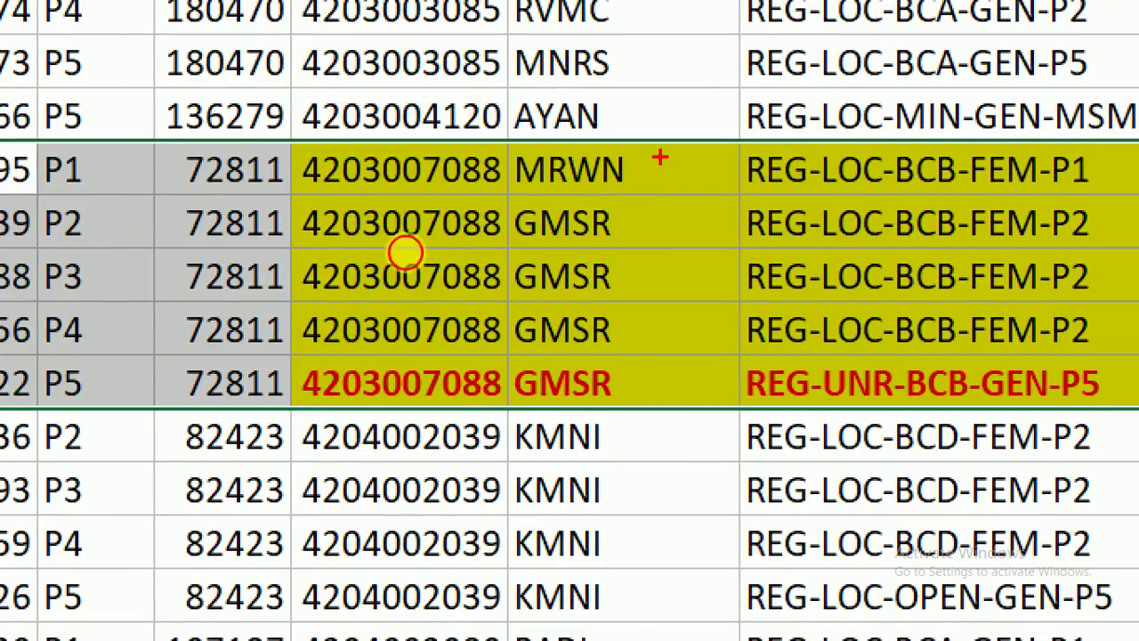
left_click_drag(659, 159, 788, 80)
left_click_drag(721, 149, 645, 212)
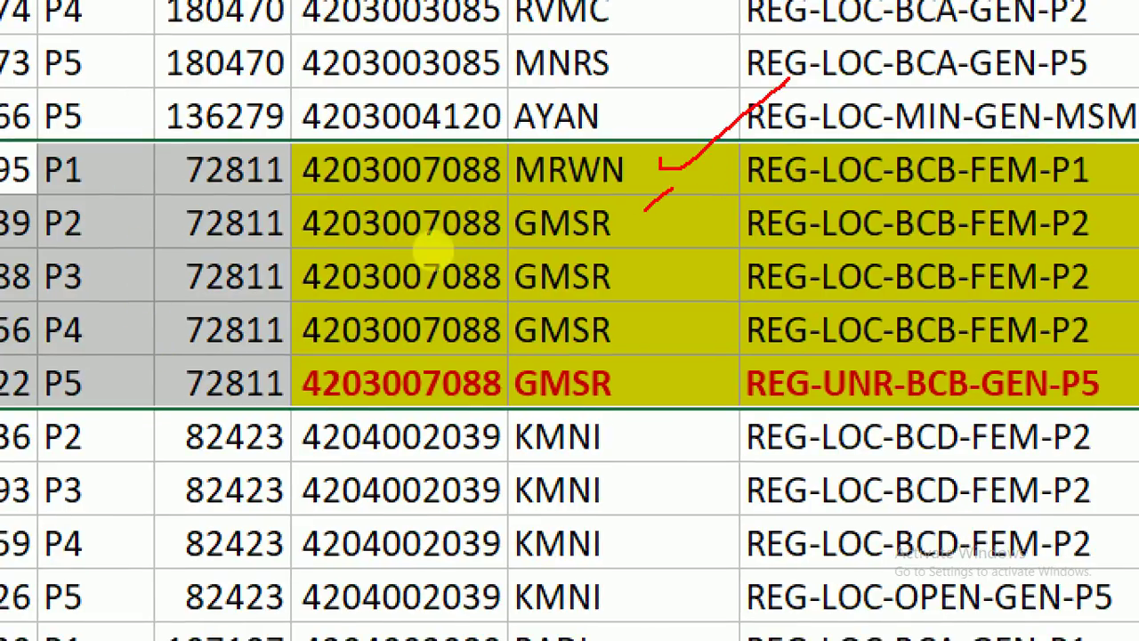
left_click_drag(626, 255, 708, 191)
left_click_drag(672, 285, 719, 233)
mouse_move(845, 134)
left_mouse_down()
mouse_move(837, 289)
mouse_move(926, 58)
left_mouse_up()
mouse_move(703, 316)
left_mouse_down()
mouse_move(663, 298)
mouse_move(605, 494)
left_mouse_up()
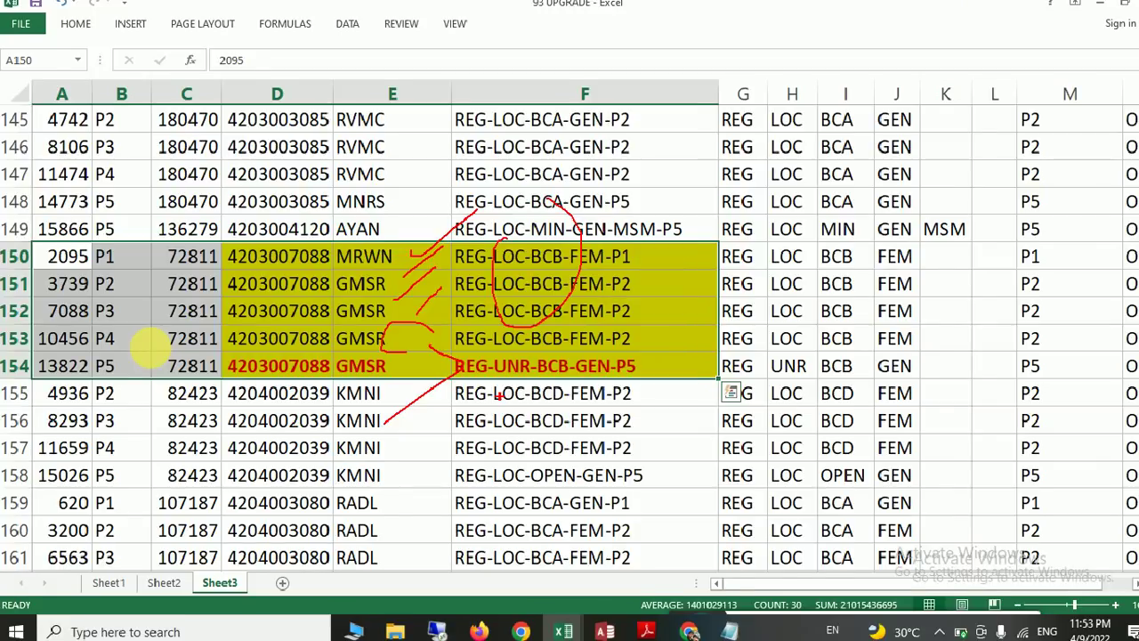
key("Escape")
scroll(427, 377, "down", 3)
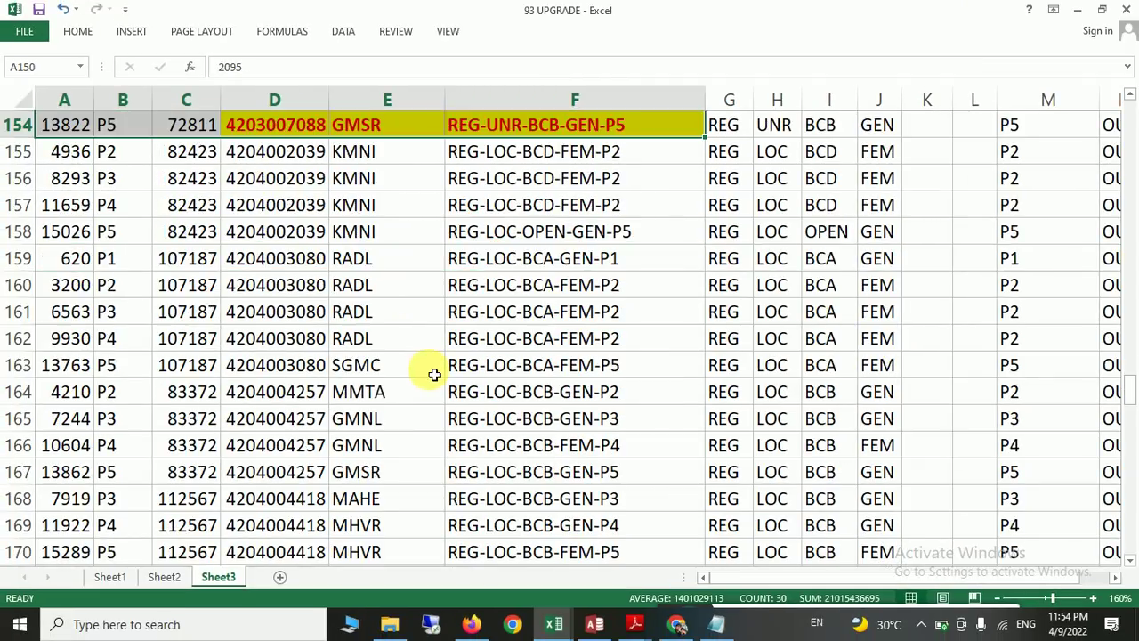
- Go to the highlighted SGMC group in rows 180 to 184 and select B180:F184
scroll(433, 374, "down", 8)
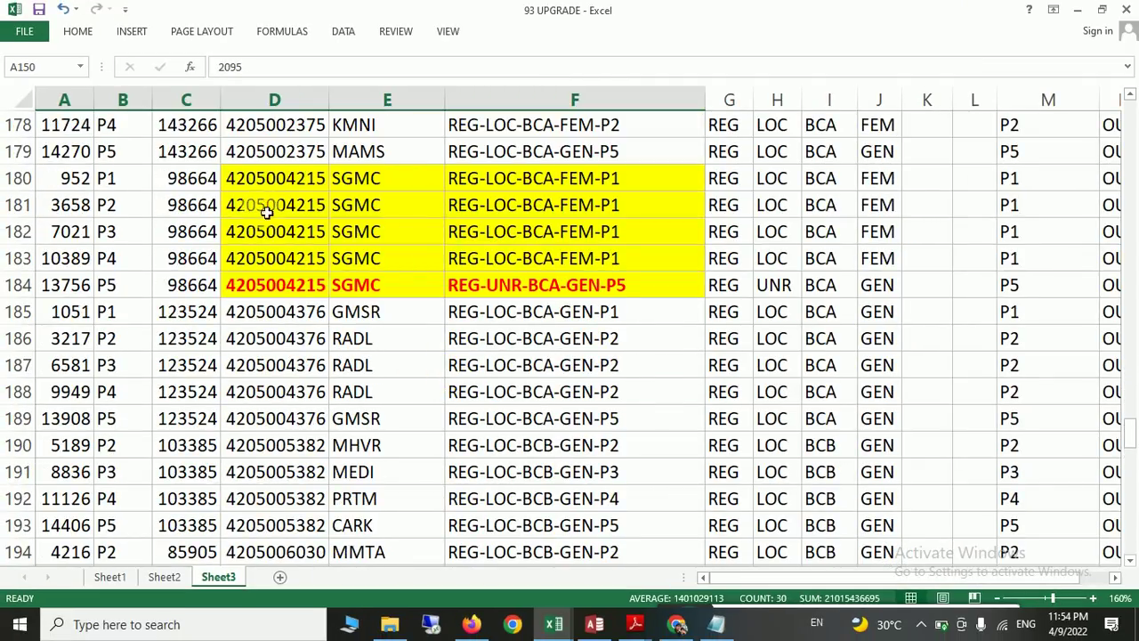
left_click_drag(247, 177, 427, 256)
left_click_drag(112, 178, 568, 305)
left_click(568, 289)
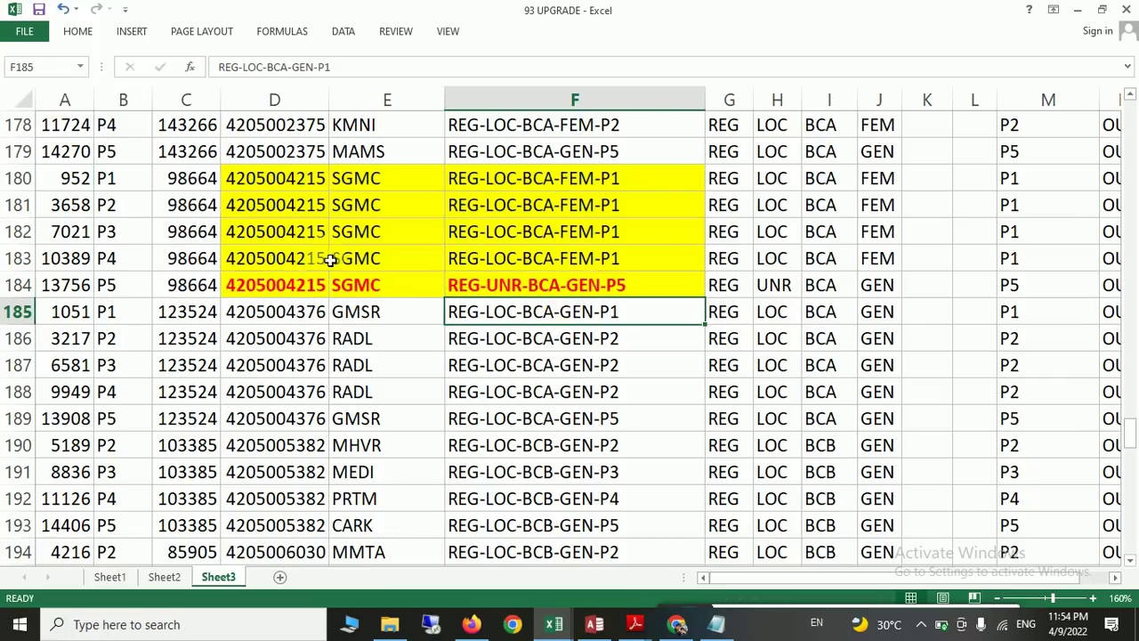
left_click_drag(111, 178, 590, 283)
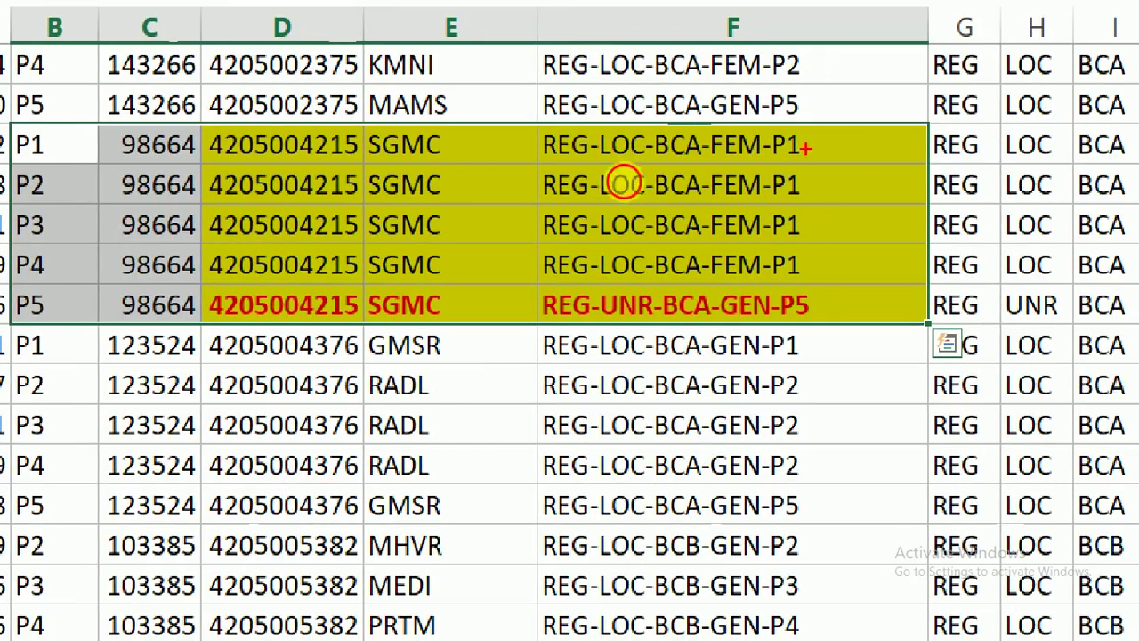
- Draw ticks beside the four REG-LOC-BCA-FEM-P1 seat entries in rows 180 to 183
left_click_drag(808, 150, 890, 71)
left_click_drag(826, 174, 856, 132)
left_click_drag(811, 225, 852, 183)
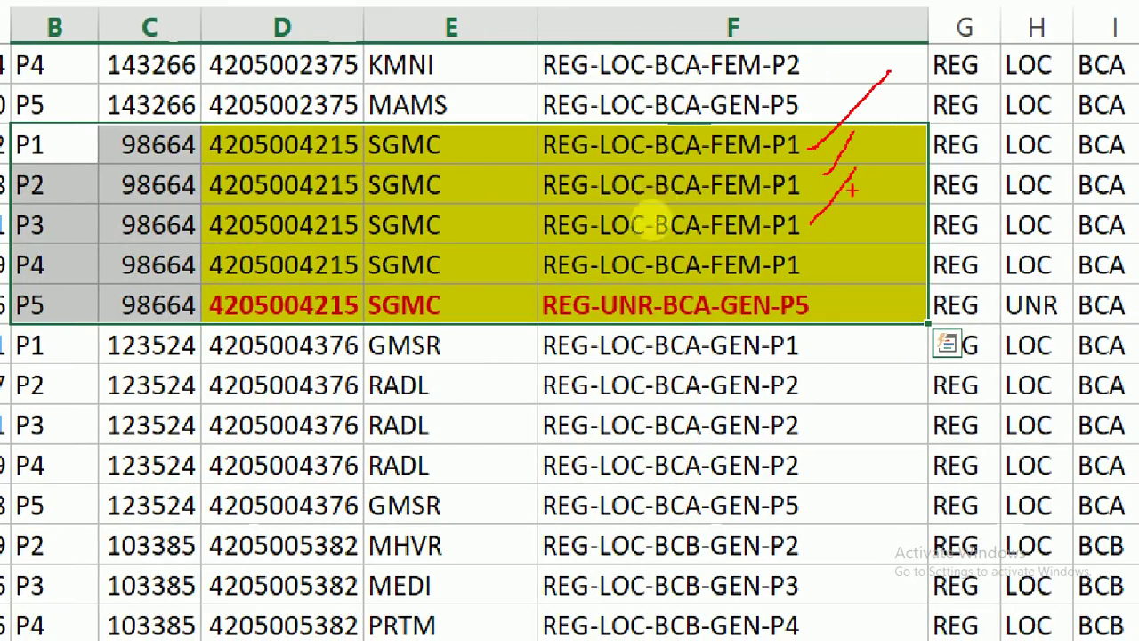
left_click_drag(825, 263, 862, 226)
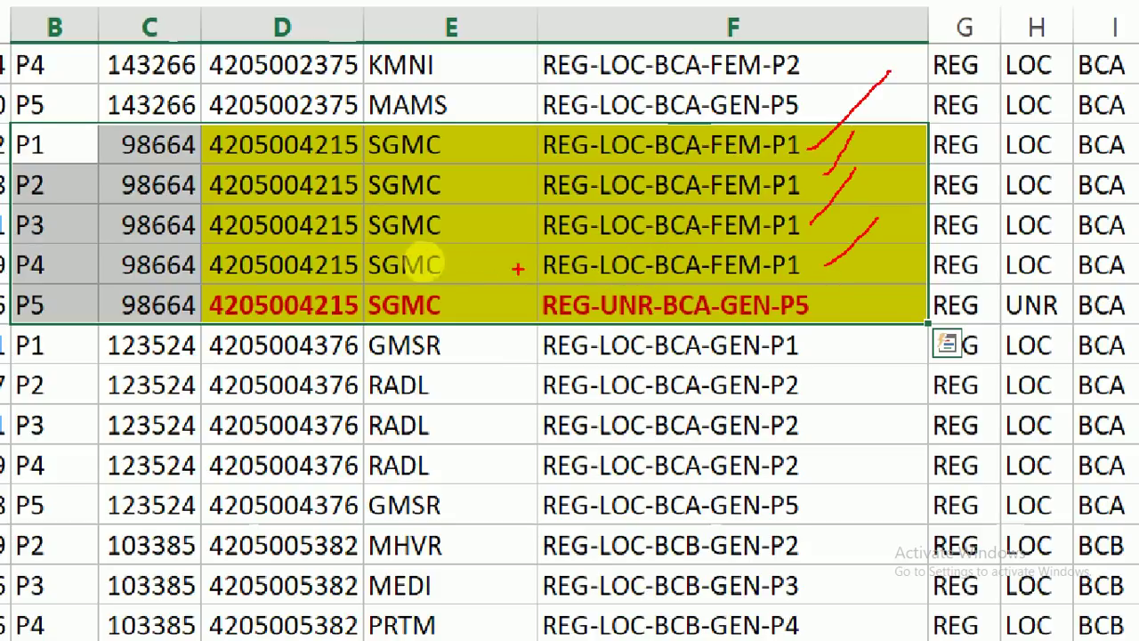
- Trace the SGMC seat's change from row 183 to 184, mark the LOC-BCA entries above with strokes, and clear the drawing
mouse_move(476, 267)
left_mouse_down()
mouse_move(518, 198)
mouse_move(544, 214)
mouse_move(505, 281)
mouse_move(512, 294)
mouse_move(538, 292)
mouse_move(520, 310)
left_mouse_up()
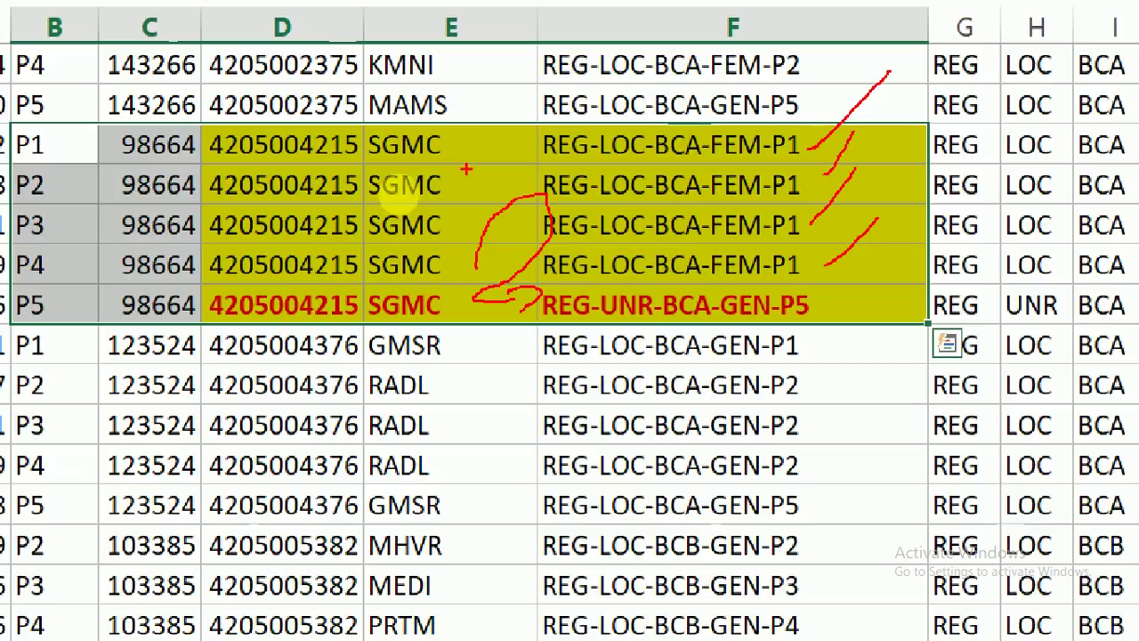
left_click_drag(456, 138, 550, 194)
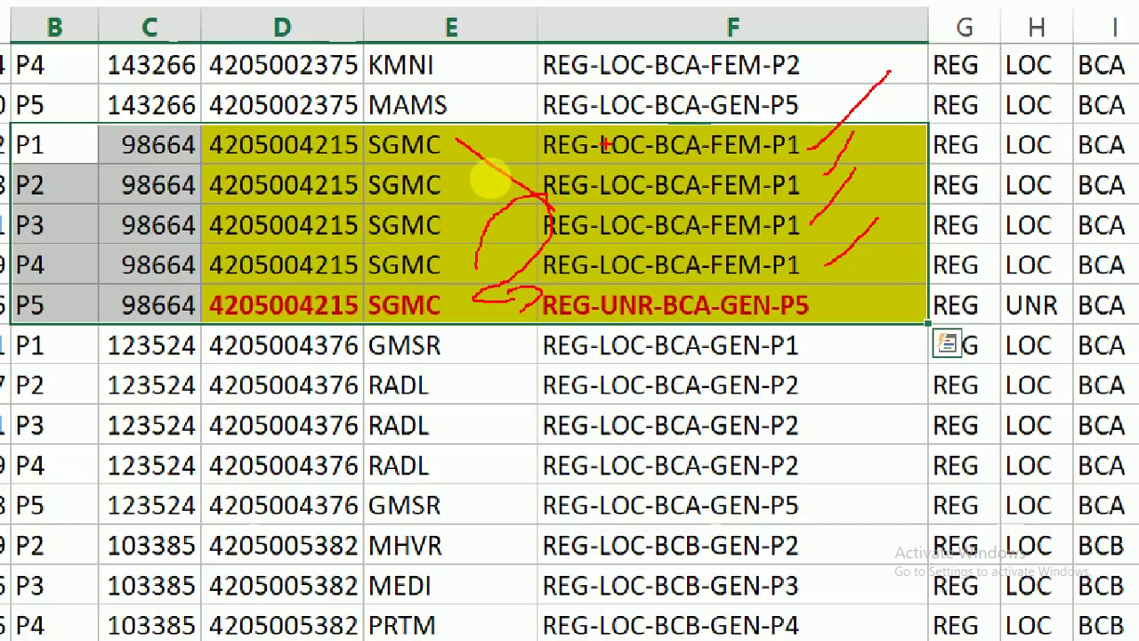
left_click_drag(623, 134, 704, 176)
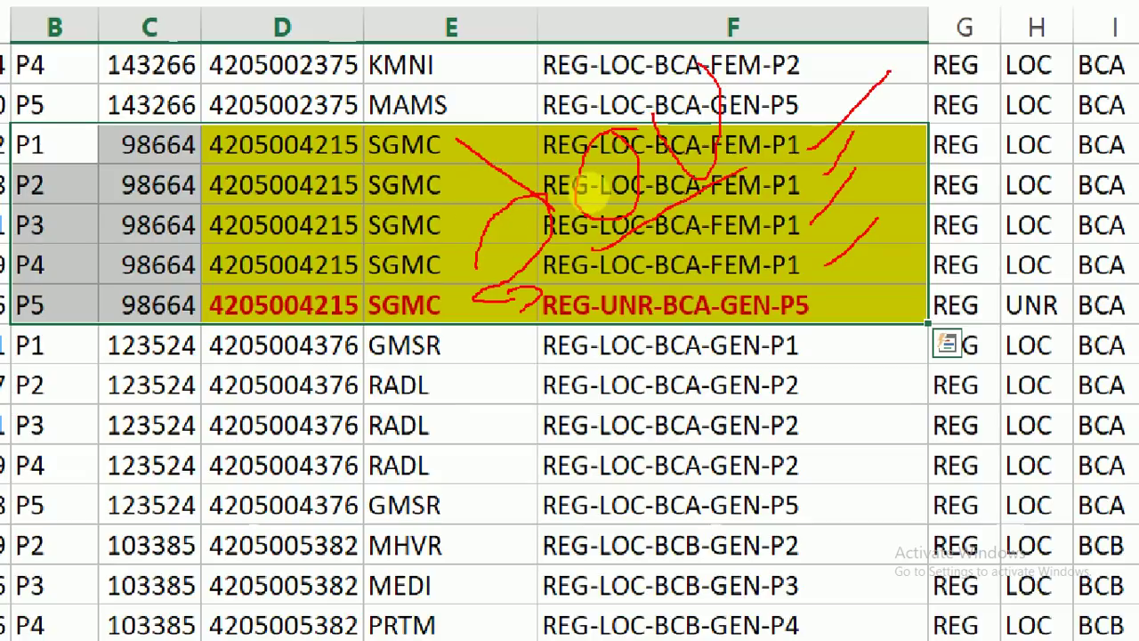
key("Escape")
- Reselect B180:F184, add ticks beside phases P1 to P4 of the SGMC candidate, and clear the marks
scroll(261, 297, "down", 2)
scroll(262, 298, "up", 3)
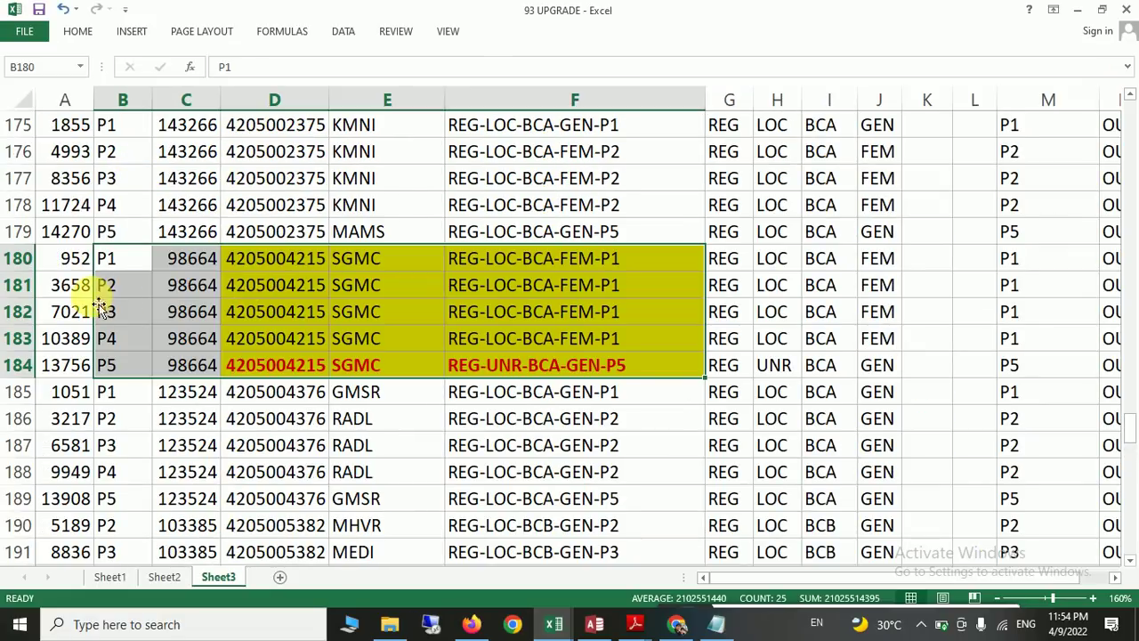
left_click_drag(105, 260, 587, 370)
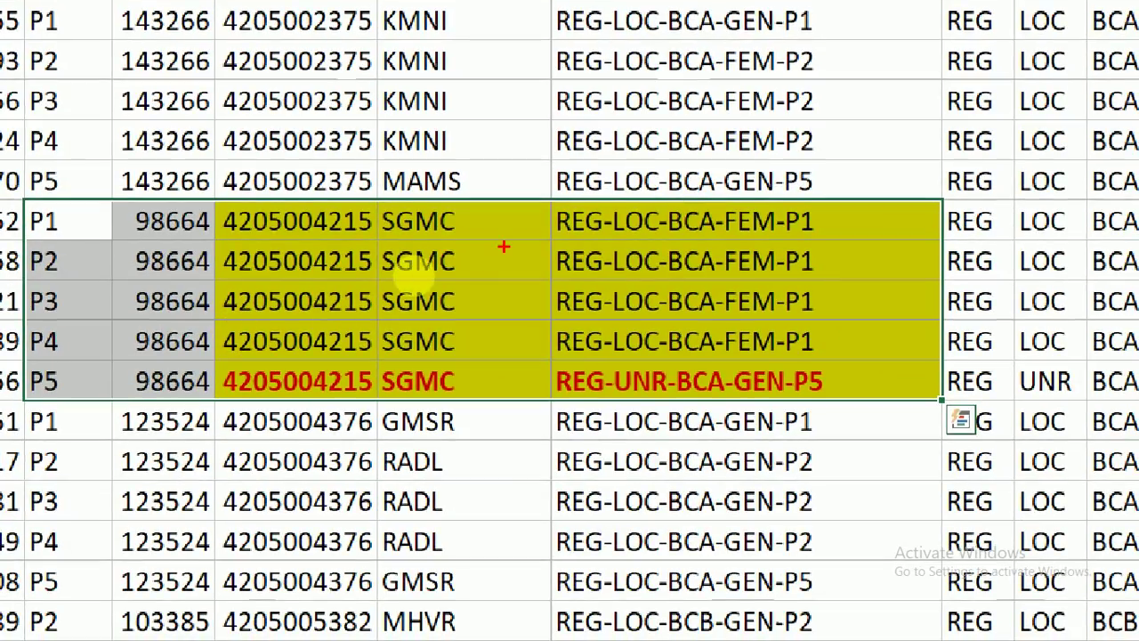
left_click_drag(86, 213, 133, 156)
left_click_drag(74, 248, 160, 207)
left_click_drag(70, 288, 107, 265)
left_click_drag(69, 345, 109, 321)
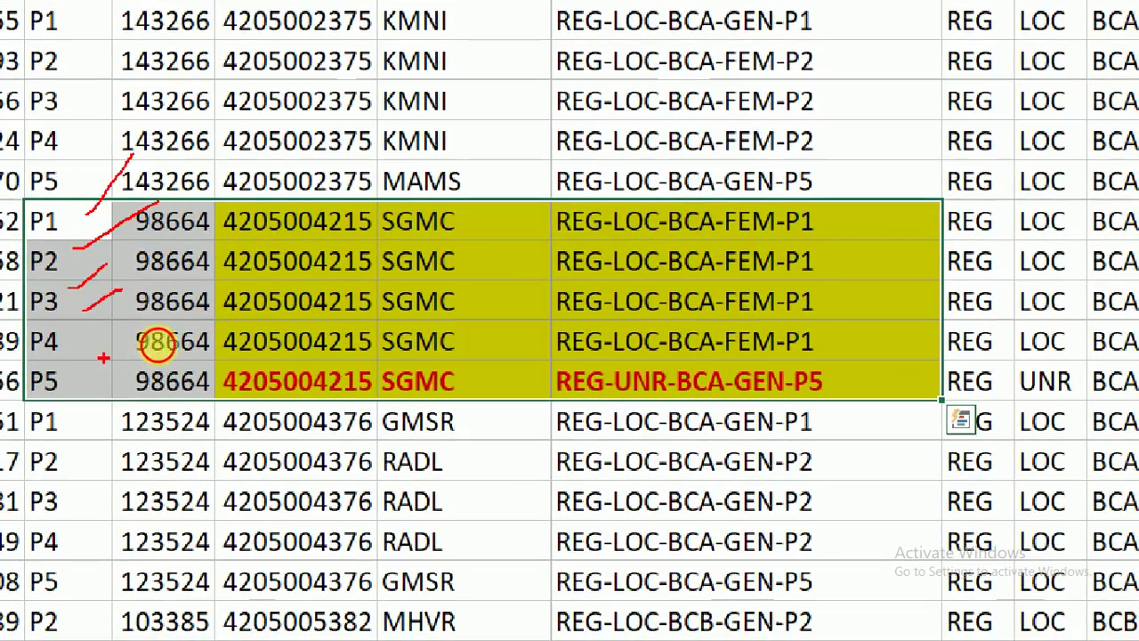
key("Escape")
- Check the rows beyond 200 for highlighted groups, go back to the KMNI group in rows 155 to 158, and select E155:F158
scroll(675, 329, "down", 3)
scroll(570, 351, "down", 20)
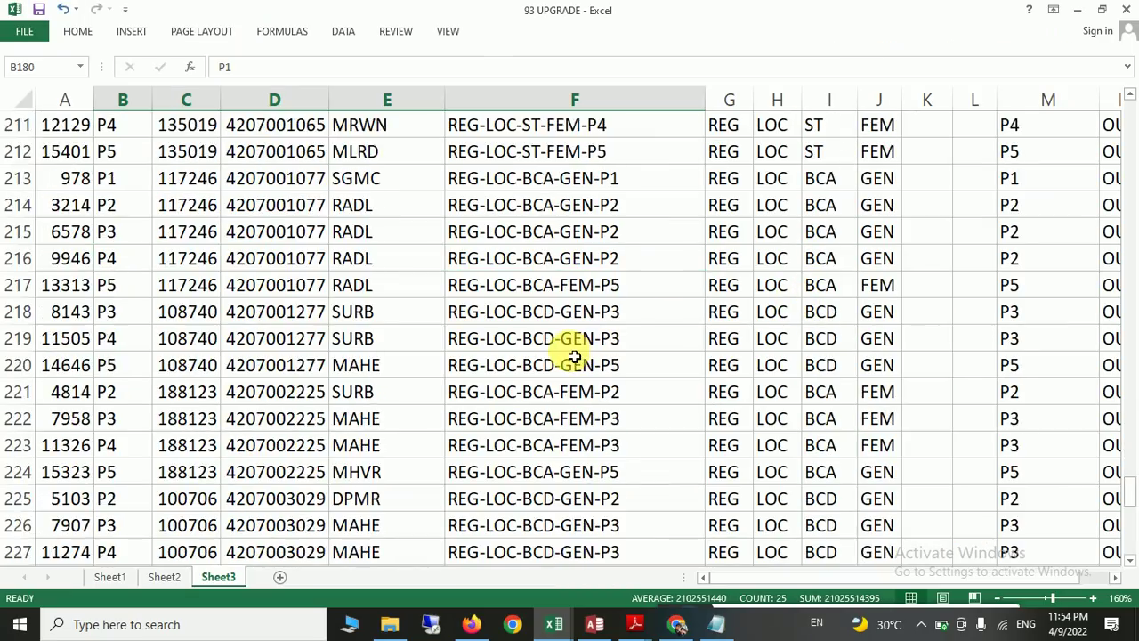
scroll(574, 338, "up", 6)
scroll(577, 323, "up", 20)
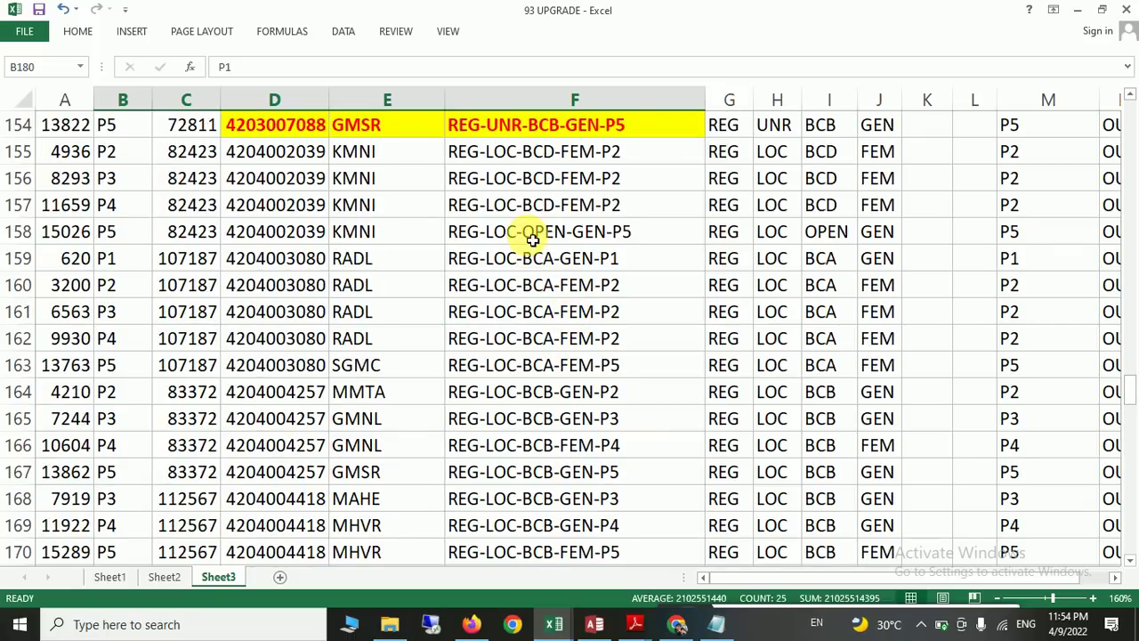
left_click_drag(396, 153, 540, 234)
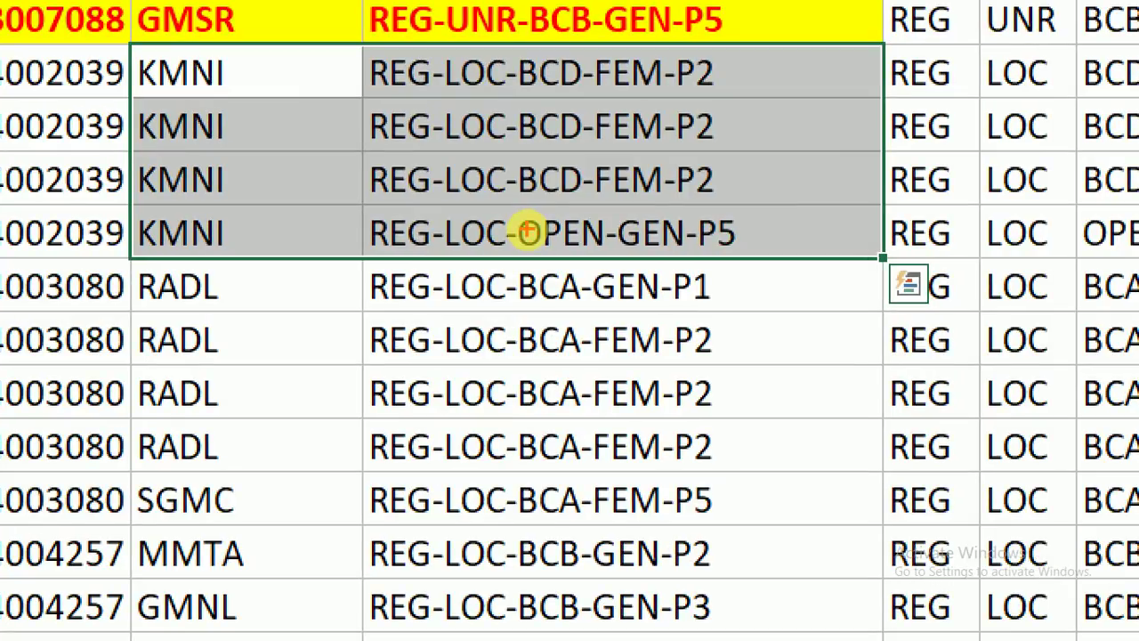
- Tick the BCD category in row 155, trace the row 157 to 158 change, draw a cross beside it, and clear the marks
left_click_drag(531, 67, 569, 26)
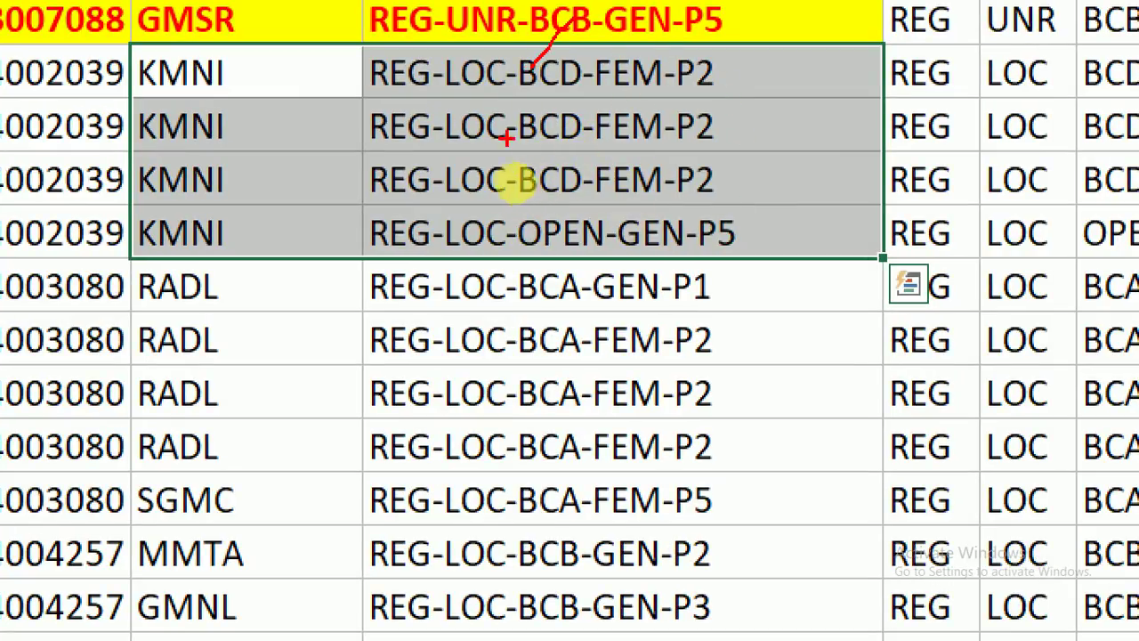
mouse_move(391, 171)
left_mouse_down()
mouse_move(321, 123)
mouse_move(285, 203)
mouse_move(302, 238)
mouse_move(330, 242)
mouse_move(296, 325)
left_mouse_up()
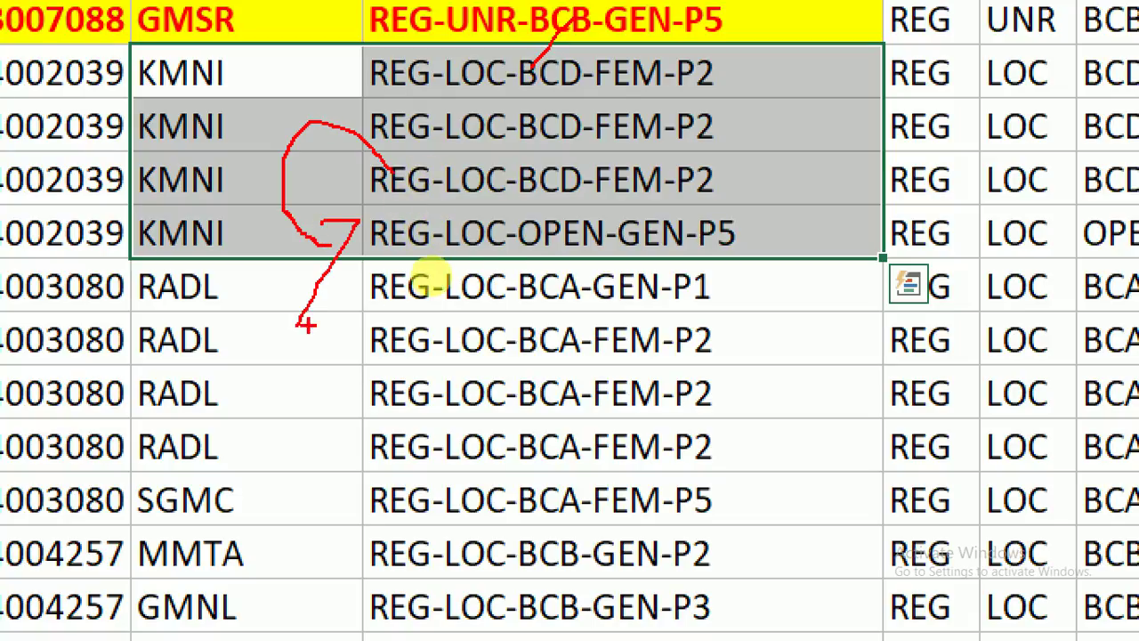
left_click_drag(767, 151, 845, 197)
left_click_drag(806, 142, 806, 253)
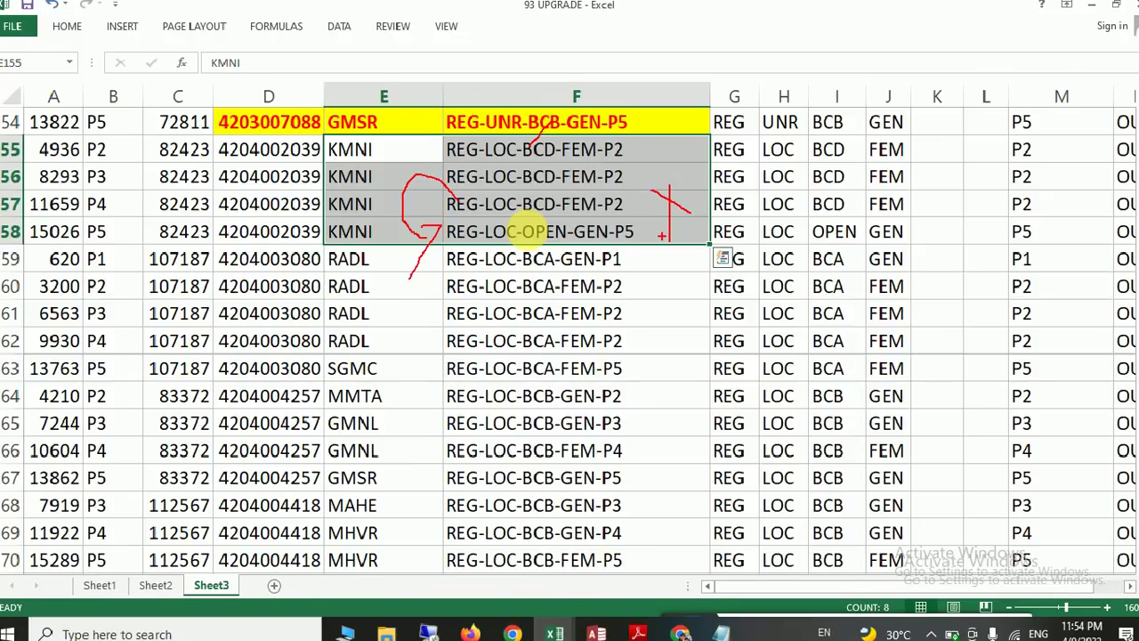
key("Escape")
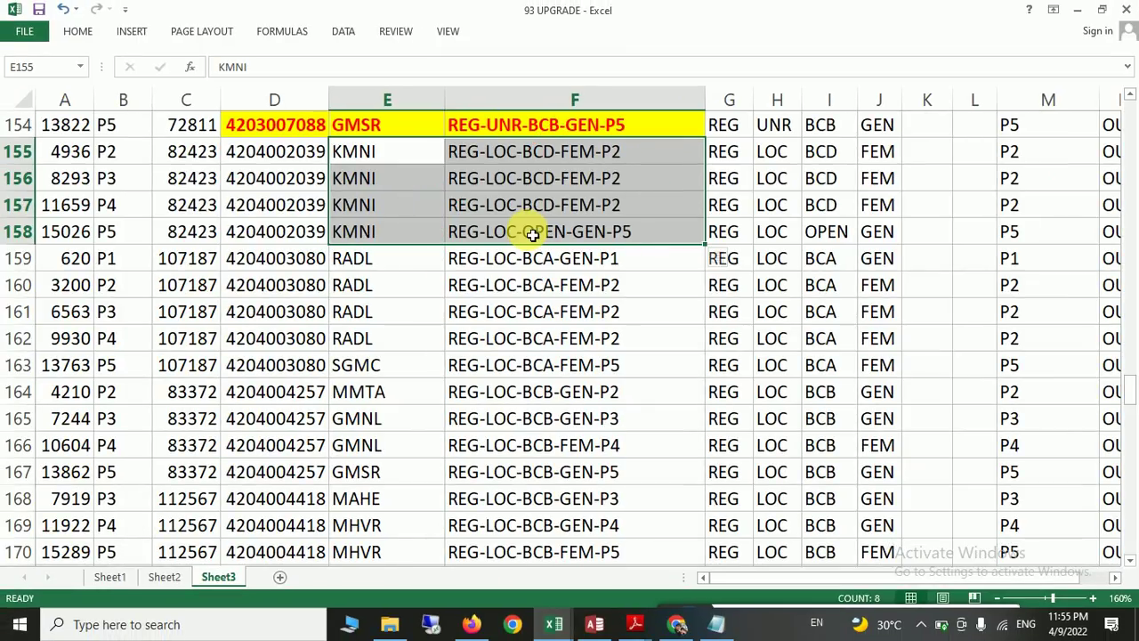
- Review the remaining candidate groups on Sheet3 upward from row 154 to the header row, including the highlighted RADL group
scroll(532, 233, "up", 9)
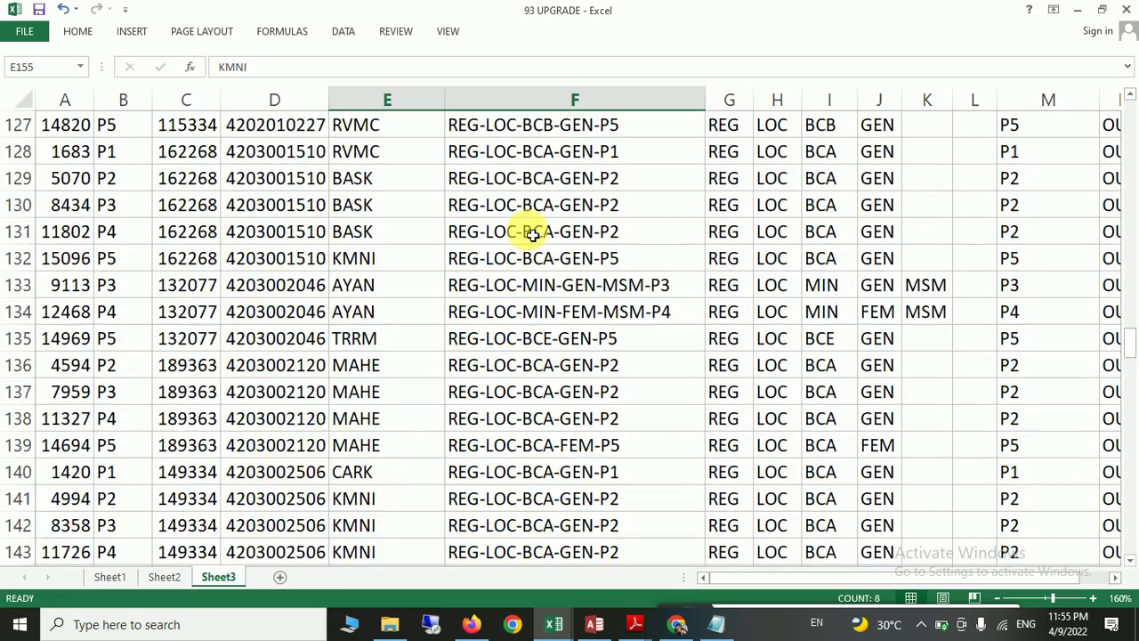
scroll(532, 233, "up", 20)
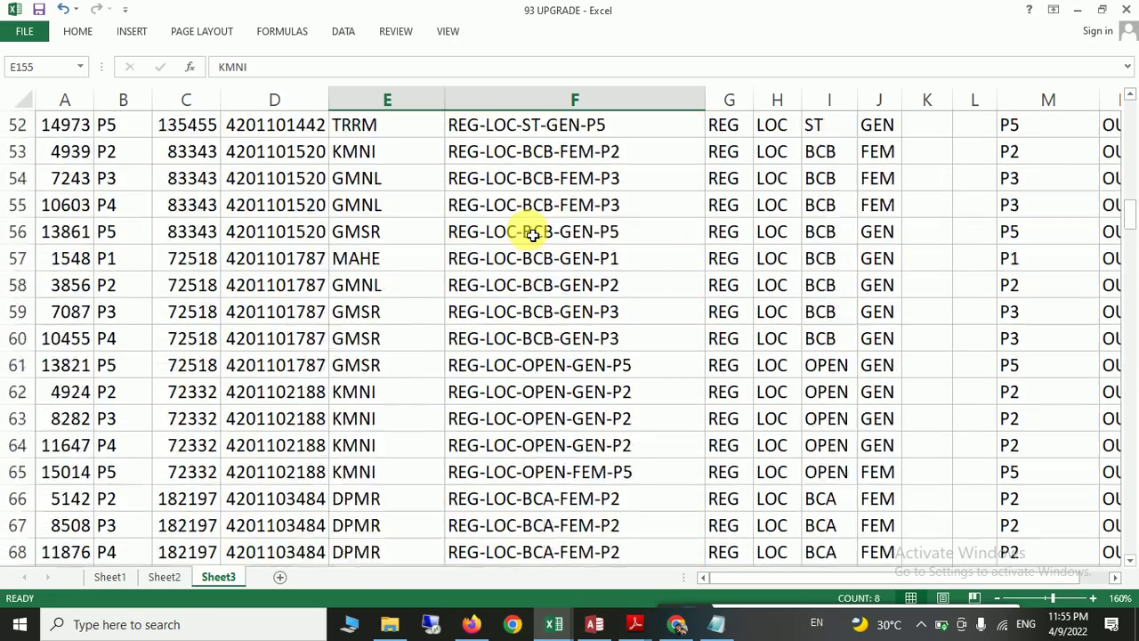
scroll(532, 235, "down", 4)
scroll(527, 235, "up", 1)
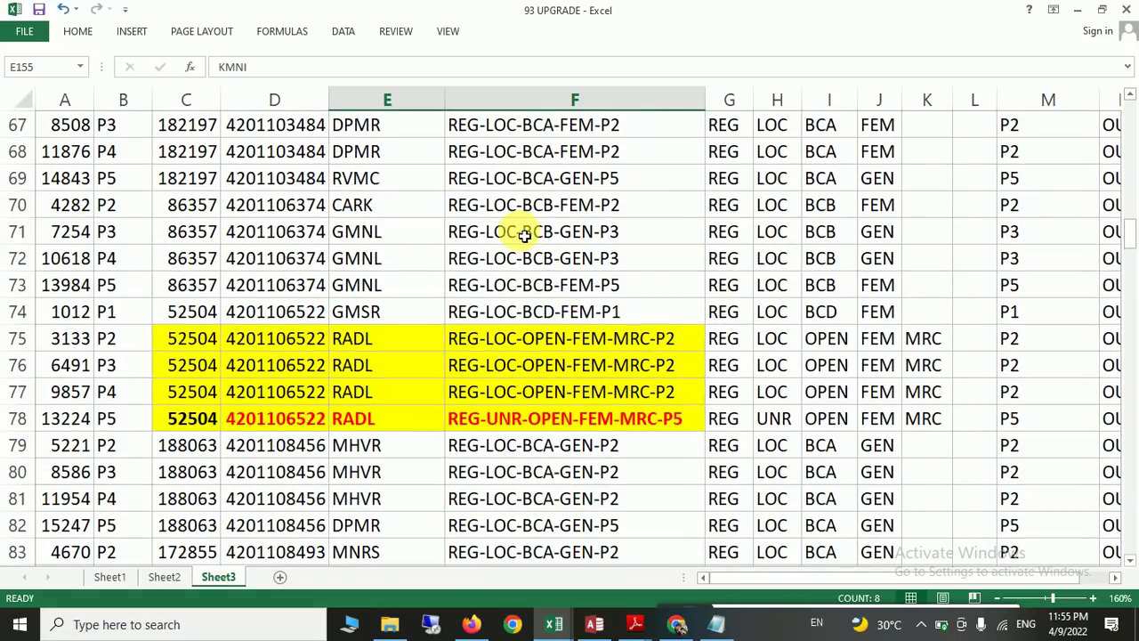
scroll(462, 325, "up", 10)
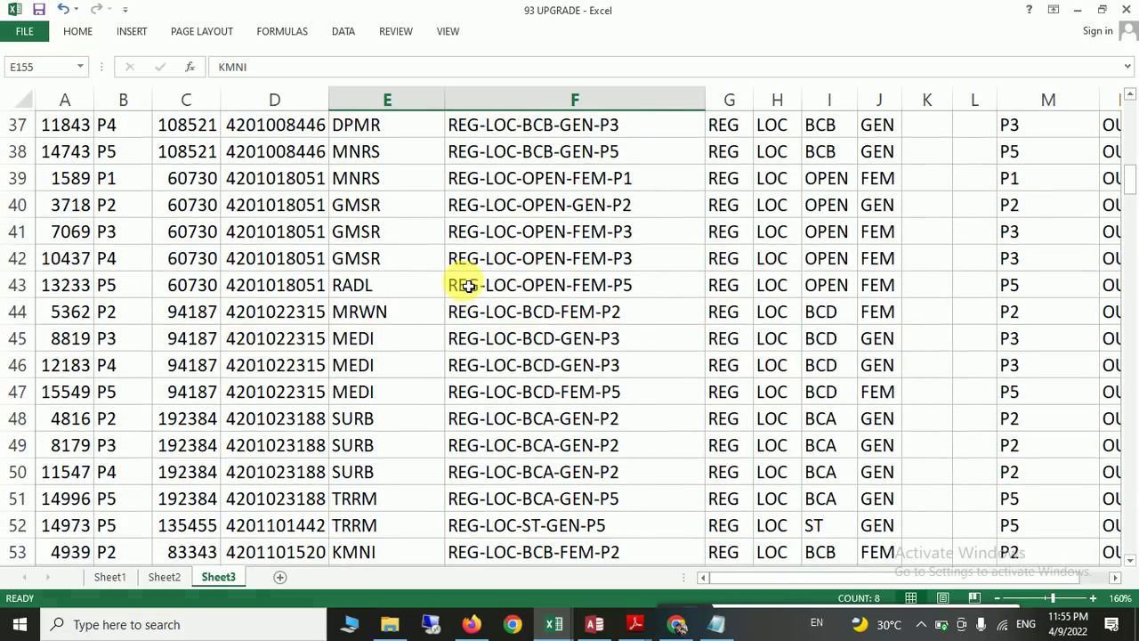
scroll(469, 284, "up", 12)
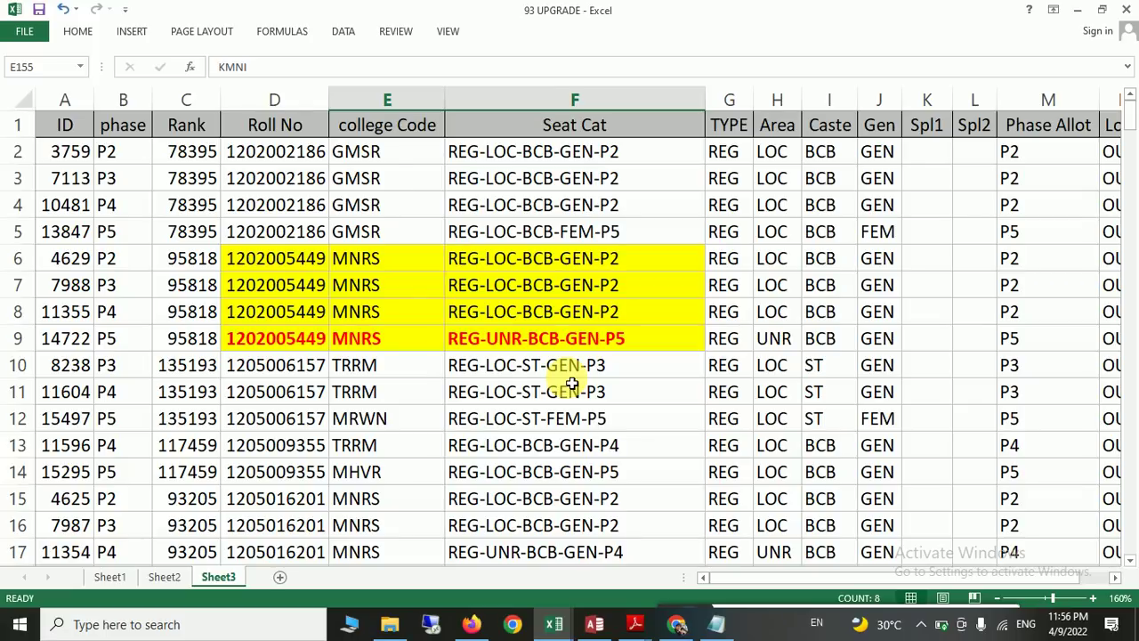
- Switch to Adobe Reader, view the final Mop-up college-wise allotment PDF, and bring up the Not Reported P4 list
left_click(634, 623)
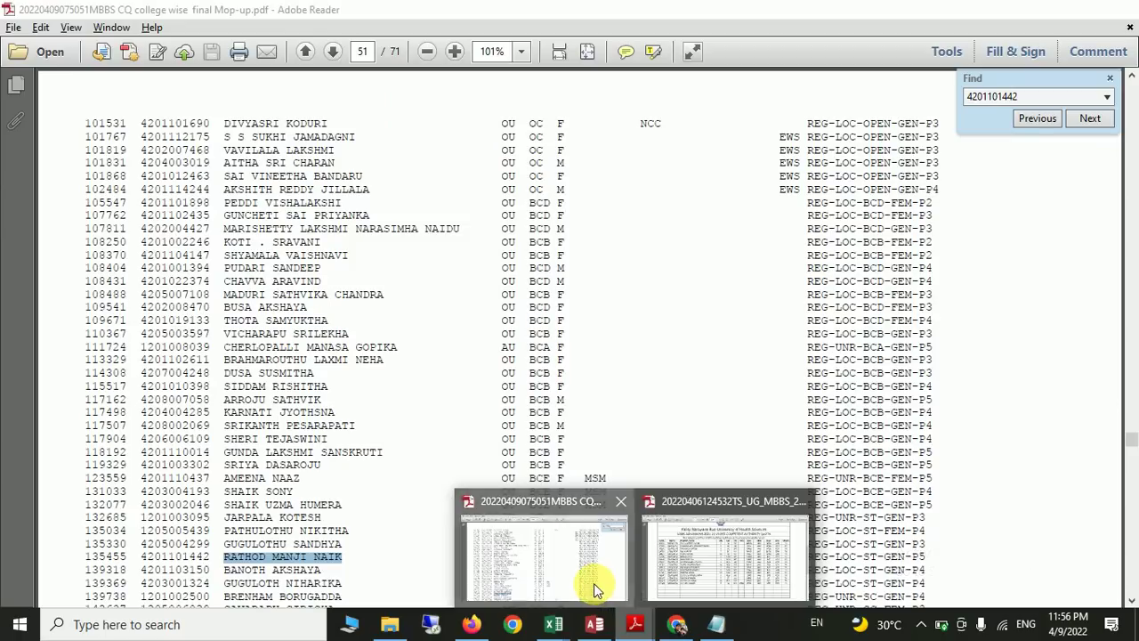
left_click(594, 583)
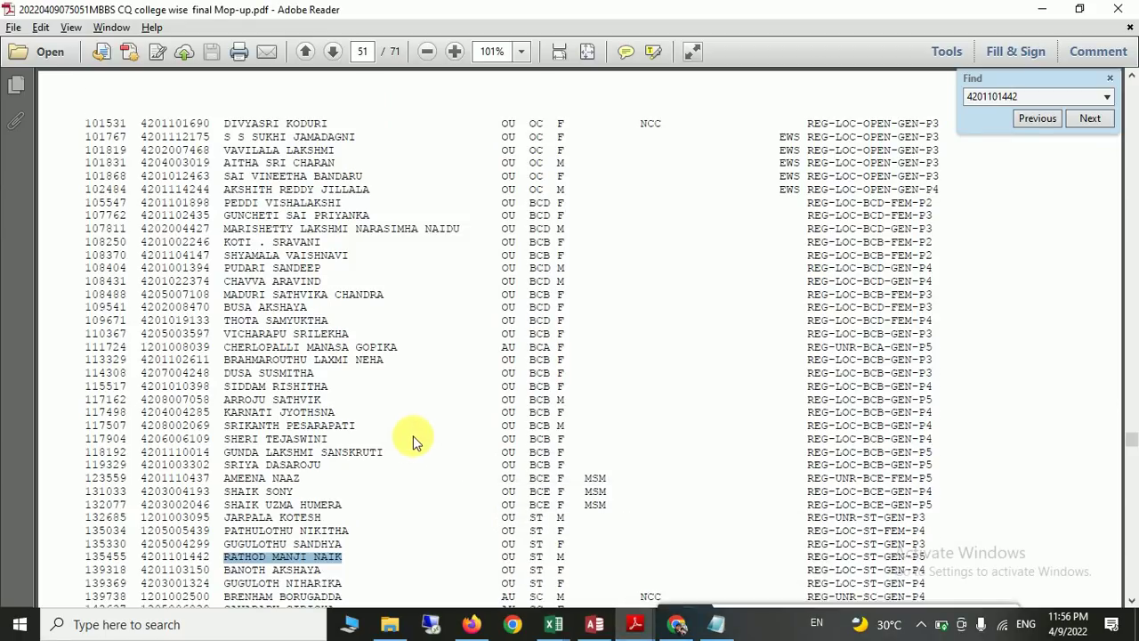
scroll(466, 297, "up", 5)
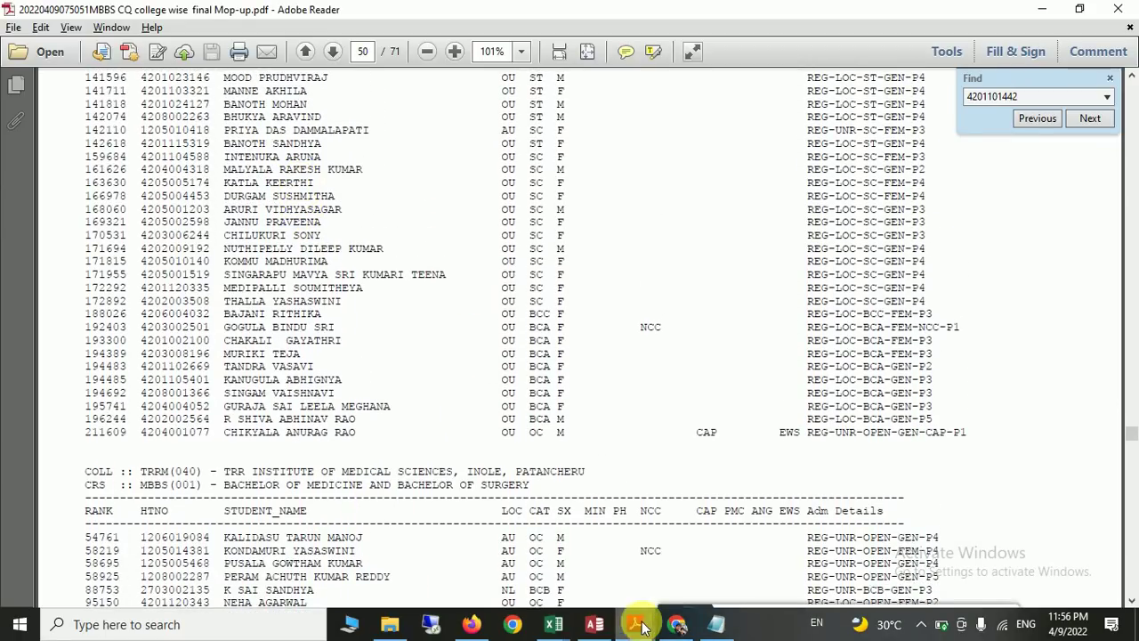
left_click(645, 626)
left_click(766, 561)
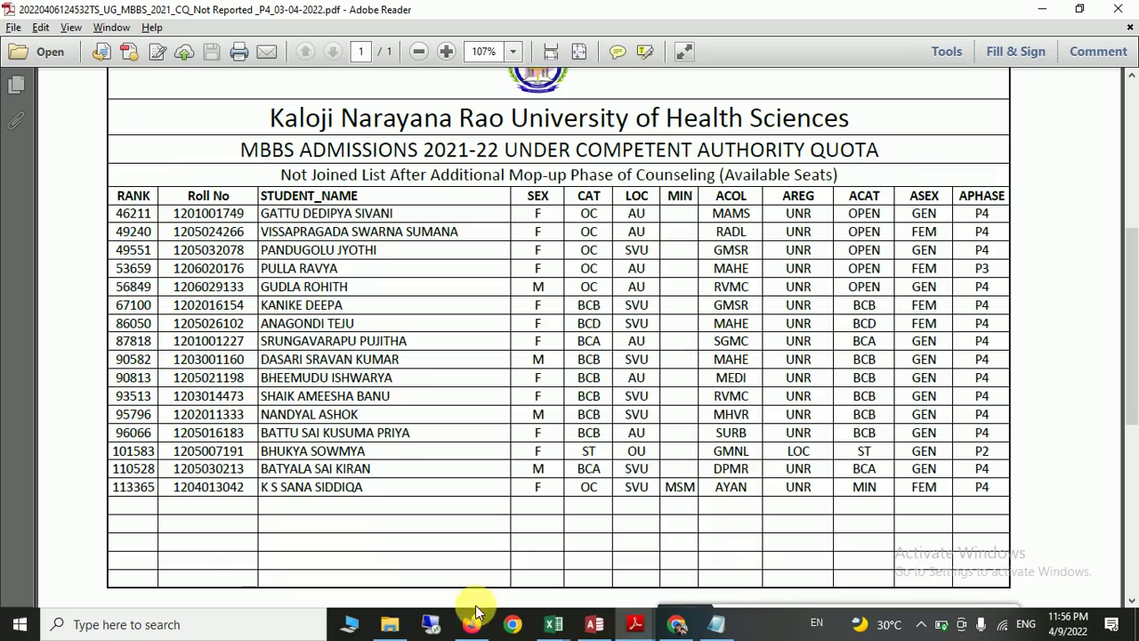
- Switch to the TS NEET 2021 ROUND 2 Access database, collapse the TSFINALMERIT2021 group, and look over the tables and queries
left_click(595, 625)
scroll(193, 330, "up", 5)
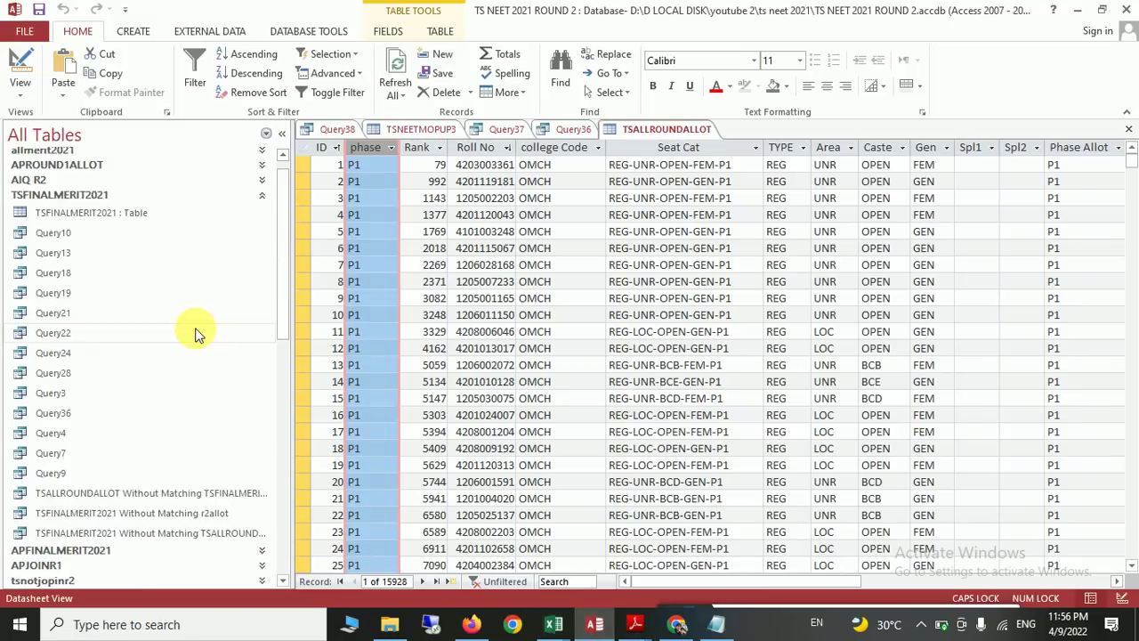
left_click(76, 215)
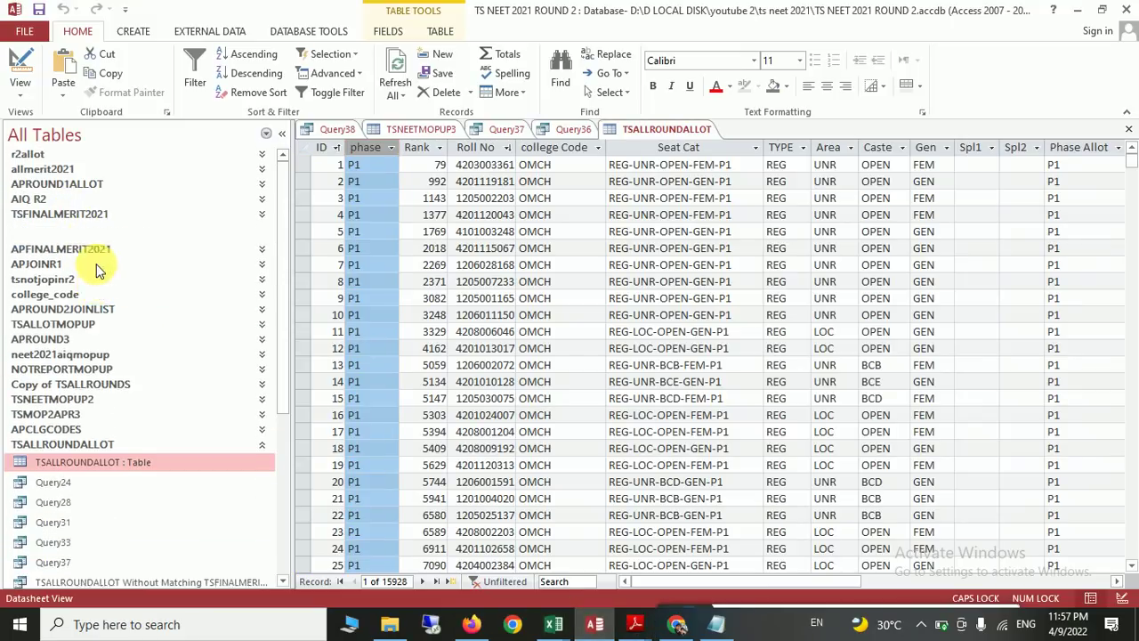
scroll(163, 359, "down", 5)
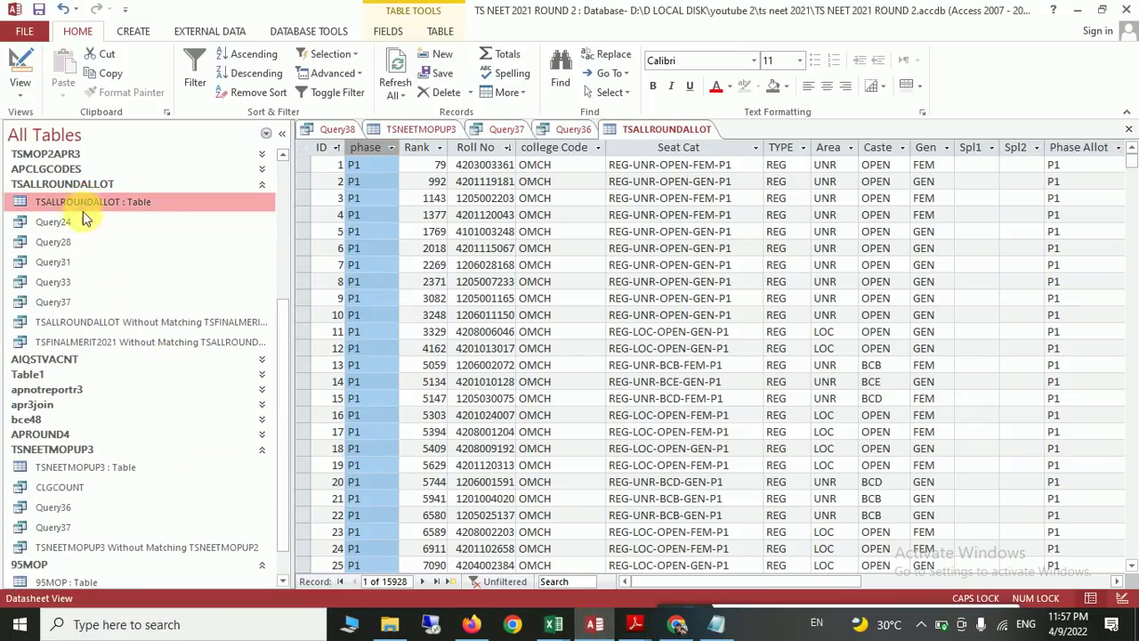
scroll(272, 547, "up", 3)
- Look through the files of the ts neet 2021 folder in File Explorer and return to the Access database
left_click(389, 624)
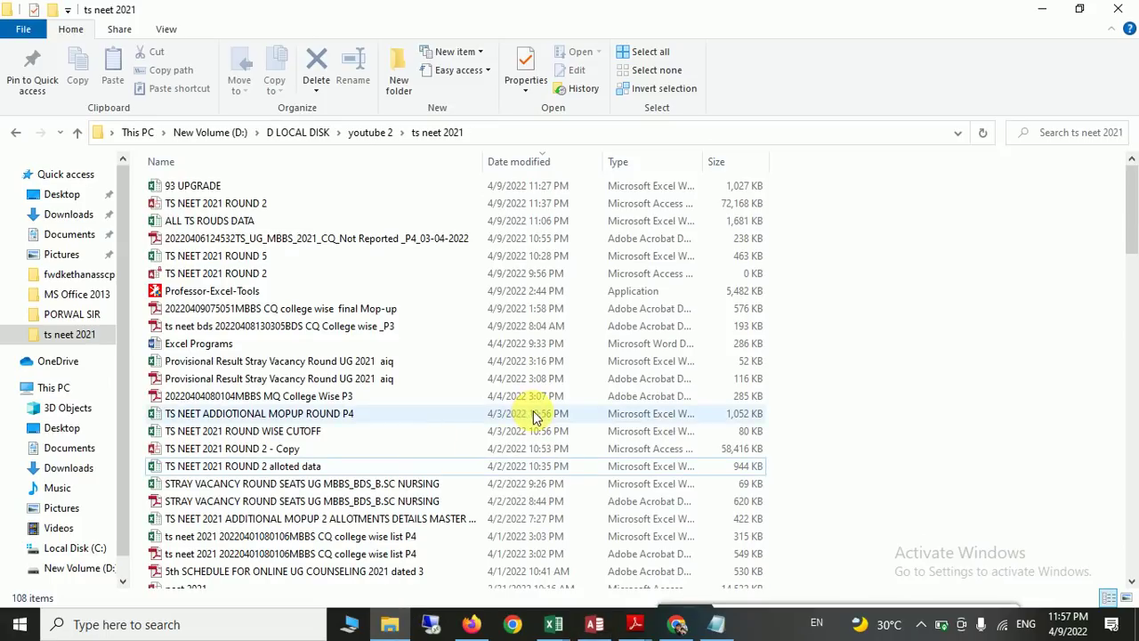
scroll(523, 410, "down", 4)
scroll(525, 419, "down", 20)
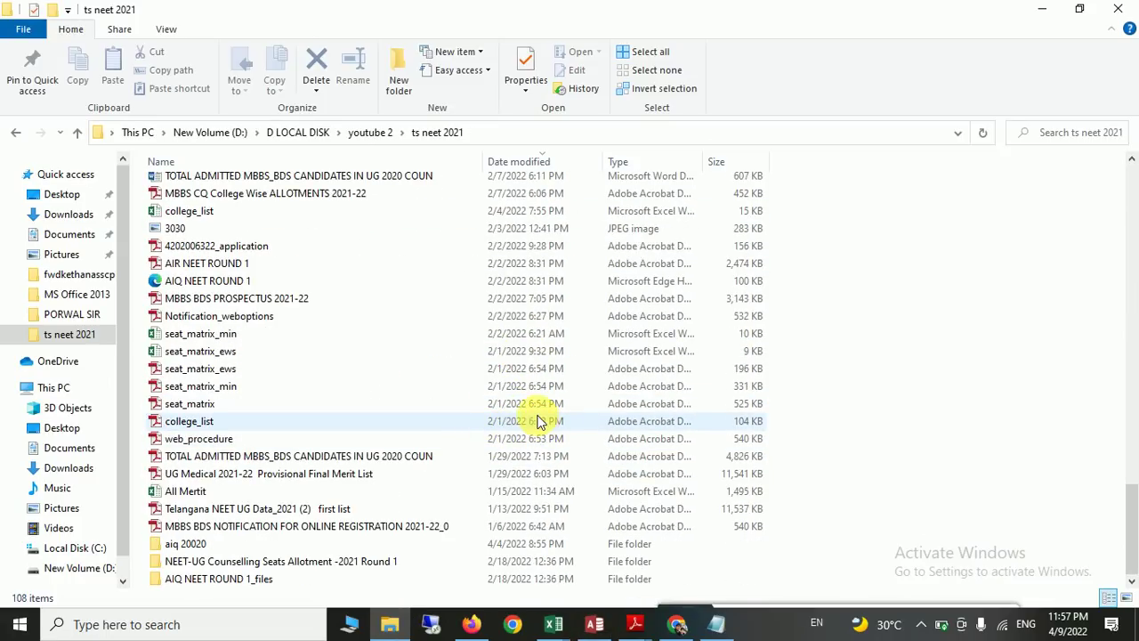
scroll(544, 422, "up", 13)
scroll(544, 415, "up", 6)
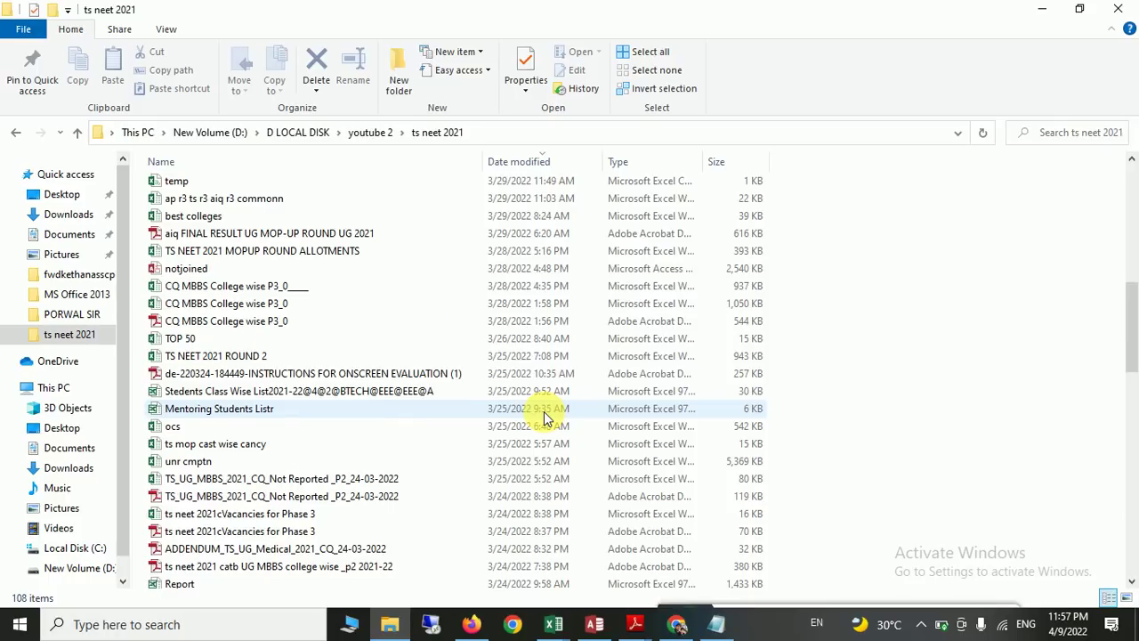
scroll(544, 417, "up", 10)
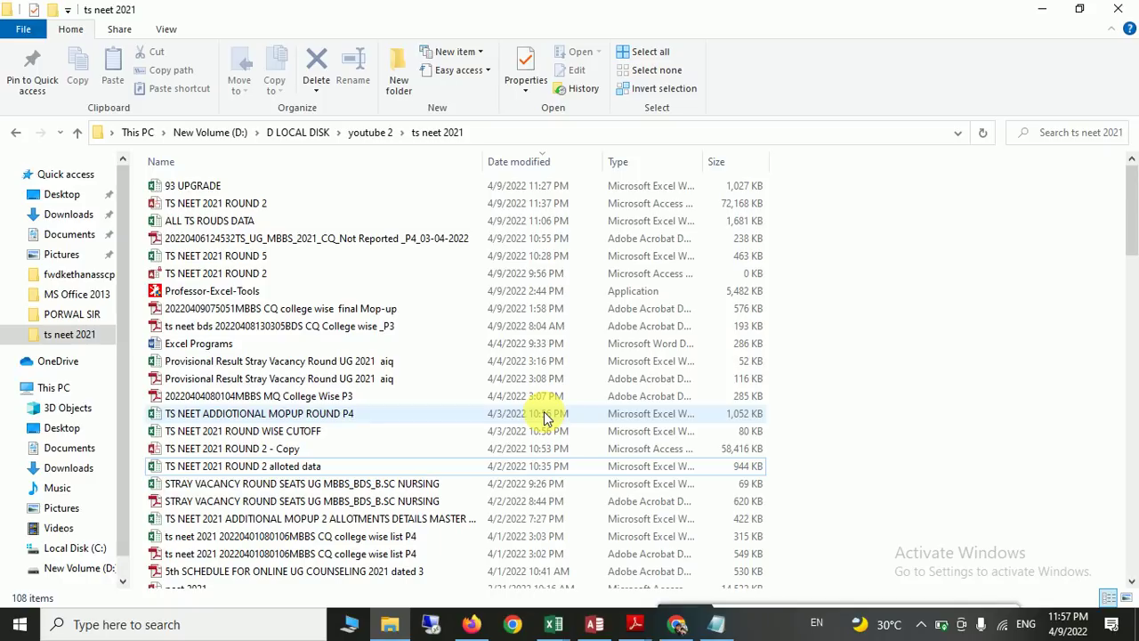
key("alt+Tab")
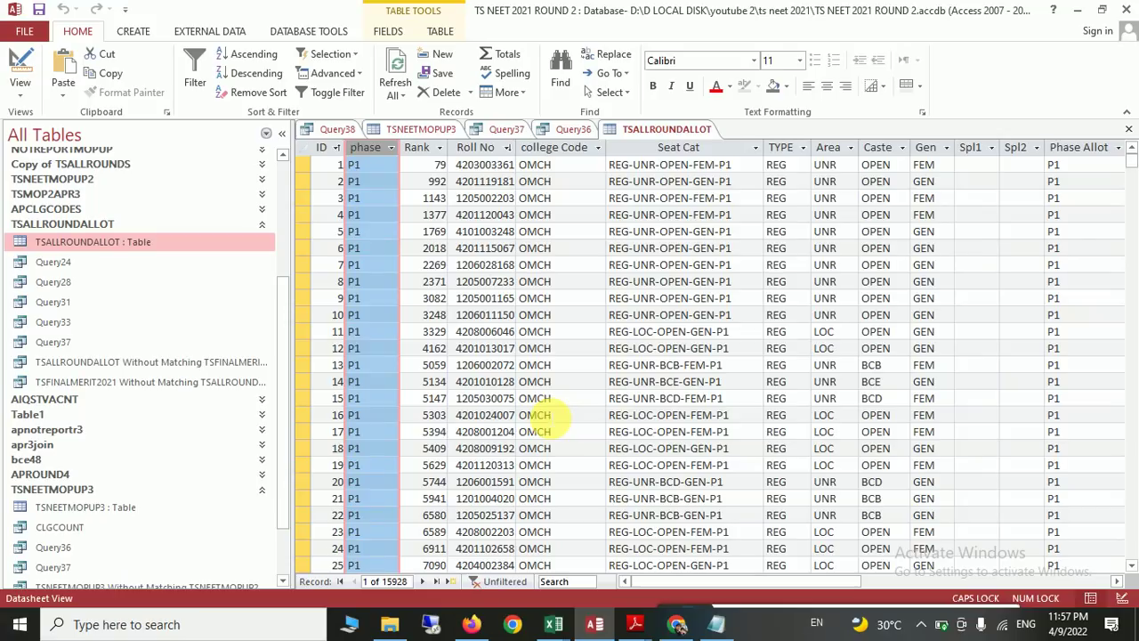
left_click(668, 609)
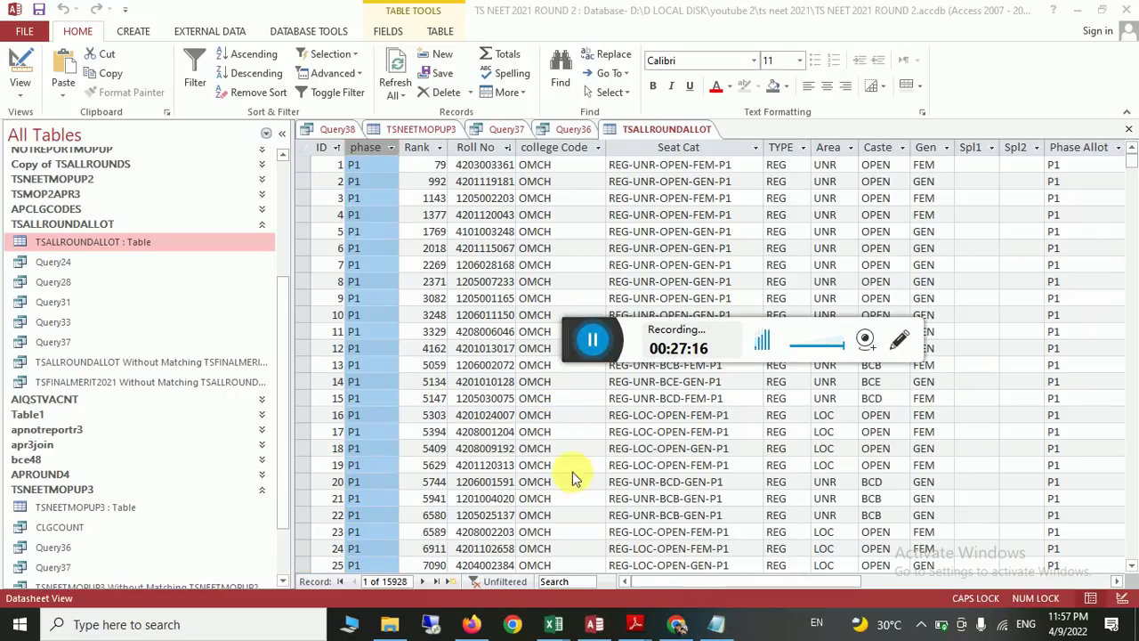